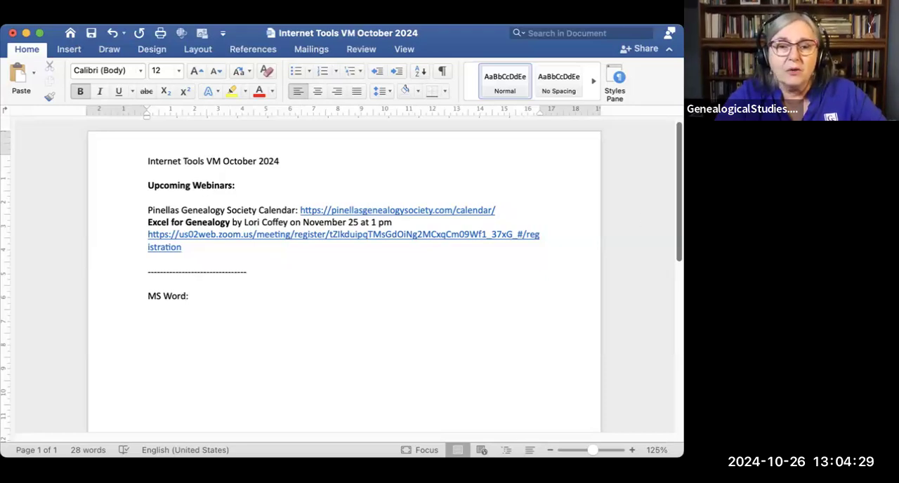
Step: Narrow the document window and select the Zoom registration link below the Excel for Genealogy webinar
{"action": "left_click_drag", "start_coordinate": [683, 330], "coordinate": [633, 331]}
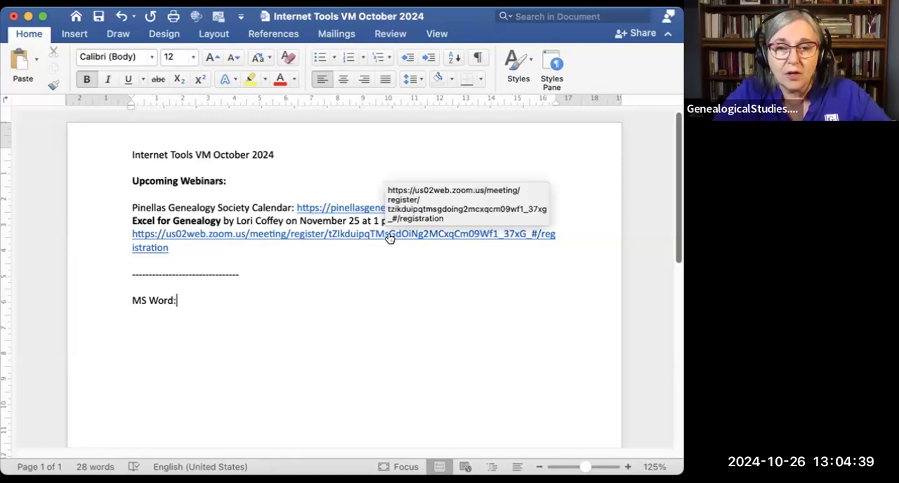
{"action": "left_click_drag", "start_coordinate": [172, 248], "coordinate": [133, 234]}
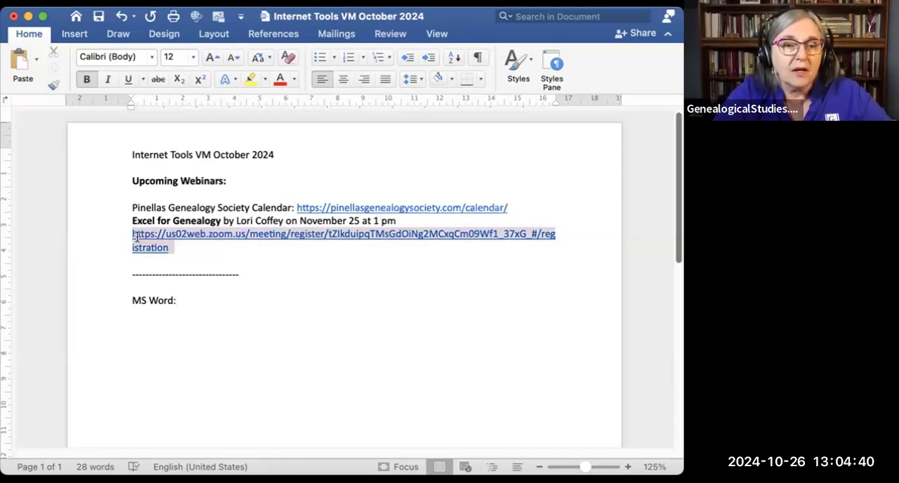
{"action": "left_click", "coordinate": [102, 2]}
{"action": "left_click", "coordinate": [94, 27]}
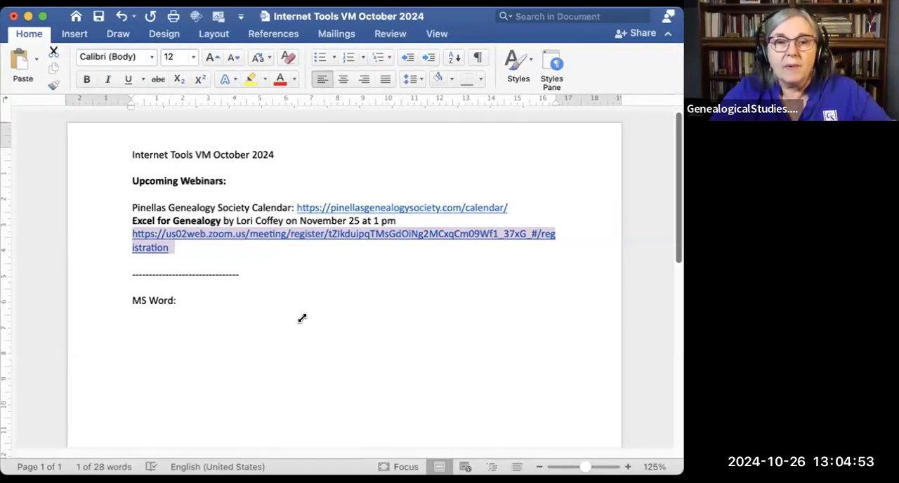
{"action": "left_click", "coordinate": [284, 334]}
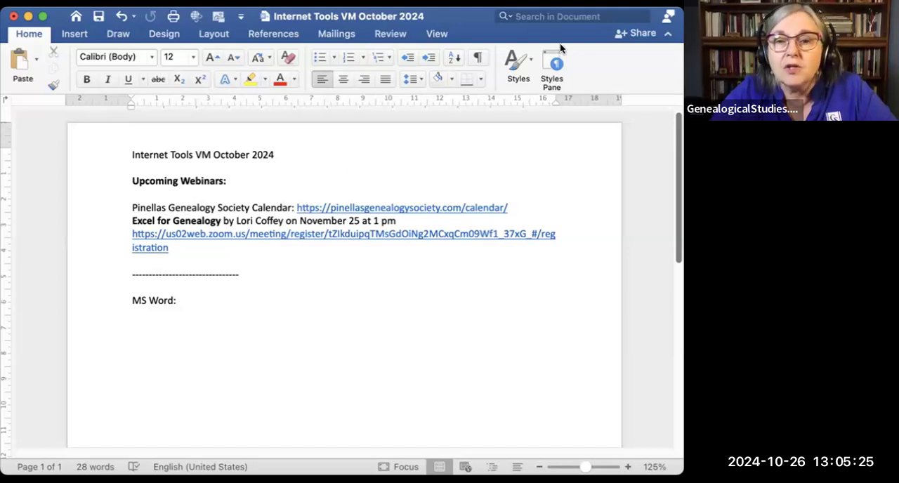
Step: Select and copy the Pinellas Genealogy Society calendar link under Upcoming Webinars
{"action": "left_click_drag", "start_coordinate": [510, 205], "coordinate": [298, 207]}
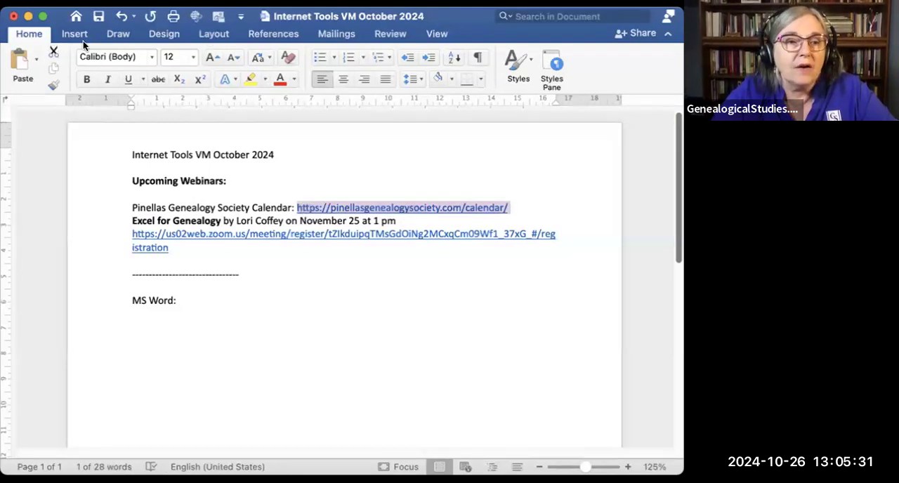
{"action": "left_click", "coordinate": [55, 70]}
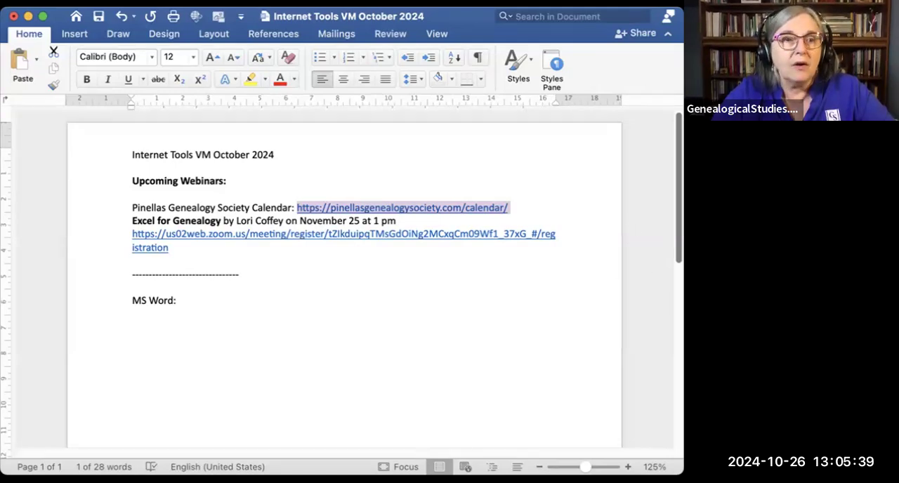
{"action": "left_click", "coordinate": [86, 1]}
{"action": "left_click", "coordinate": [148, 50]}
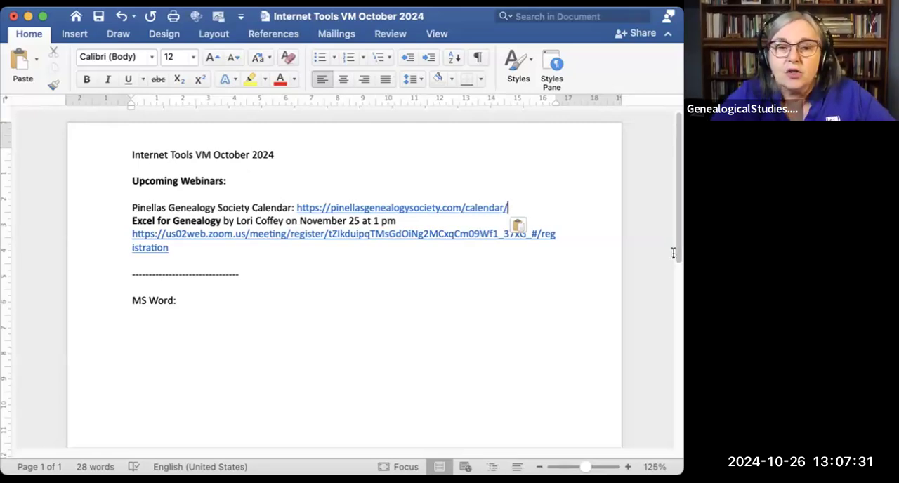
Step: Copy the words "MS Word" from the heading and paste them on a new line below it
{"action": "scroll", "coordinate": [677, 271], "scroll_direction": "down", "scroll_amount": 1}
{"action": "scroll", "coordinate": [678, 272], "scroll_direction": "down", "scroll_amount": 3}
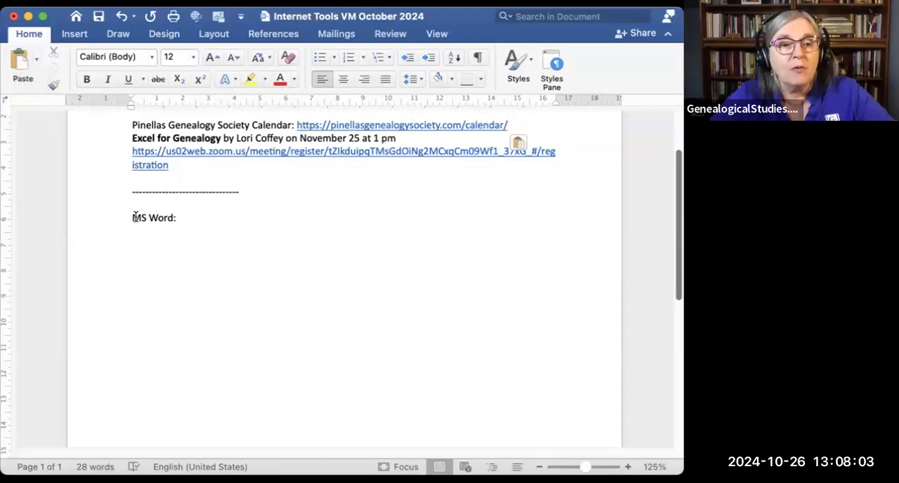
{"action": "left_click_drag", "start_coordinate": [139, 216], "coordinate": [170, 215]}
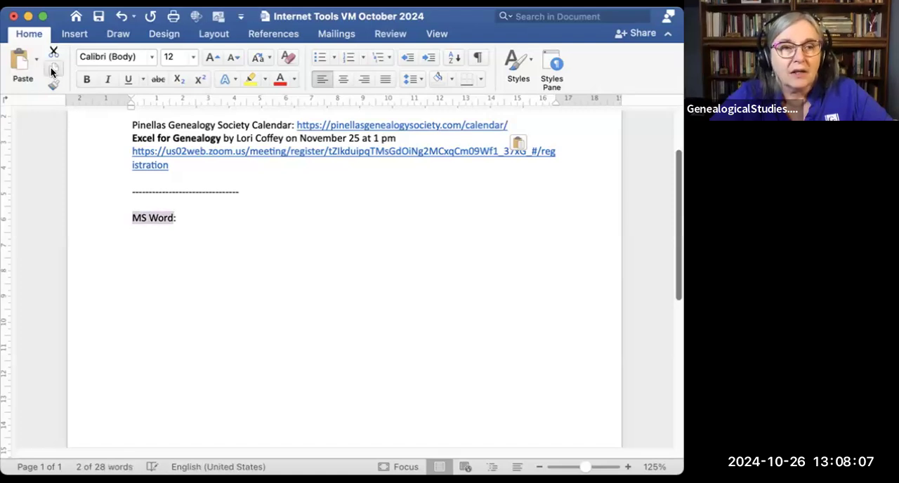
{"action": "left_click", "coordinate": [51, 71]}
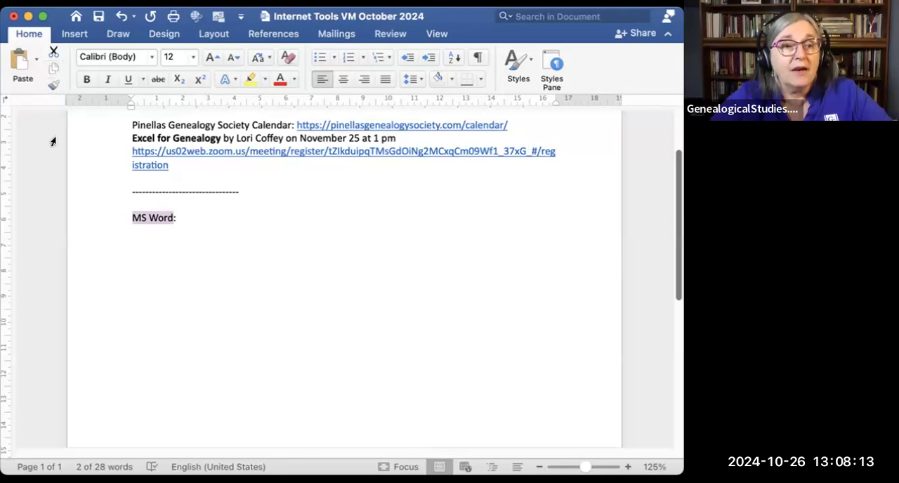
{"action": "left_click", "coordinate": [190, 216]}
{"action": "key", "text": "Return"}
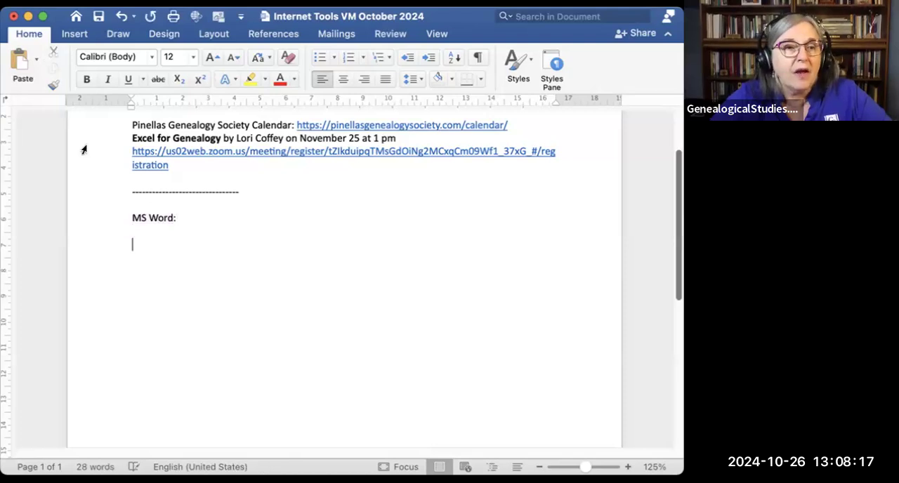
{"action": "left_click", "coordinate": [18, 62]}
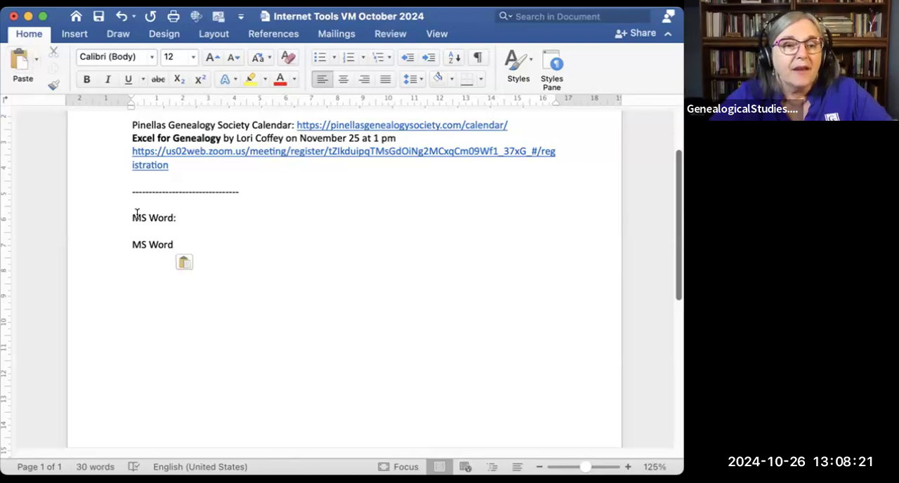
Step: Cut the lower "MS Word" line and paste it back in the same place
{"action": "left_click_drag", "start_coordinate": [174, 244], "coordinate": [127, 239]}
{"action": "left_click", "coordinate": [53, 58]}
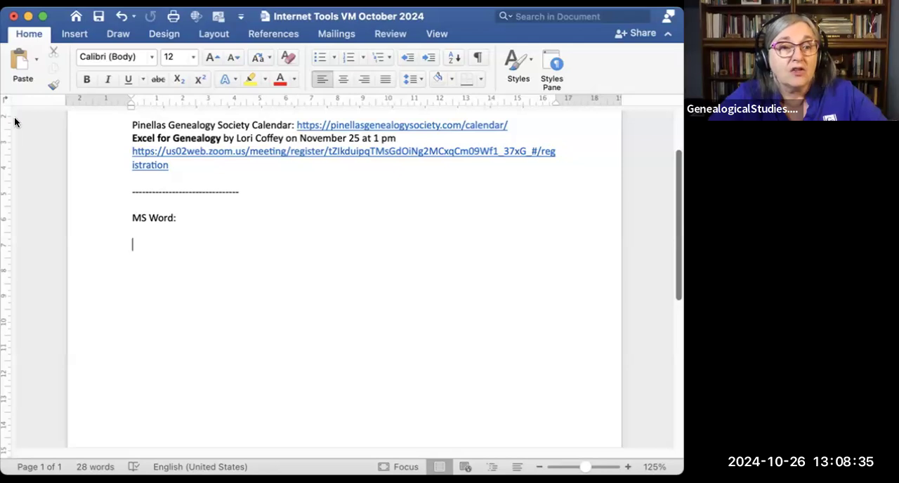
{"action": "left_click", "coordinate": [20, 62]}
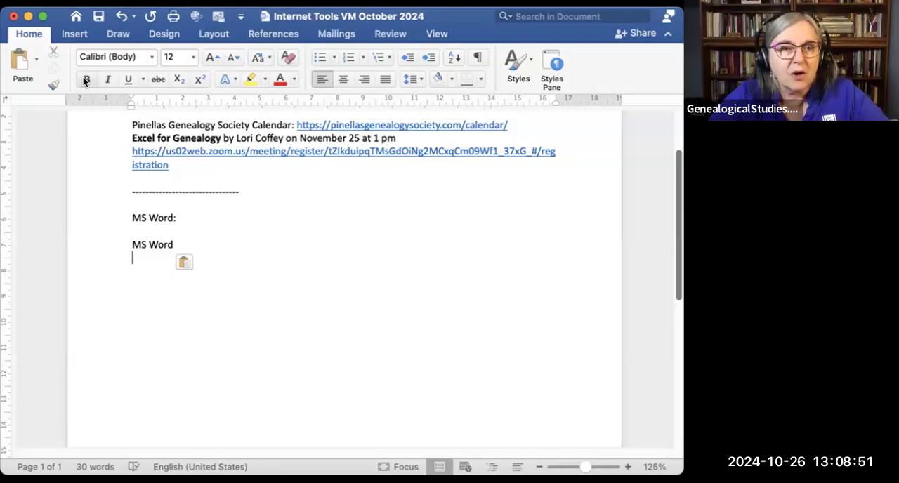
Step: Make the lower "MS Word" line bold and italic, and copy its formatting to the "MS Word:" heading with Format Painter
{"action": "triple_click", "coordinate": [163, 244]}
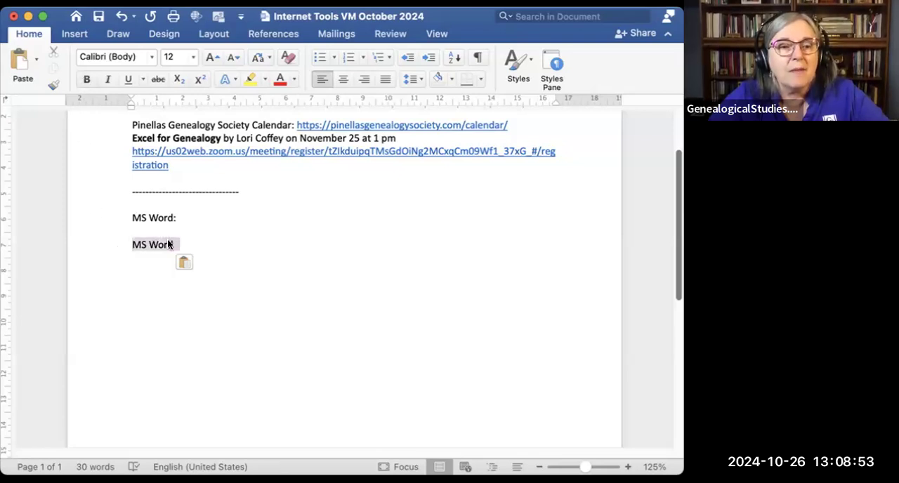
{"action": "left_click", "coordinate": [87, 79]}
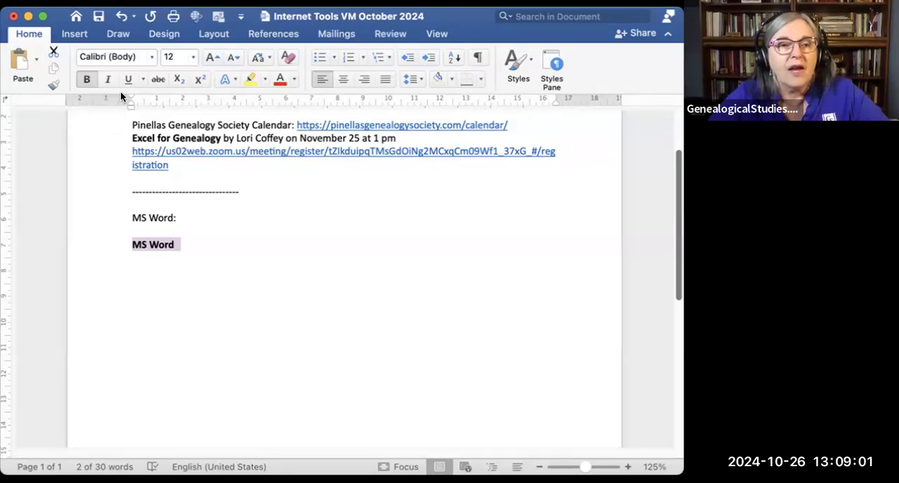
{"action": "left_click", "coordinate": [109, 80]}
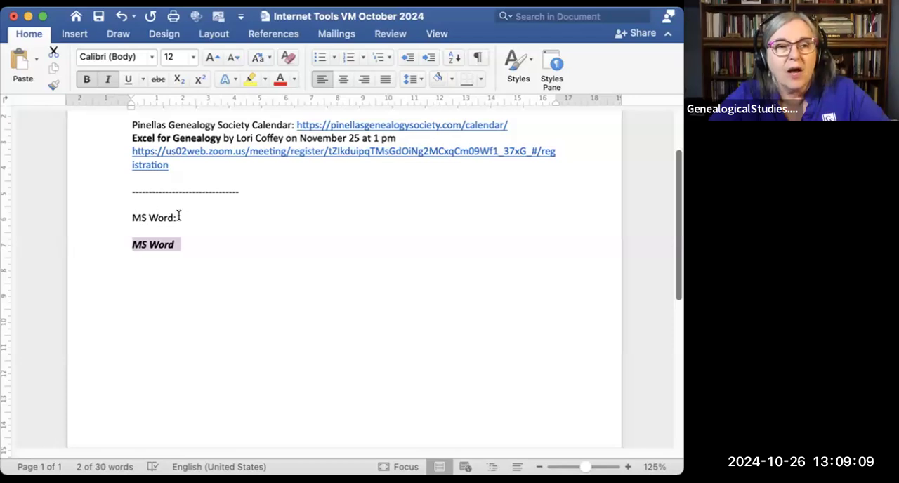
{"action": "left_click", "coordinate": [53, 85]}
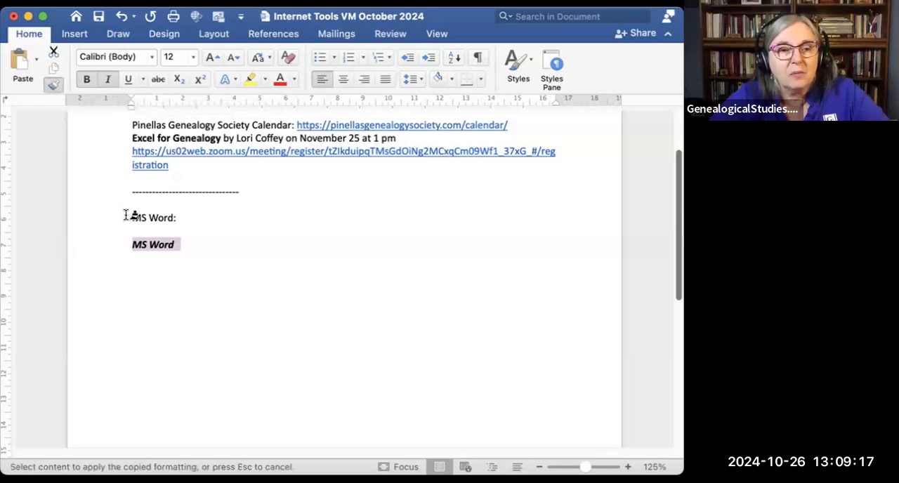
{"action": "left_click_drag", "start_coordinate": [132, 217], "coordinate": [173, 219]}
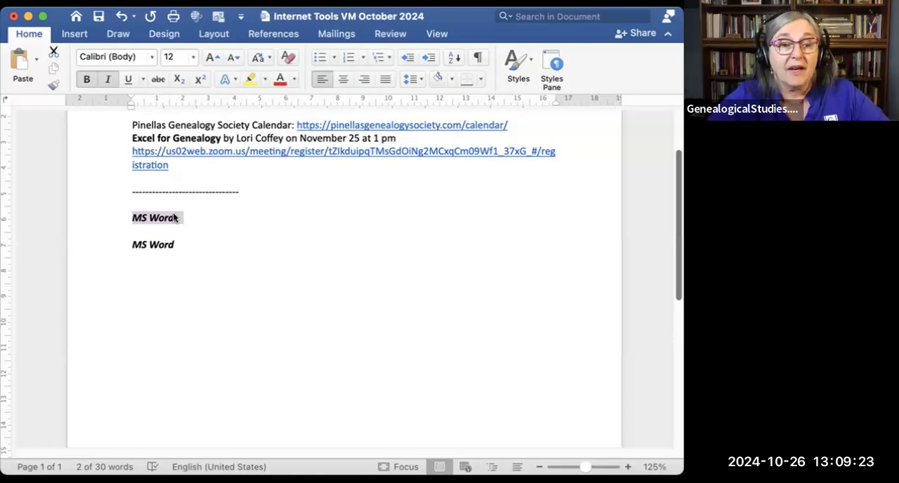
Step: Copy the "MS Word:" formatting onto "November 25 at 1 pm" with Format Painter and undo it
{"action": "left_click", "coordinate": [53, 84]}
{"action": "left_click_drag", "start_coordinate": [397, 138], "coordinate": [302, 138]}
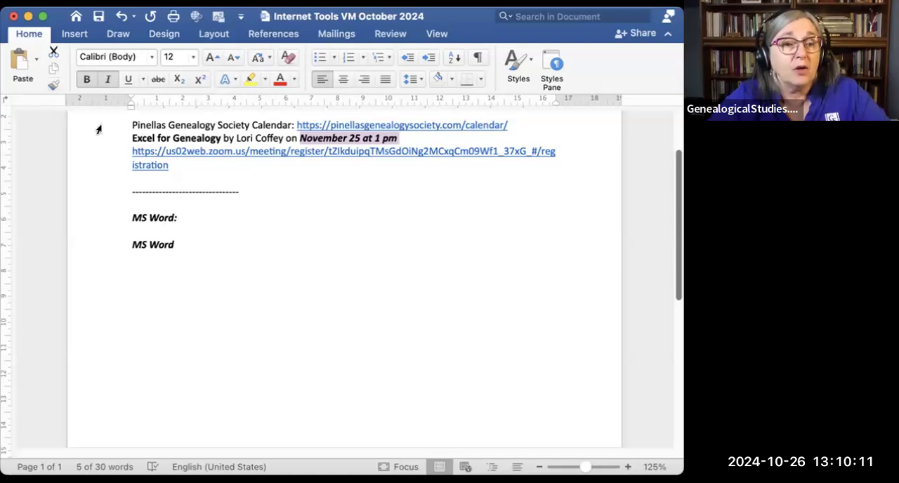
{"action": "left_click", "coordinate": [122, 18]}
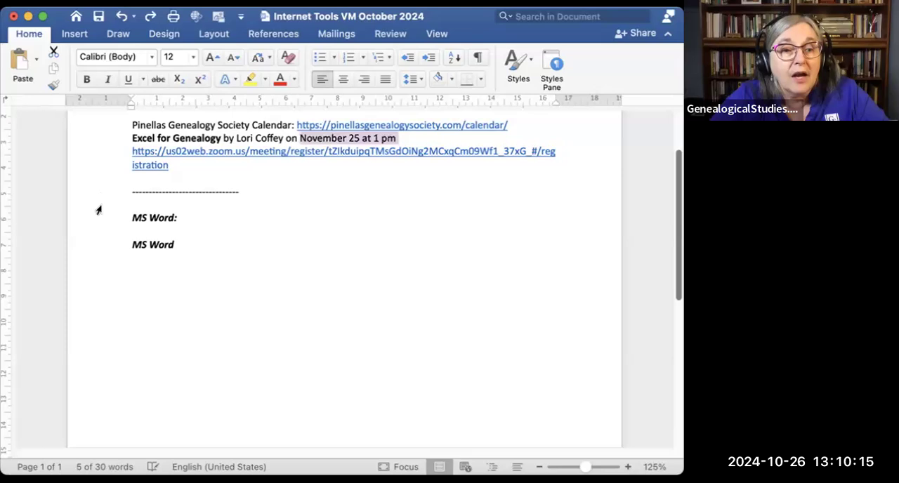
Step: Underline the "MS Word:" heading and only "Word" in the line below it
{"action": "left_click_drag", "start_coordinate": [124, 218], "coordinate": [183, 222]}
{"action": "left_click", "coordinate": [127, 80]}
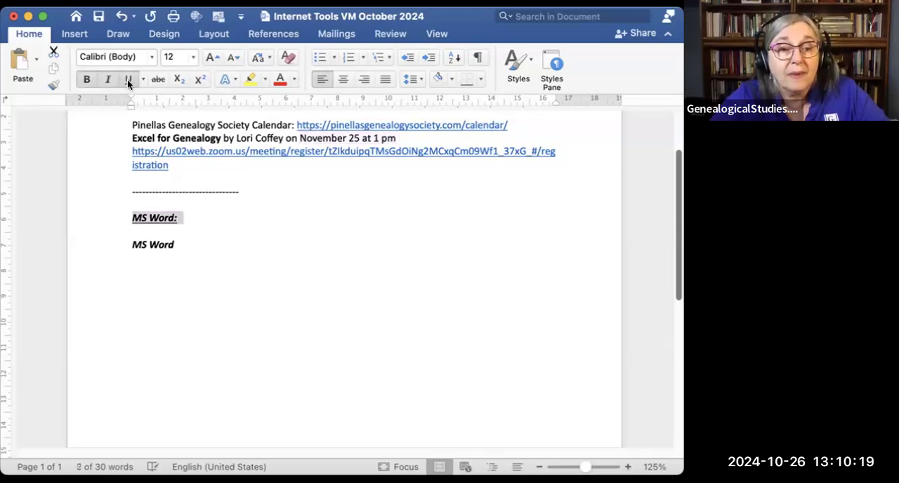
{"action": "left_click", "coordinate": [174, 249]}
{"action": "left_click_drag", "start_coordinate": [174, 248], "coordinate": [151, 248]}
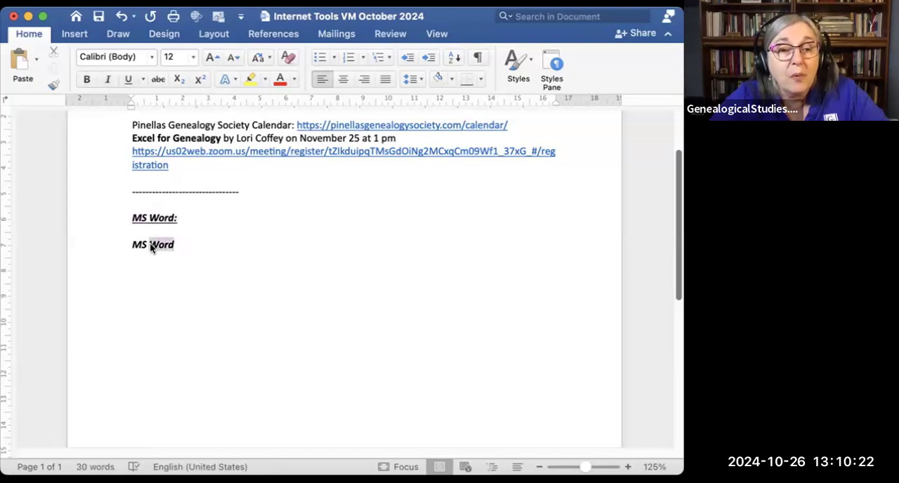
{"action": "left_click", "coordinate": [127, 79]}
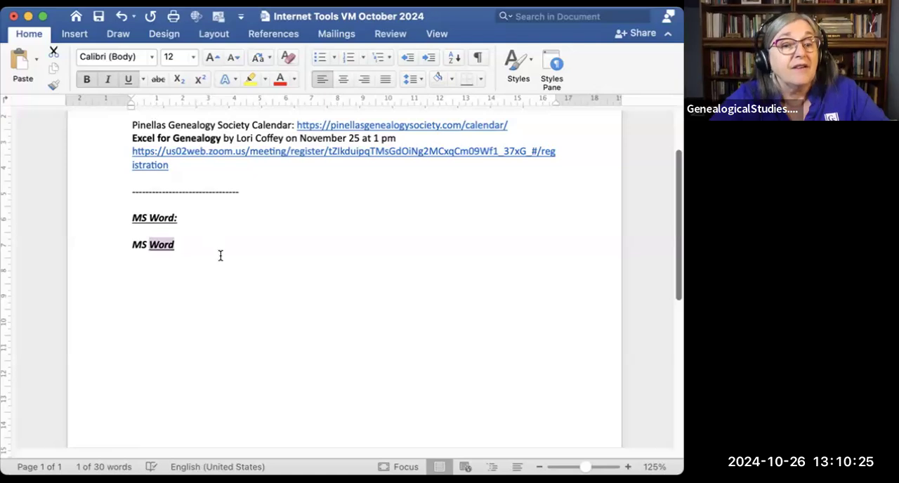
Step: Change the underline of "Word" in the lower line to the thick style and strike through the "MS Word:" heading
{"action": "left_click", "coordinate": [142, 80]}
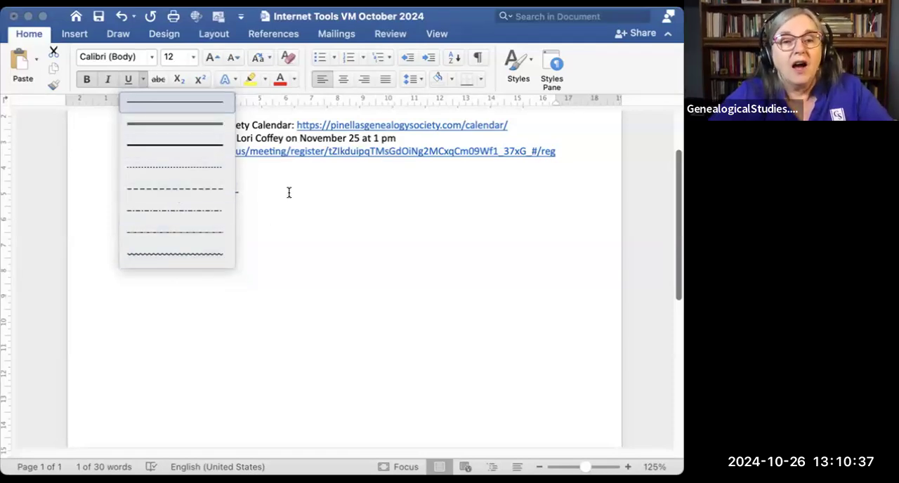
{"action": "left_click", "coordinate": [194, 145]}
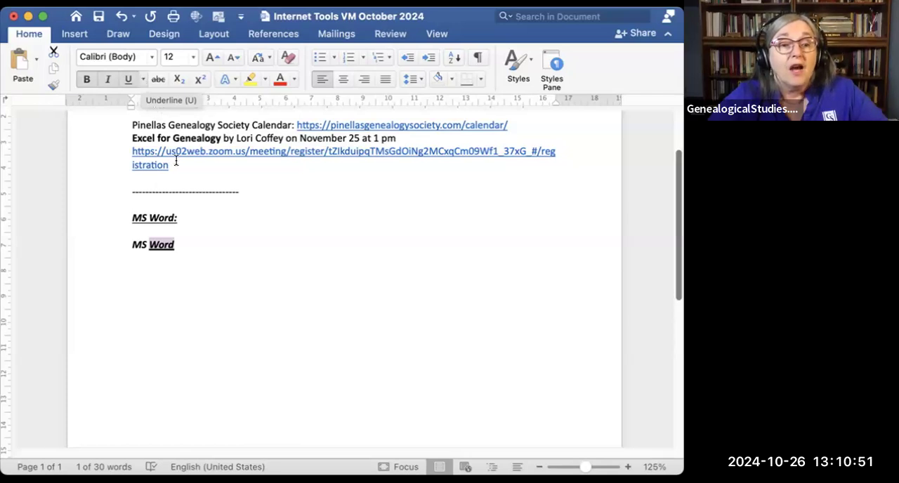
{"action": "triple_click", "coordinate": [159, 217]}
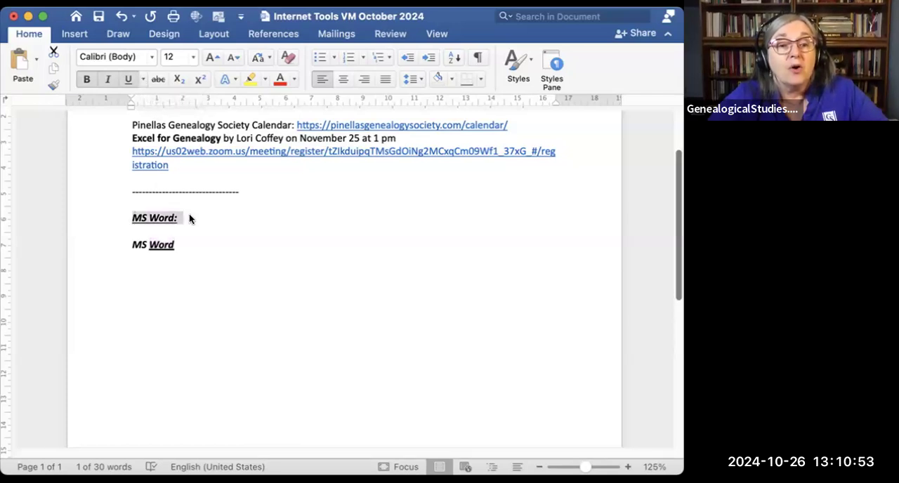
{"action": "left_click", "coordinate": [156, 79]}
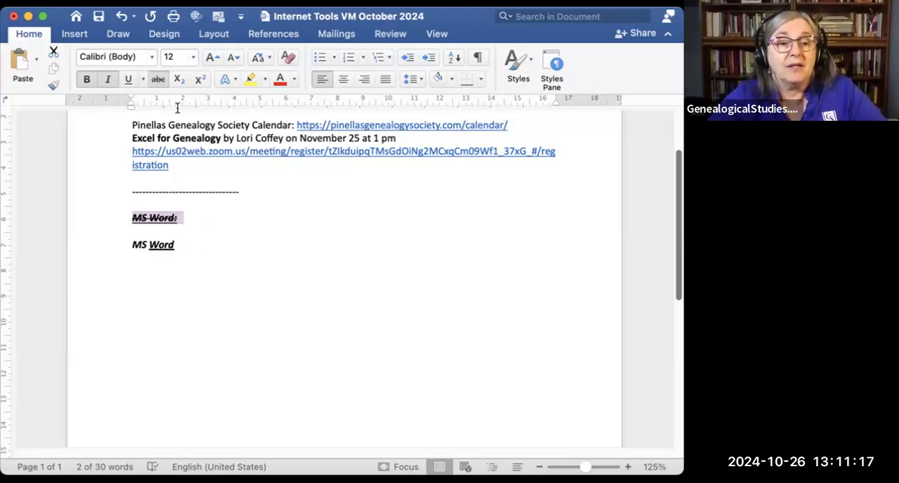
Step: Add the text "November" on a new line below the lower "MS Word" line
{"action": "left_click", "coordinate": [198, 240]}
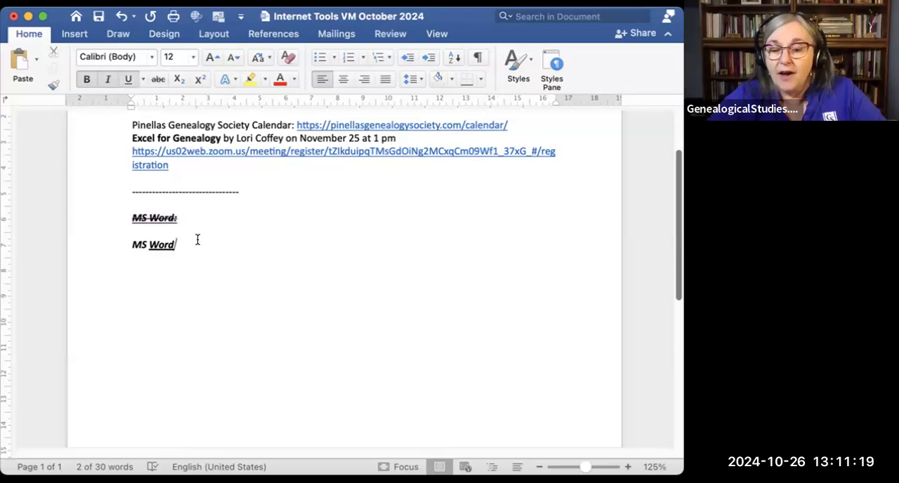
{"action": "key", "text": "Return"}
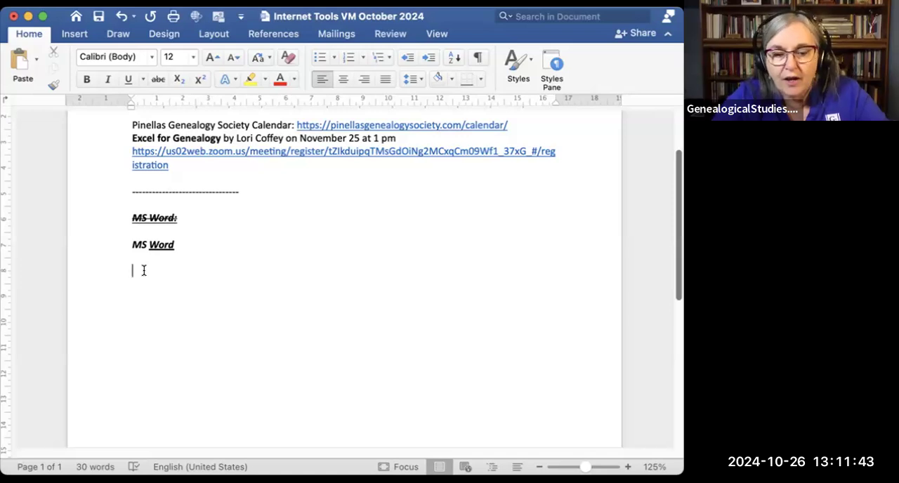
{"action": "type", "text": "November"}
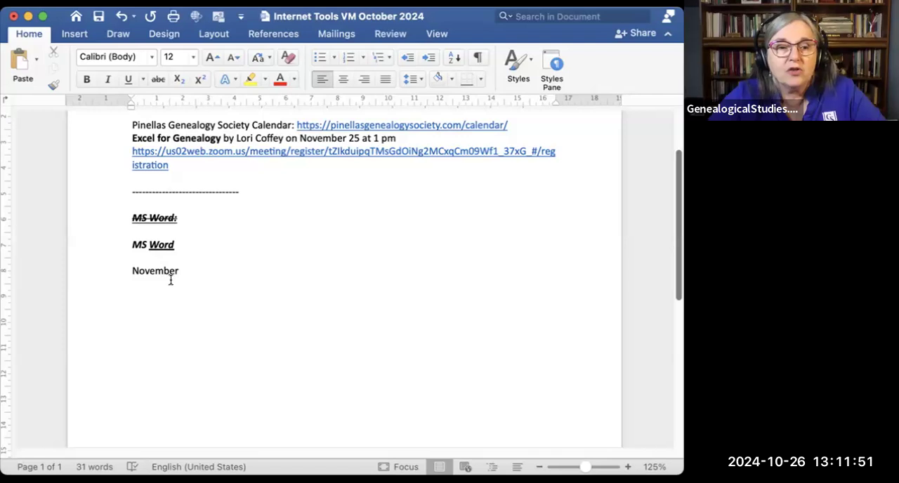
Step: Shorten "November" to "Novr" and make the final r superscript
{"action": "left_click_drag", "start_coordinate": [171, 271], "coordinate": [148, 272]}
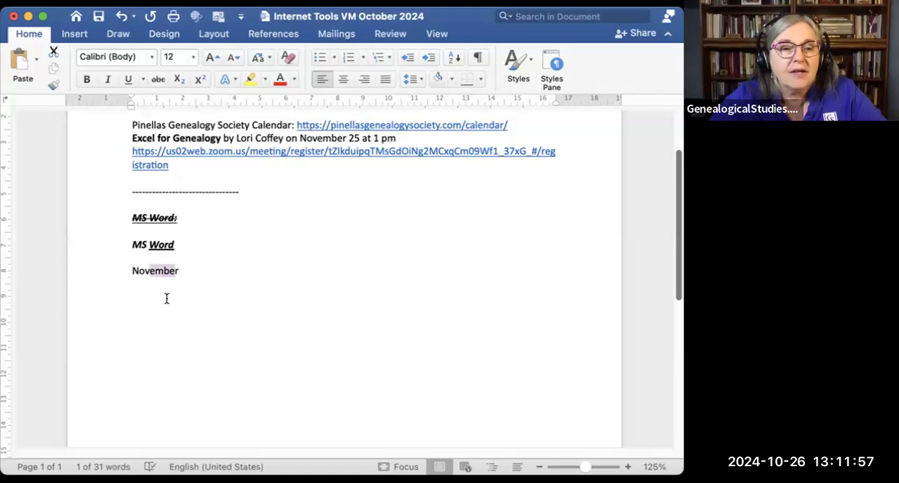
{"action": "key", "text": "BackSpace"}
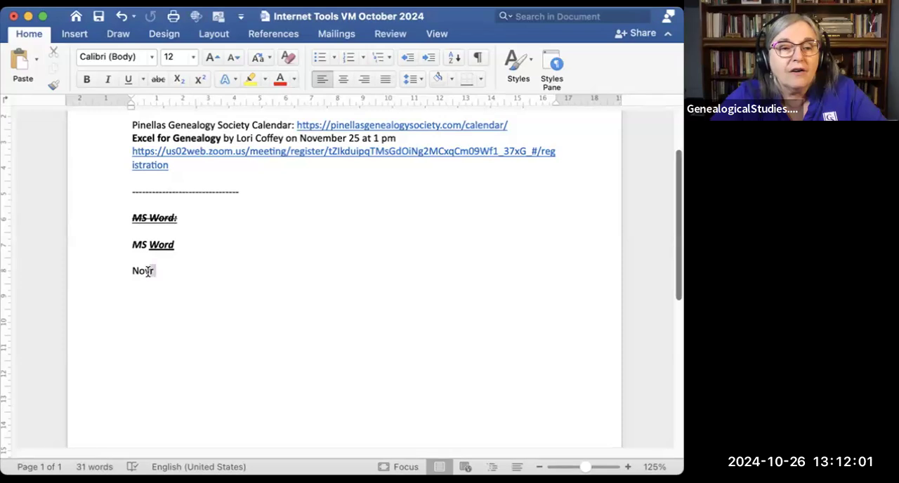
{"action": "type", "text": "r"}
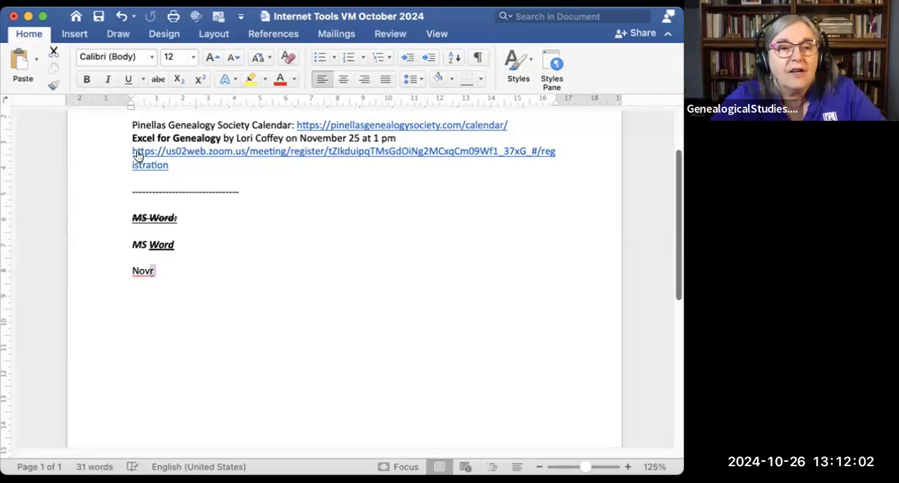
{"action": "left_click", "coordinate": [199, 79]}
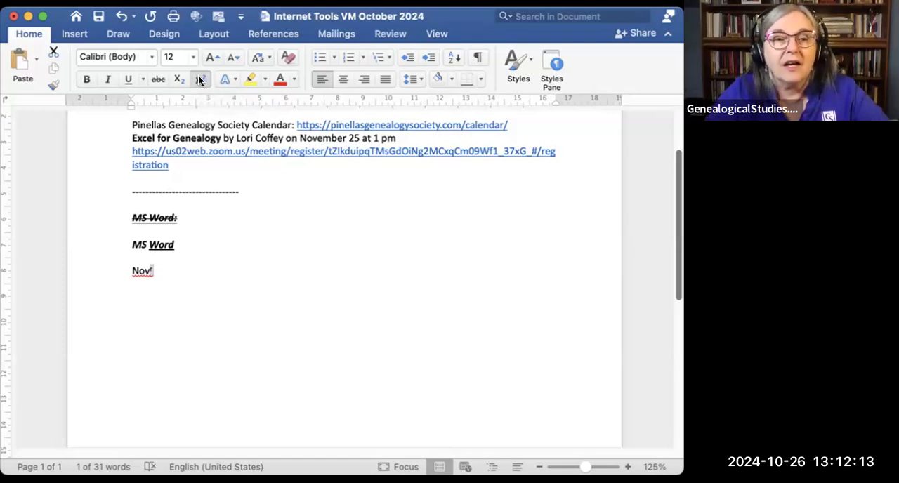
Step: Add the text "^deceased" after the abbreviated month on the same line, with a gap between them and the spelling corrected
{"action": "left_click", "coordinate": [189, 267]}
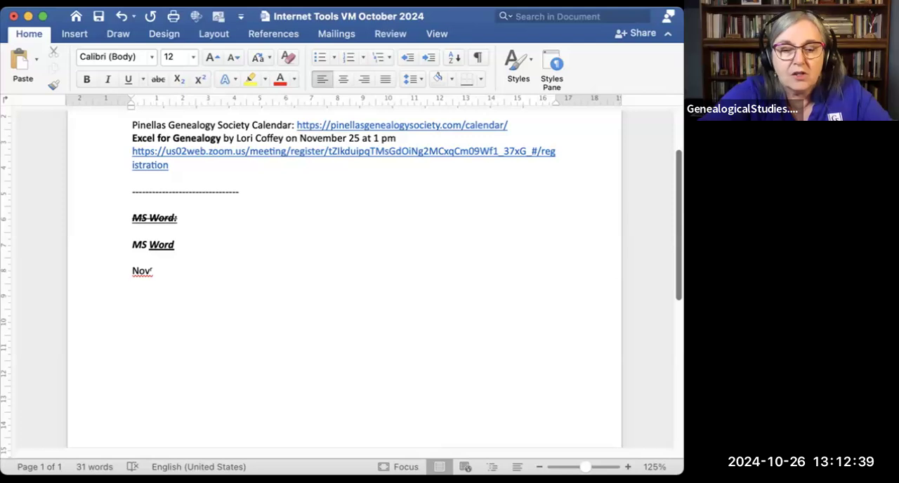
{"action": "type", "text": "^"}
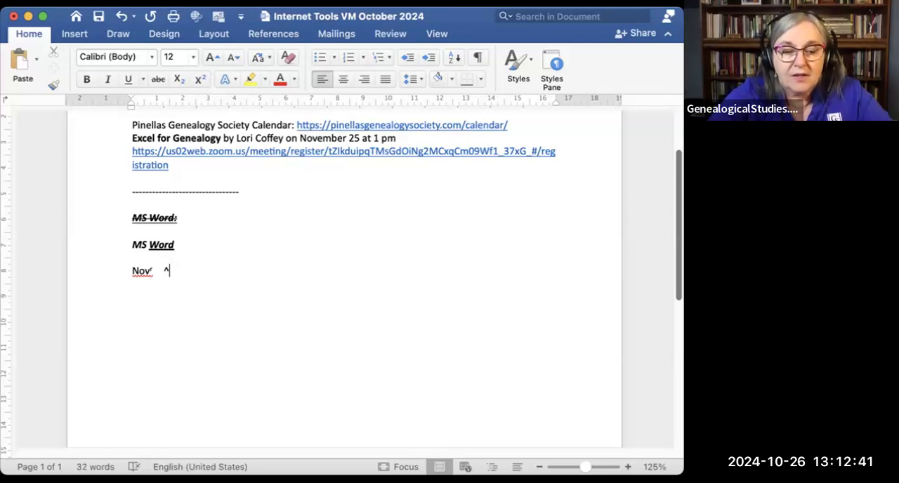
{"action": "type", "text": "deac"}
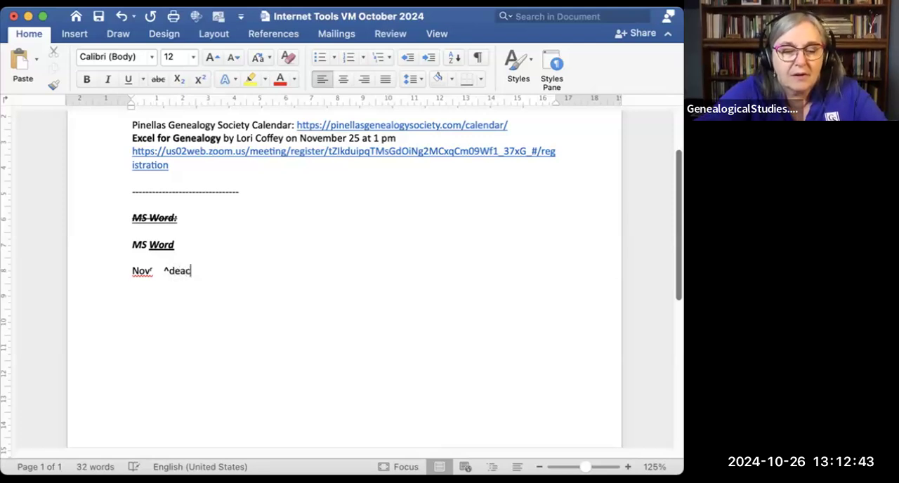
{"action": "type", "text": "eased"}
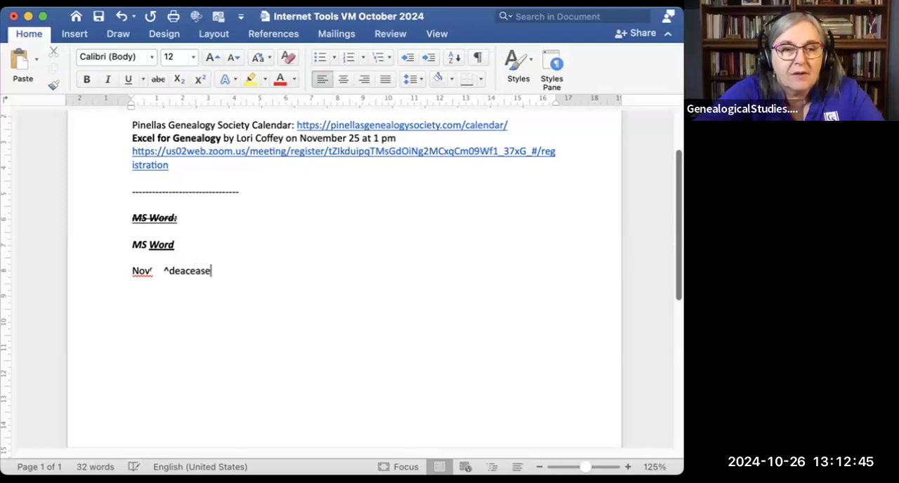
{"action": "left_click", "coordinate": [183, 272]}
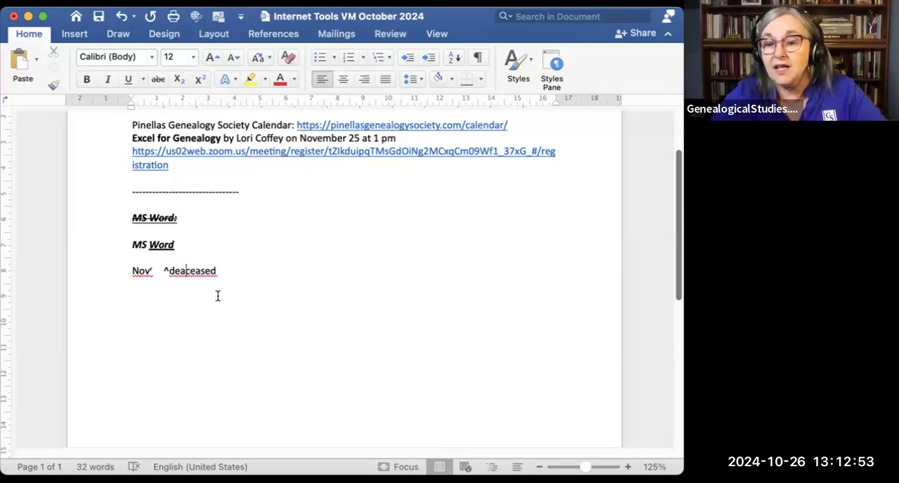
{"action": "key", "text": "BackSpace"}
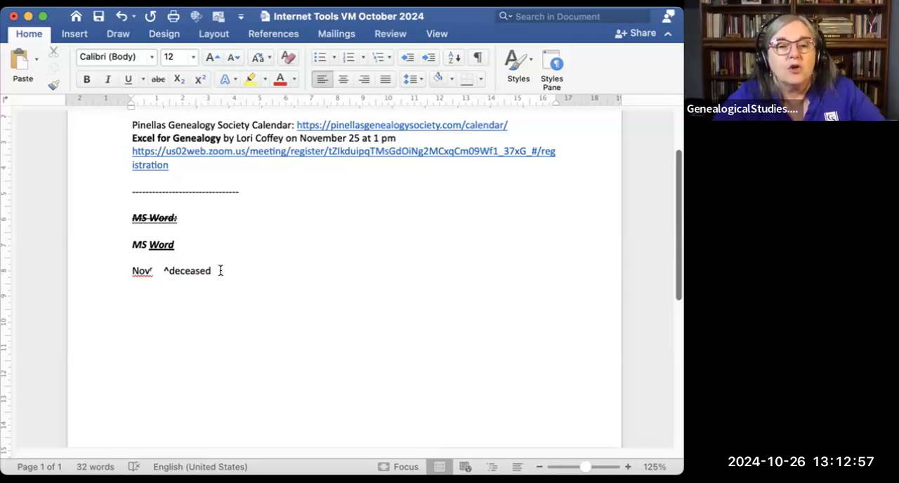
Step: Insert a sample person's full name before "^deceased", followed by a space
{"action": "left_click", "coordinate": [159, 277]}
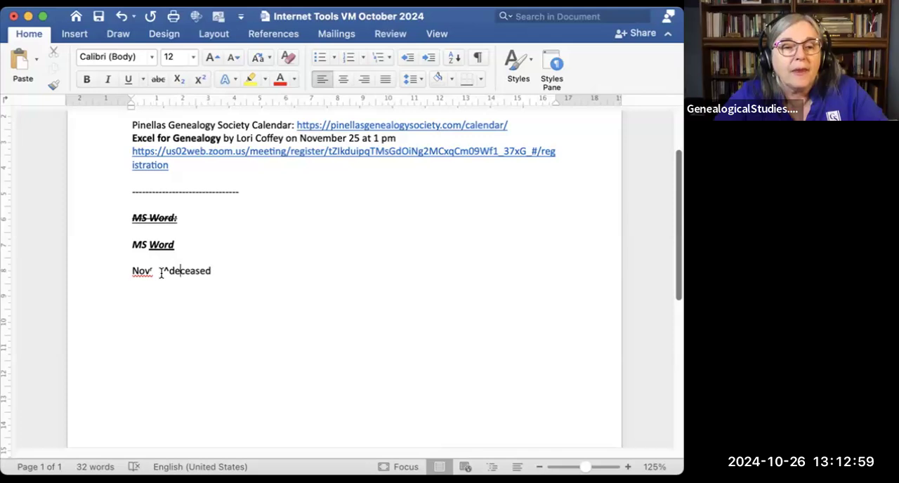
{"action": "type", "text": "Marti"}
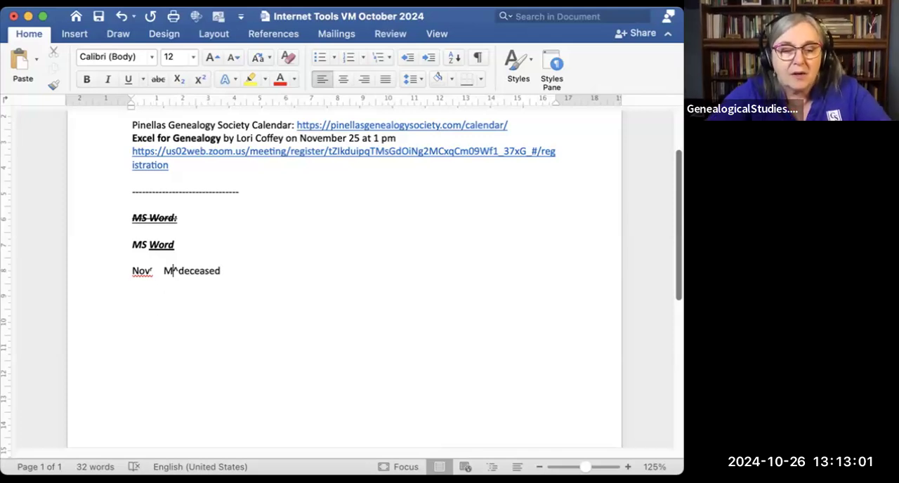
{"action": "type", "text": "n "}
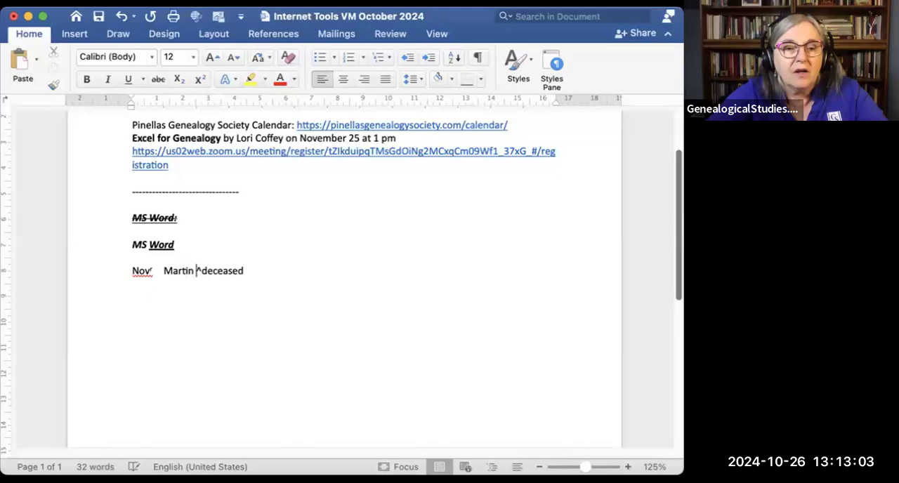
{"action": "type", "text": "Smith"}
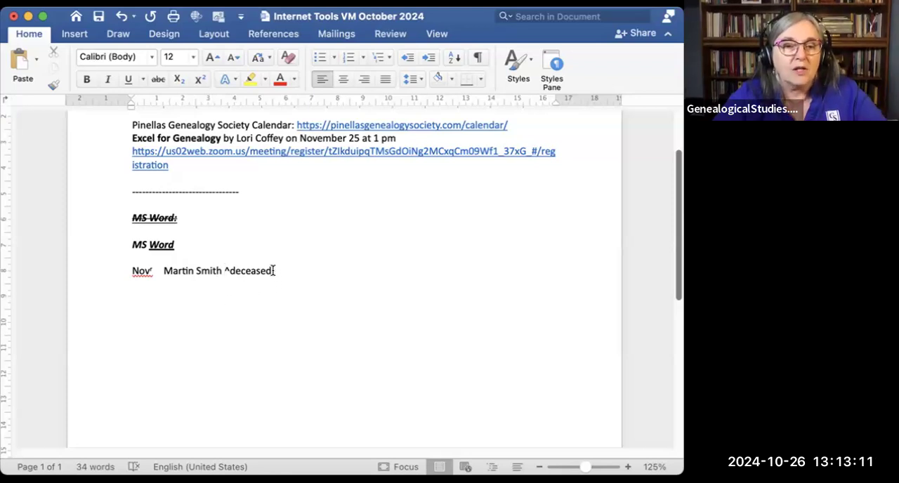
Step: Make "deceased" superscript and the caret in front of it subscript
{"action": "left_click_drag", "start_coordinate": [273, 271], "coordinate": [229, 271]}
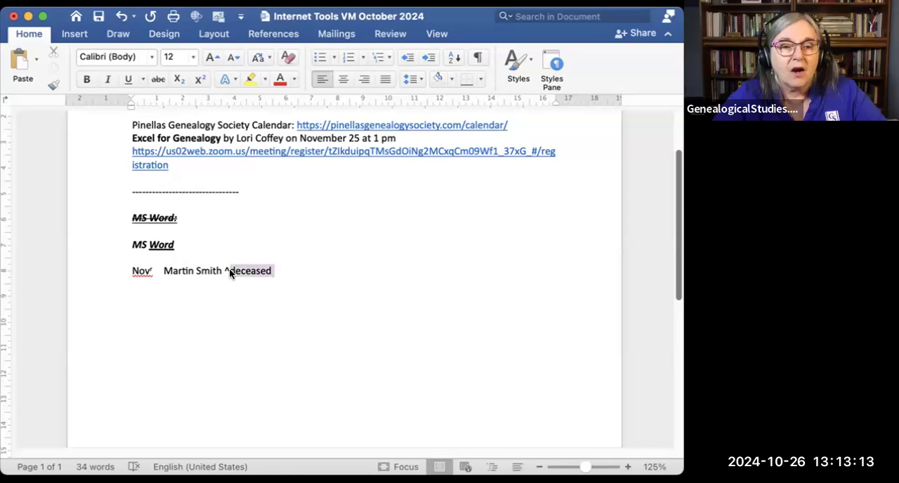
{"action": "left_click", "coordinate": [198, 79]}
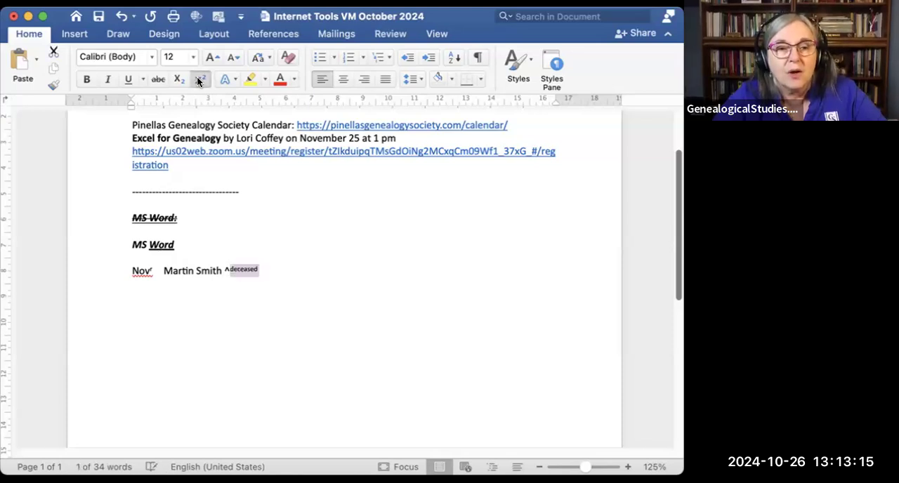
{"action": "left_click", "coordinate": [226, 271]}
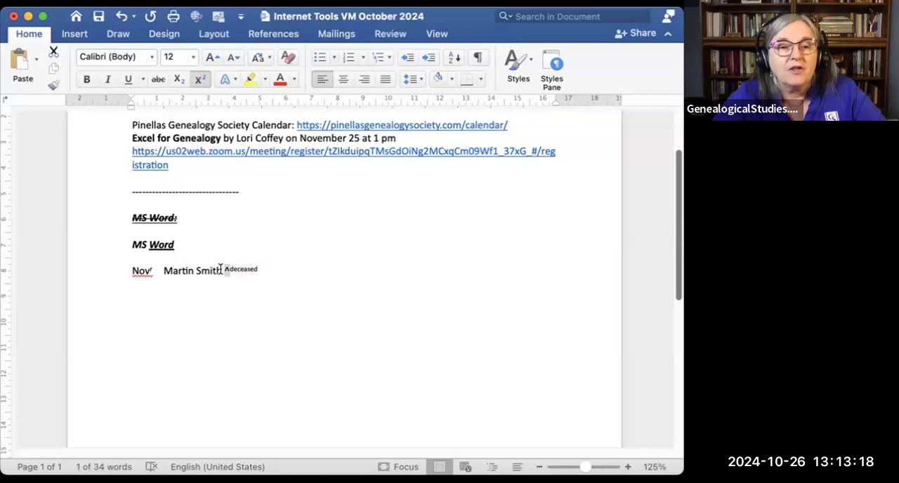
{"action": "left_click", "coordinate": [197, 79]}
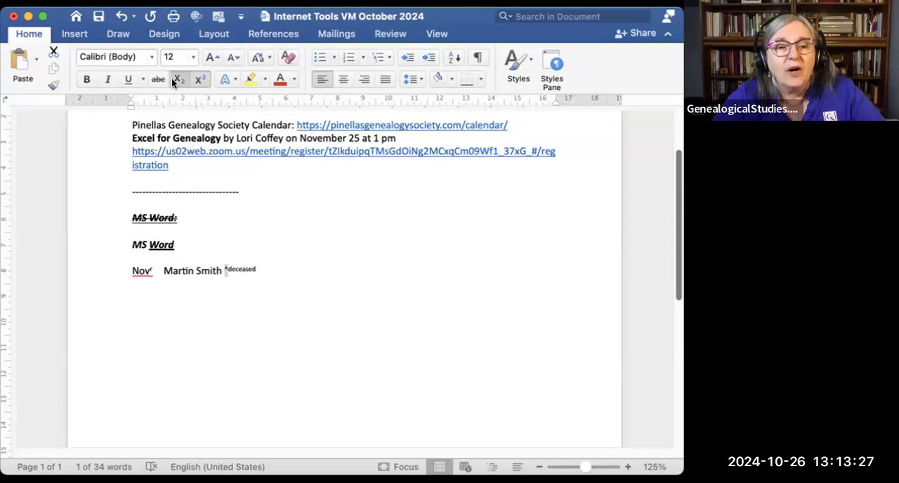
{"action": "left_click", "coordinate": [173, 80]}
{"action": "left_click", "coordinate": [243, 304]}
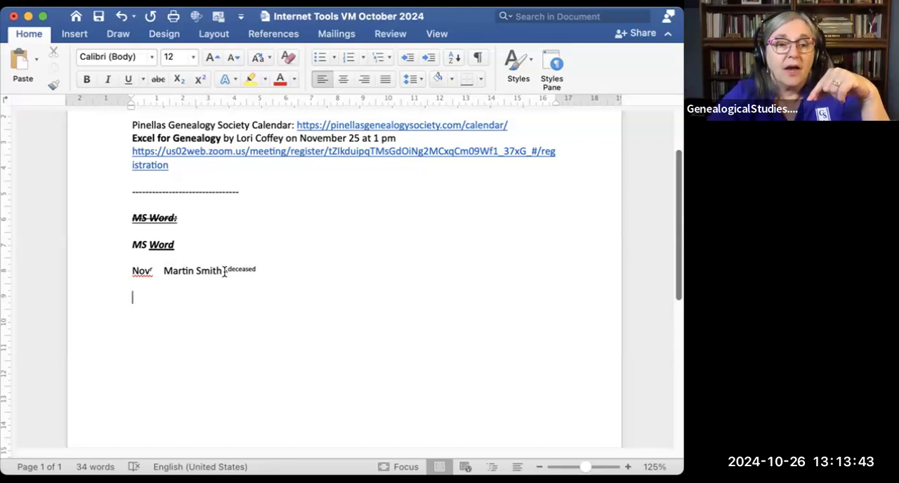
Step: Change the caret before "deceased" to superscript
{"action": "left_click_drag", "start_coordinate": [228, 272], "coordinate": [224, 272]}
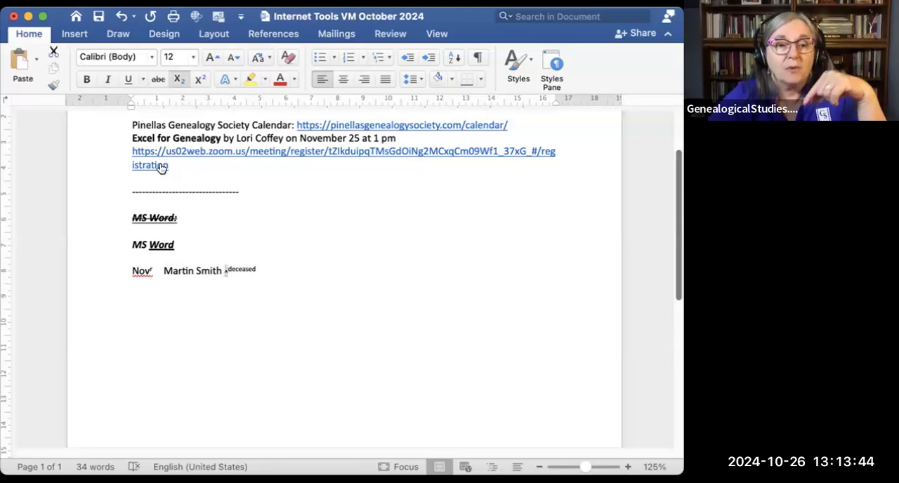
{"action": "left_click", "coordinate": [202, 77]}
{"action": "left_click", "coordinate": [293, 256]}
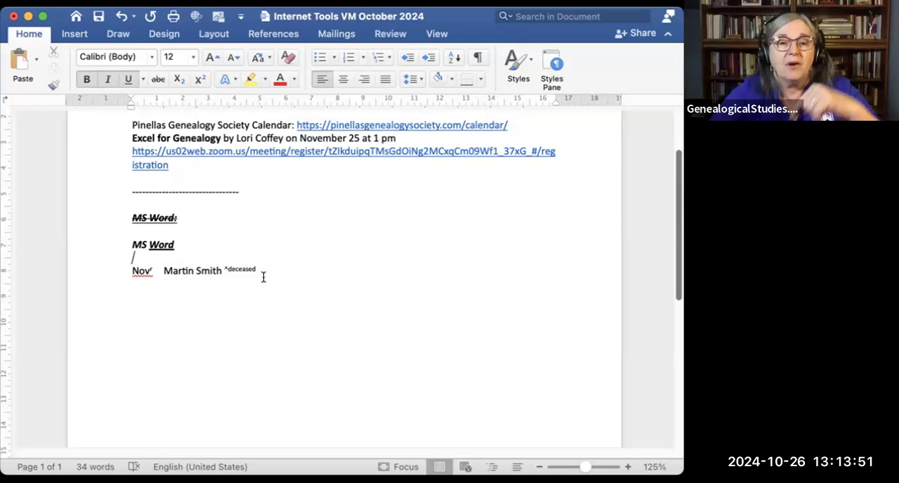
Step: Set the caret before "deceased" back to subscript
{"action": "left_click_drag", "start_coordinate": [228, 272], "coordinate": [221, 271]}
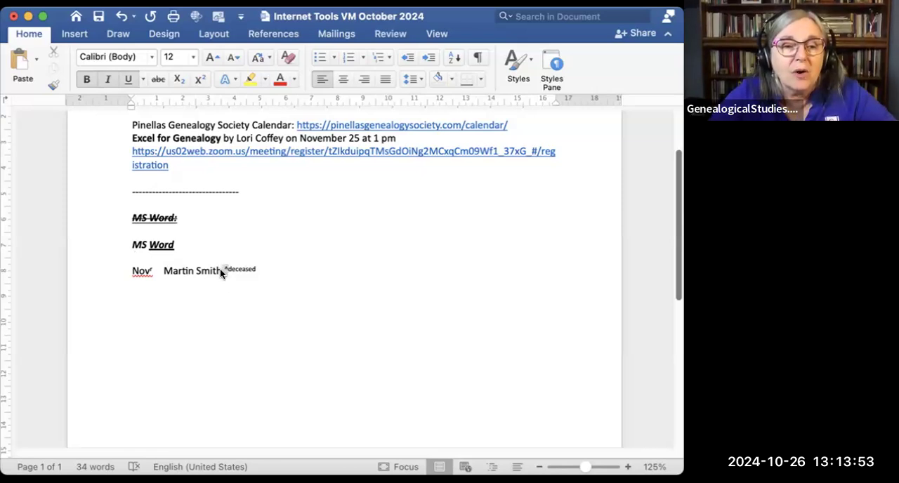
{"action": "left_click", "coordinate": [177, 78]}
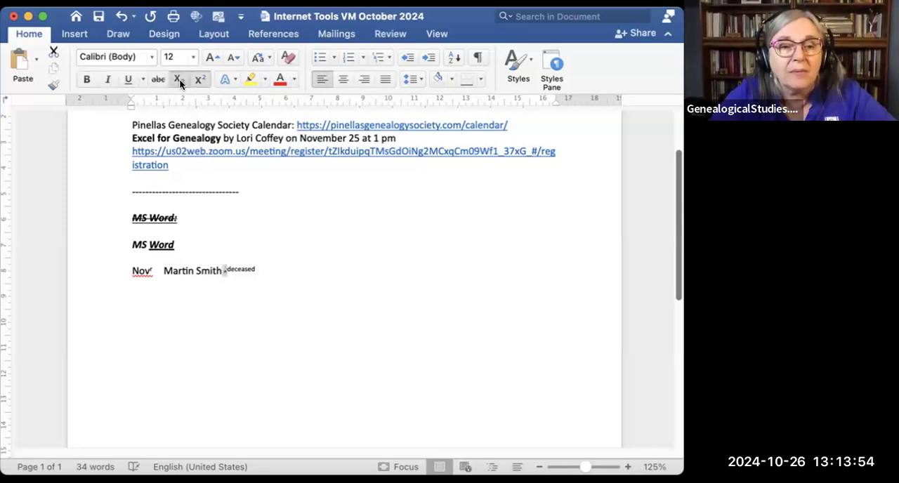
{"action": "left_click", "coordinate": [360, 254]}
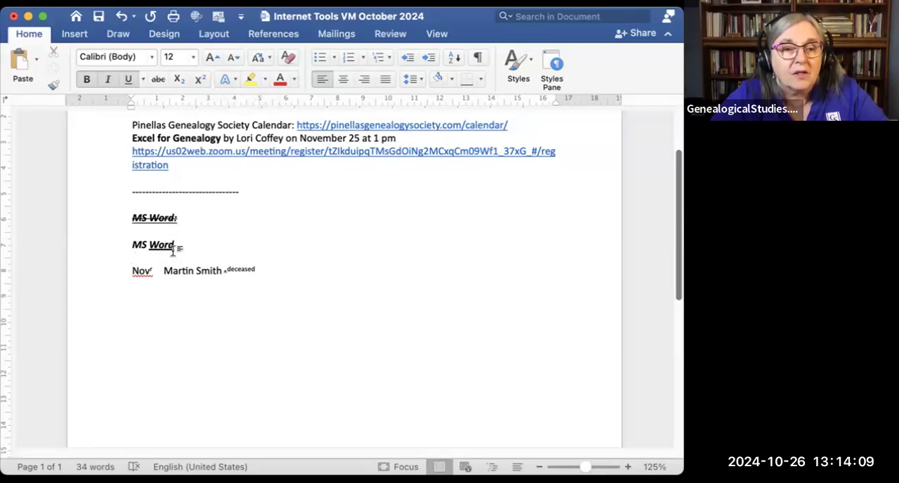
Step: Copy the lower "MS Word" line and paste it on the blank line below the line containing the sample name
{"action": "left_click_drag", "start_coordinate": [174, 245], "coordinate": [129, 245]}
{"action": "key", "text": "cmd+c"}
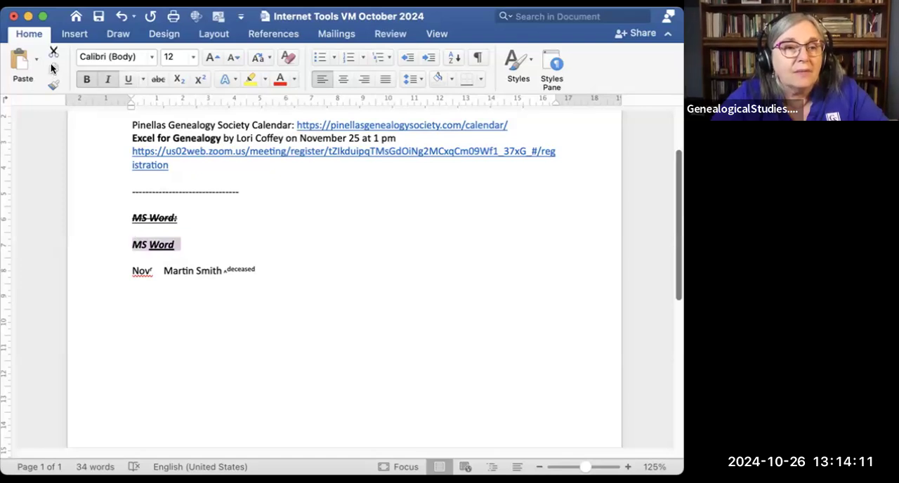
{"action": "left_click", "coordinate": [133, 294]}
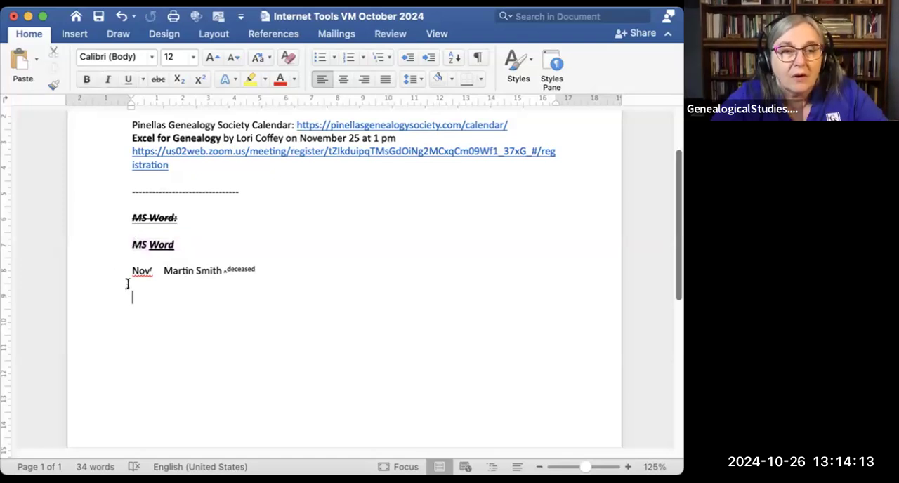
{"action": "left_click", "coordinate": [19, 64]}
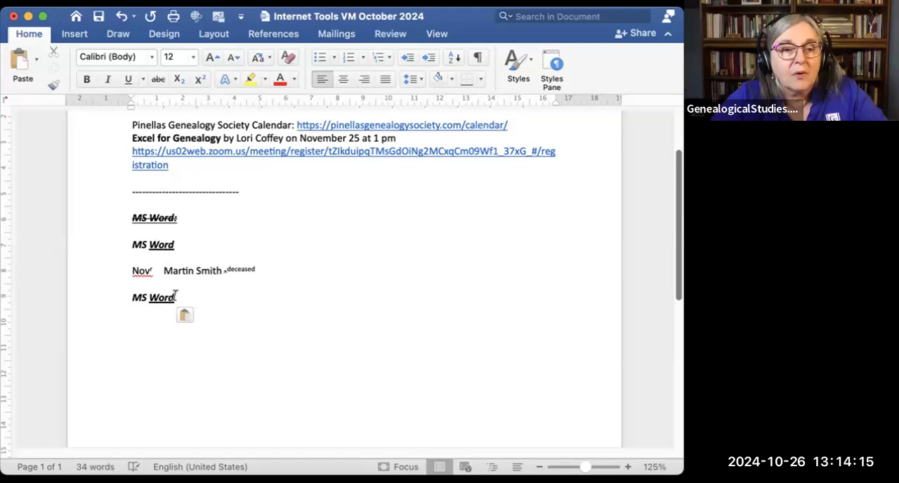
Step: Remove the bold, italic and underline formatting from the pasted "MS Word" text
{"action": "left_click", "coordinate": [86, 78]}
{"action": "left_click", "coordinate": [108, 80]}
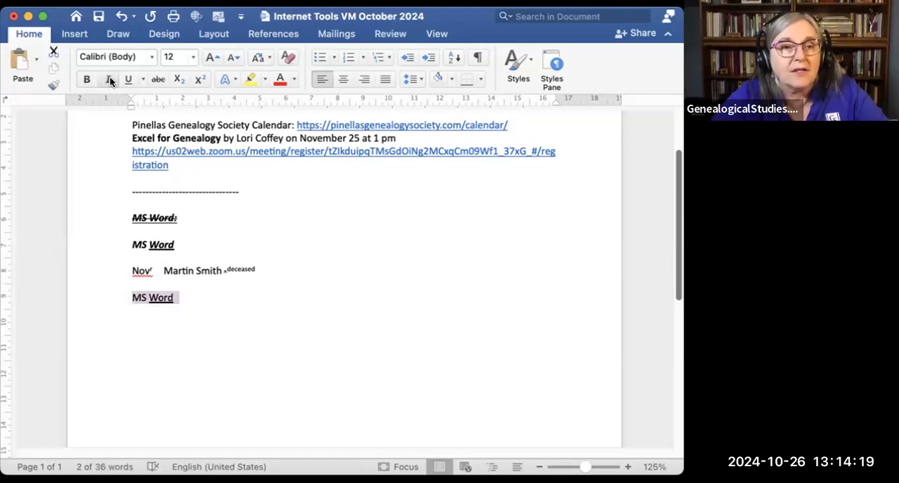
{"action": "left_click", "coordinate": [127, 80]}
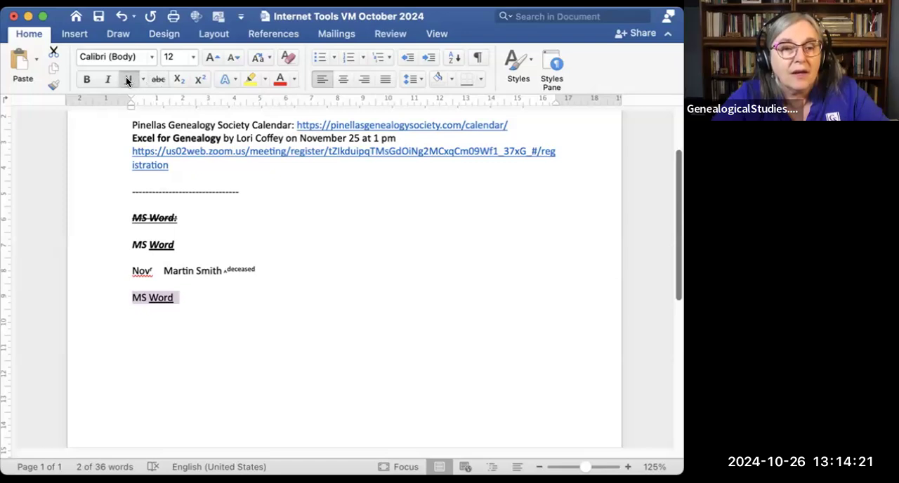
{"action": "left_click", "coordinate": [208, 291]}
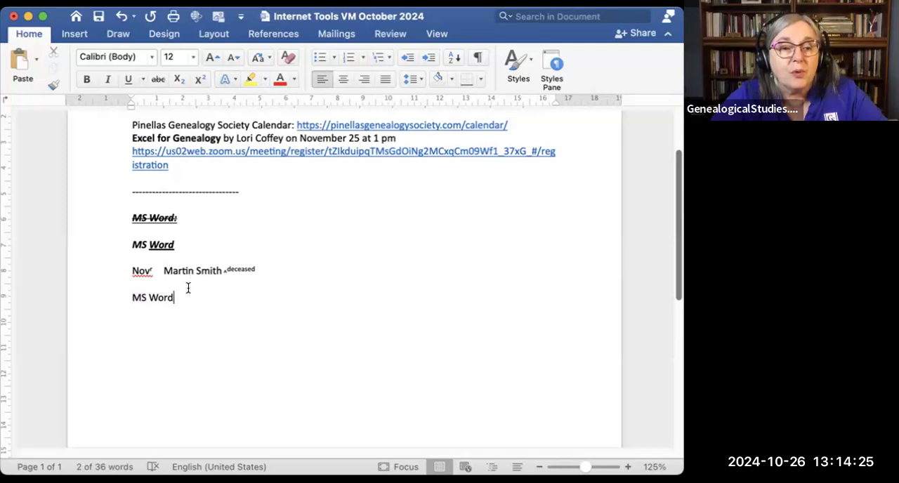
Step: Apply a blue theme-color outline text effect to the plain "MS Word" line at the end of the document
{"action": "left_click_drag", "start_coordinate": [180, 296], "coordinate": [134, 297]}
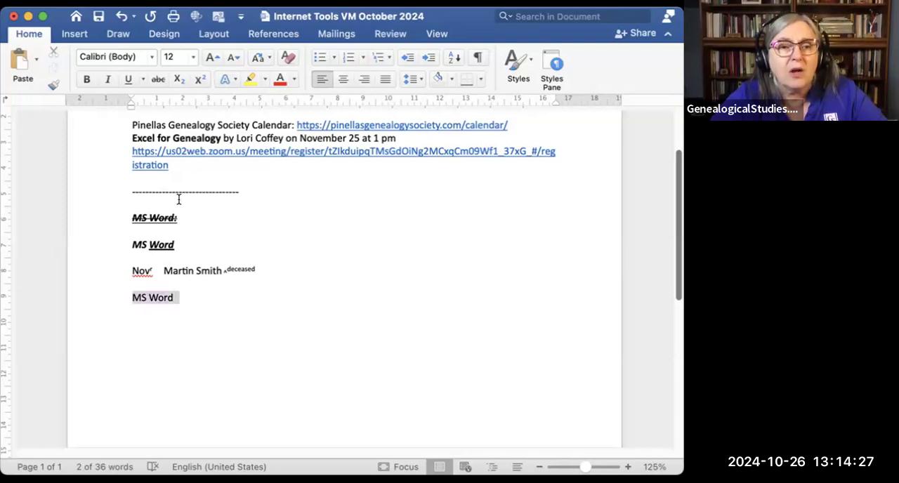
{"action": "left_click", "coordinate": [224, 79]}
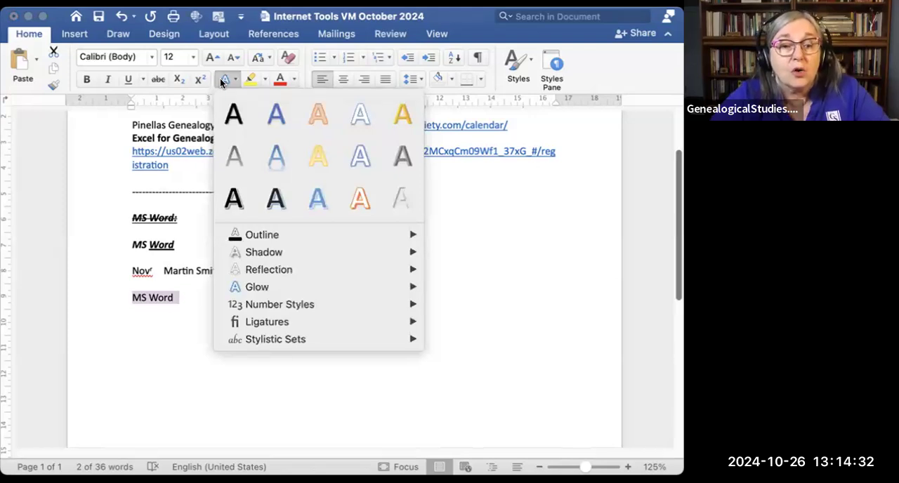
{"action": "mouse_move", "coordinate": [261, 234]}
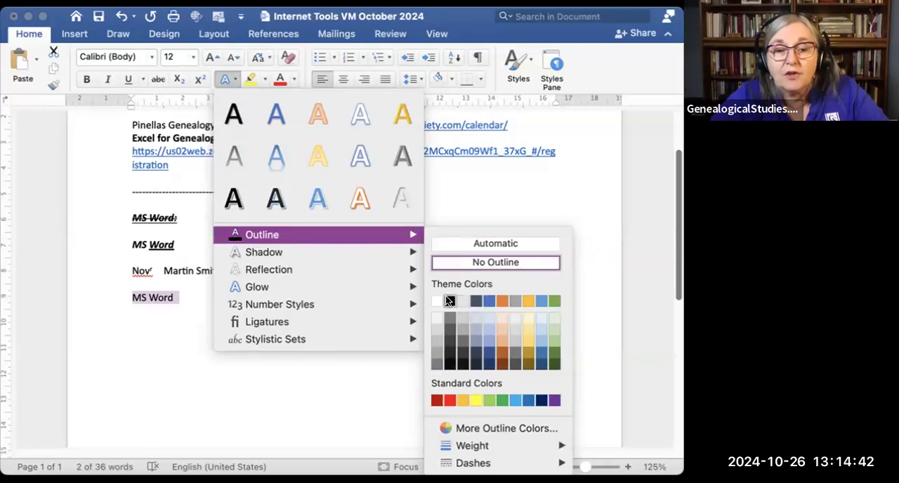
{"action": "left_click", "coordinate": [489, 298]}
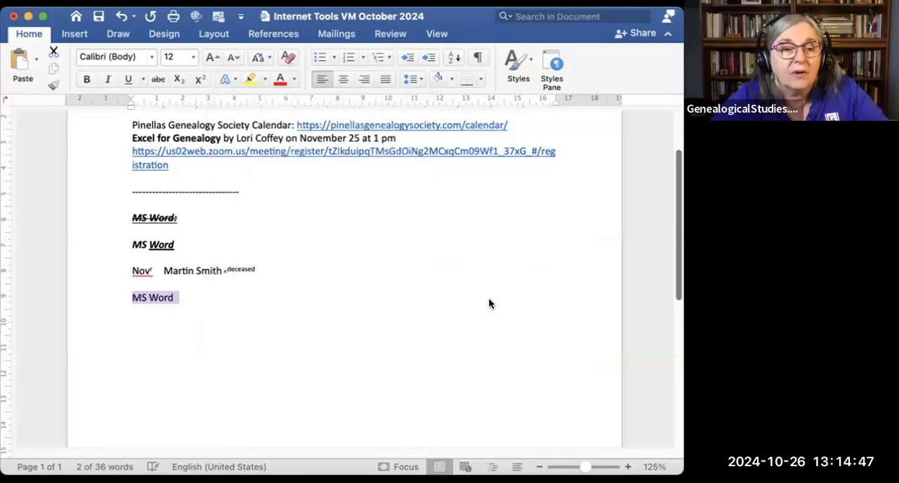
{"action": "left_click", "coordinate": [251, 307]}
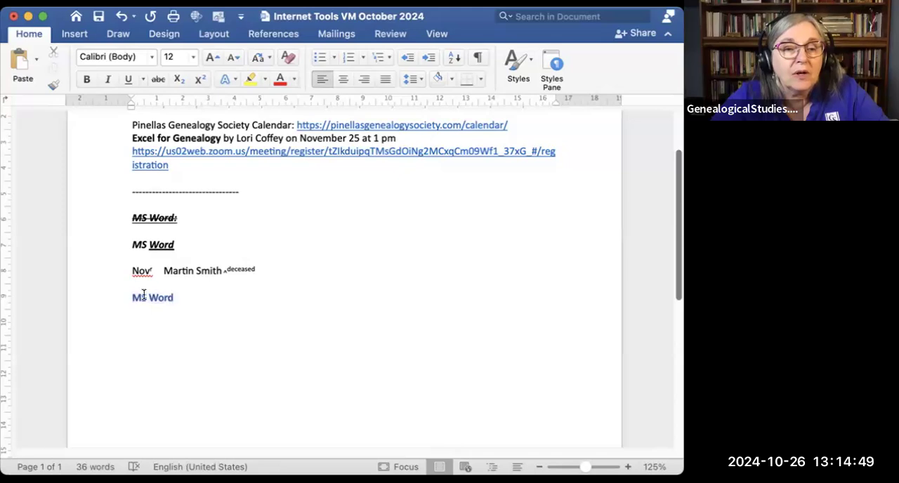
Step: Set the font size of the outlined "MS Word" line to 48
{"action": "left_click", "coordinate": [118, 299]}
{"action": "left_click", "coordinate": [192, 58]}
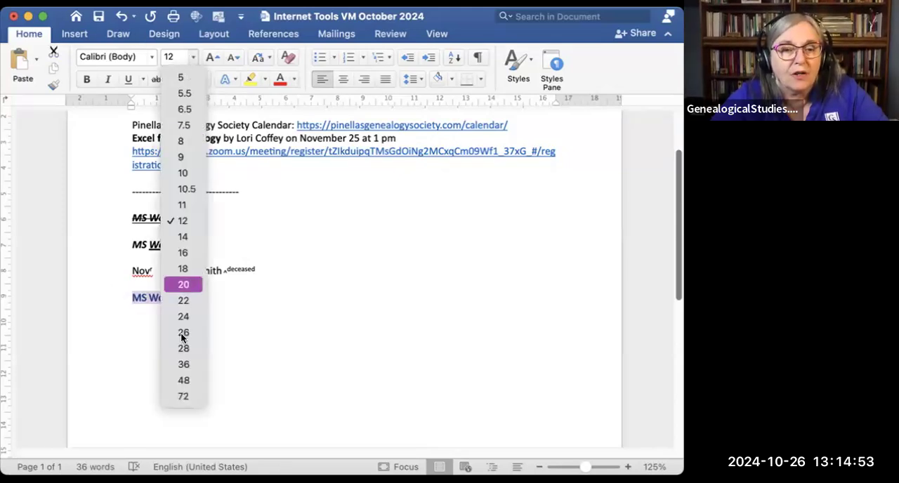
{"action": "left_click", "coordinate": [185, 379]}
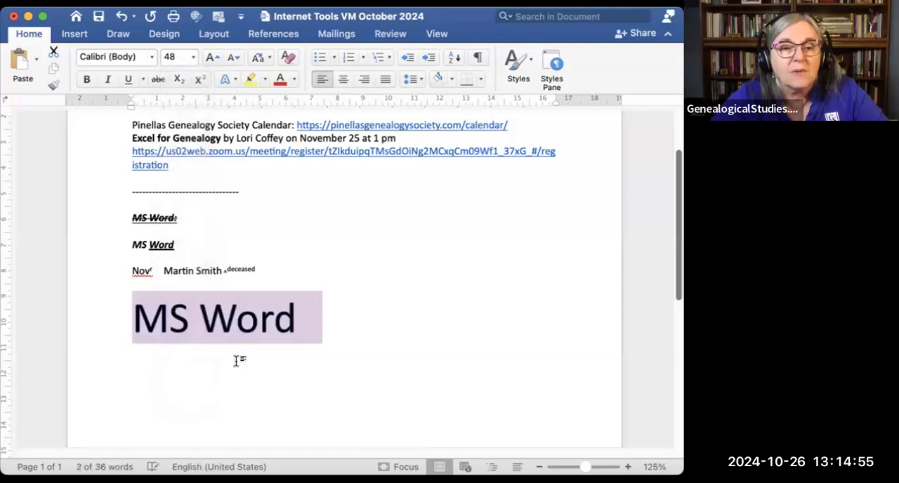
{"action": "left_click", "coordinate": [342, 317]}
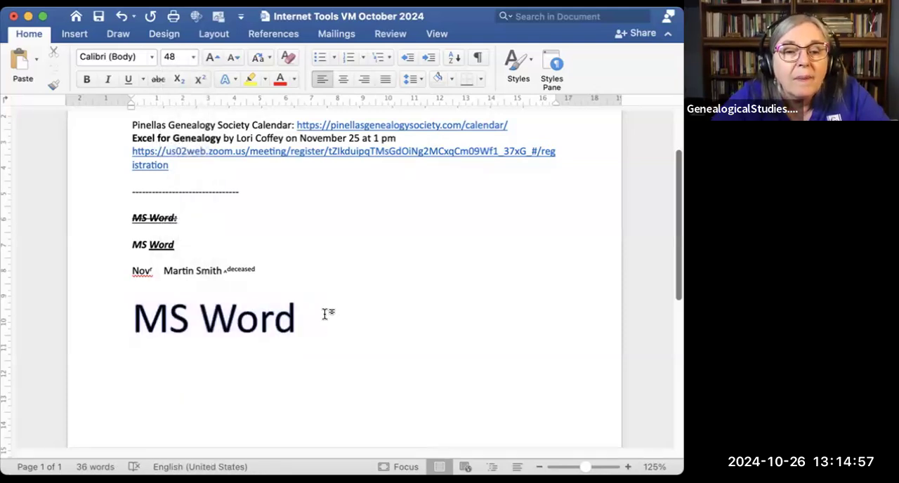
Step: Give the 48-point "MS Word" line a pale gold outline, and replace it with the bold black preset text effect with a blue shadow
{"action": "left_click_drag", "start_coordinate": [295, 316], "coordinate": [152, 309]}
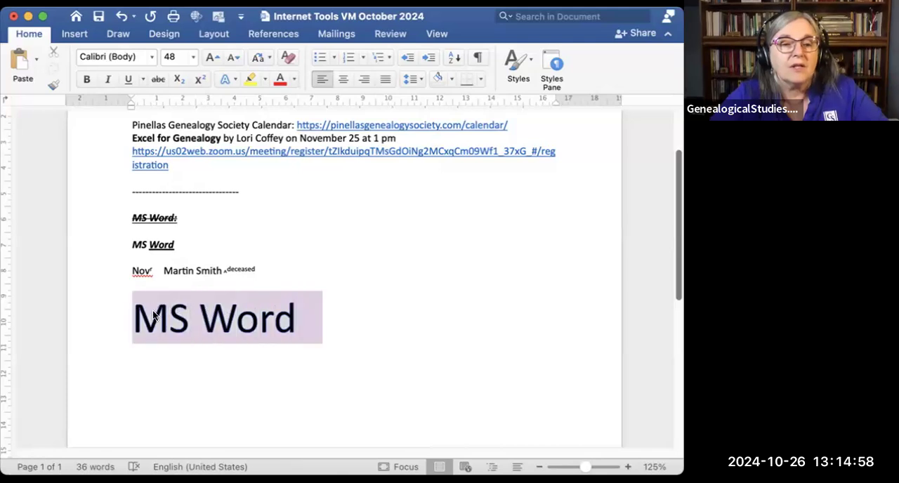
{"action": "left_click", "coordinate": [225, 80]}
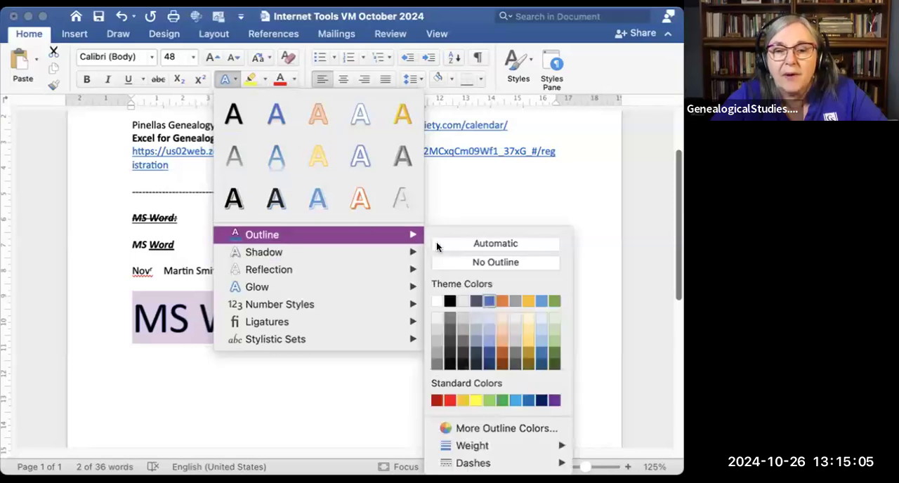
{"action": "left_click", "coordinate": [525, 317]}
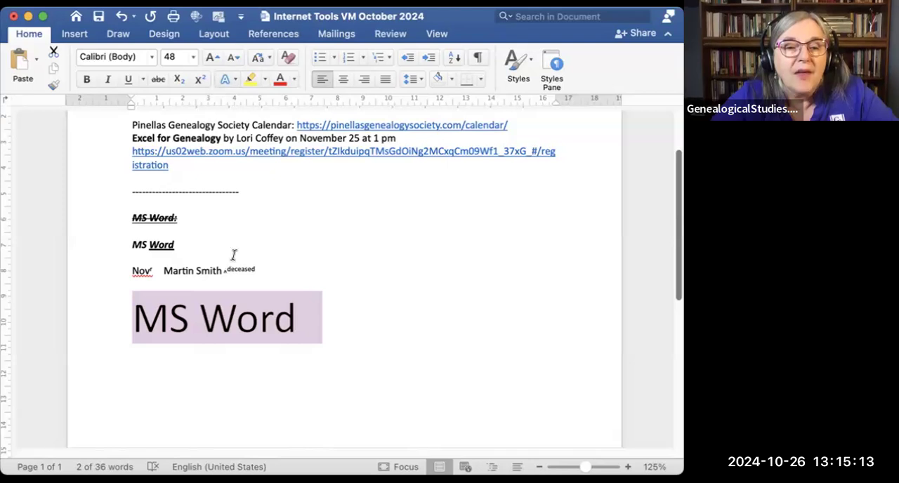
{"action": "left_click", "coordinate": [222, 78]}
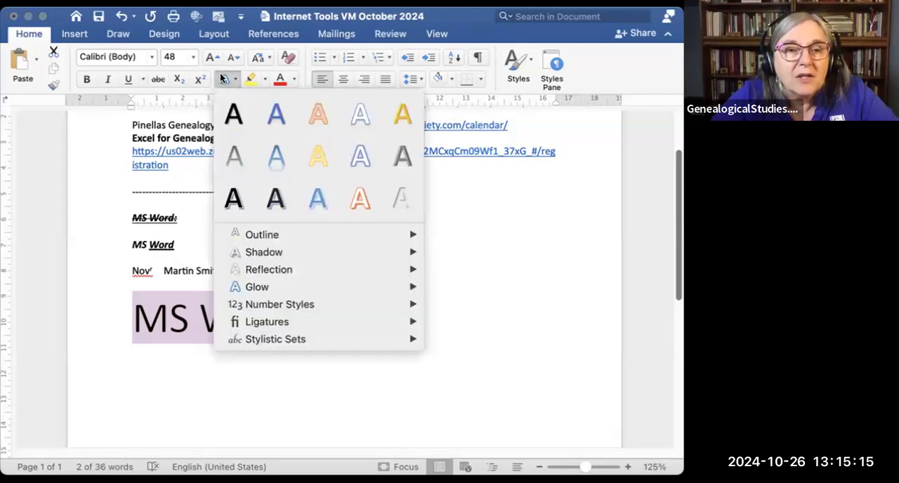
{"action": "left_click", "coordinate": [262, 209]}
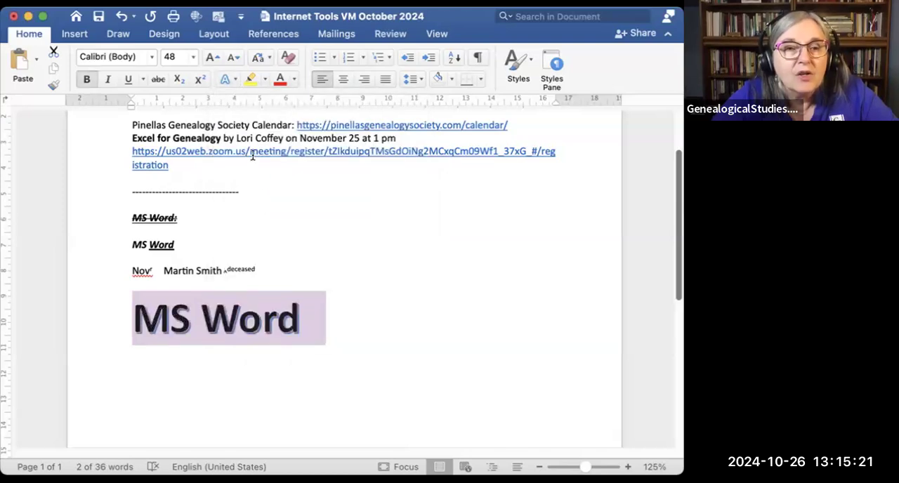
Step: Add a blue glow from the second row of glow variations to the large "MS Word" line
{"action": "left_click", "coordinate": [233, 75]}
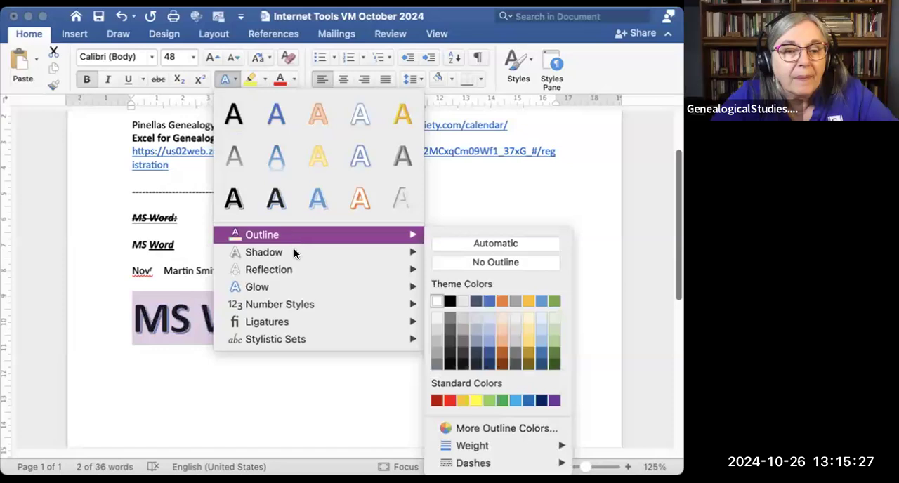
{"action": "mouse_move", "coordinate": [292, 257]}
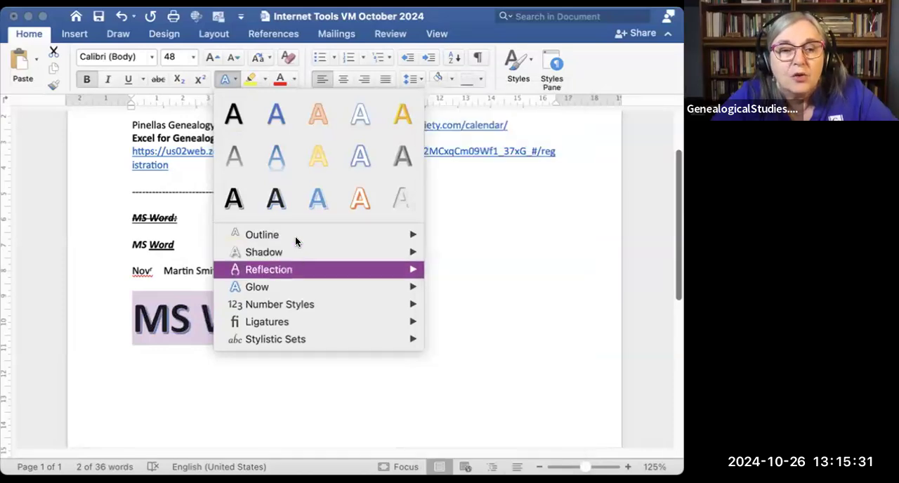
{"action": "mouse_move", "coordinate": [301, 271]}
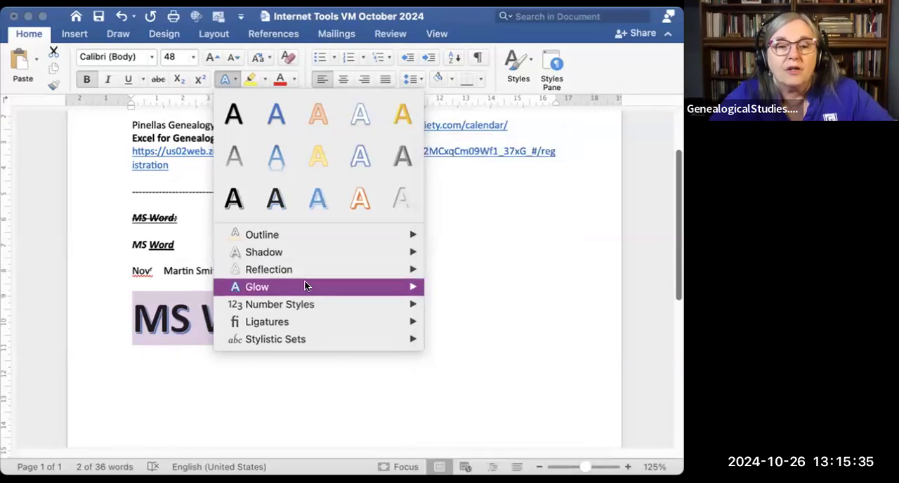
{"action": "mouse_move", "coordinate": [304, 286]}
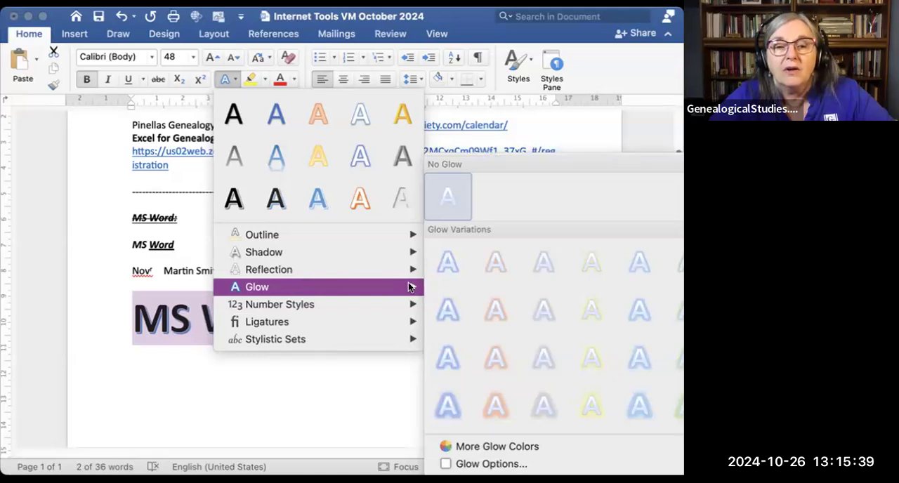
{"action": "left_click", "coordinate": [454, 313]}
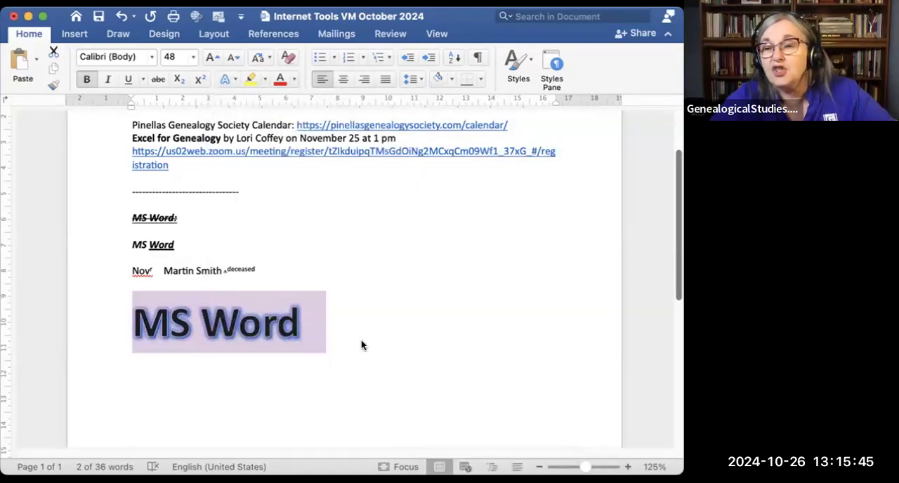
Step: Examine the remaining text effect options, including number styles, ligatures, stylistic sets and shadows, and the list of available font sizes
{"action": "left_click", "coordinate": [234, 78]}
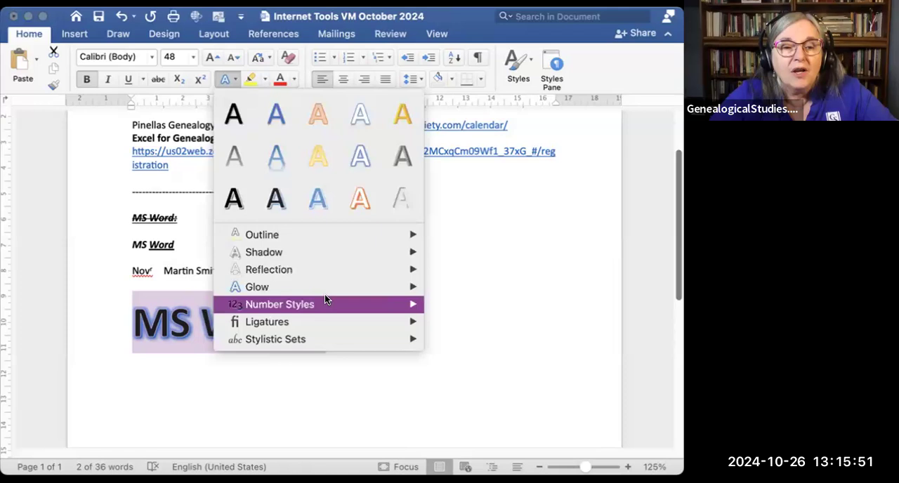
{"action": "mouse_move", "coordinate": [326, 297]}
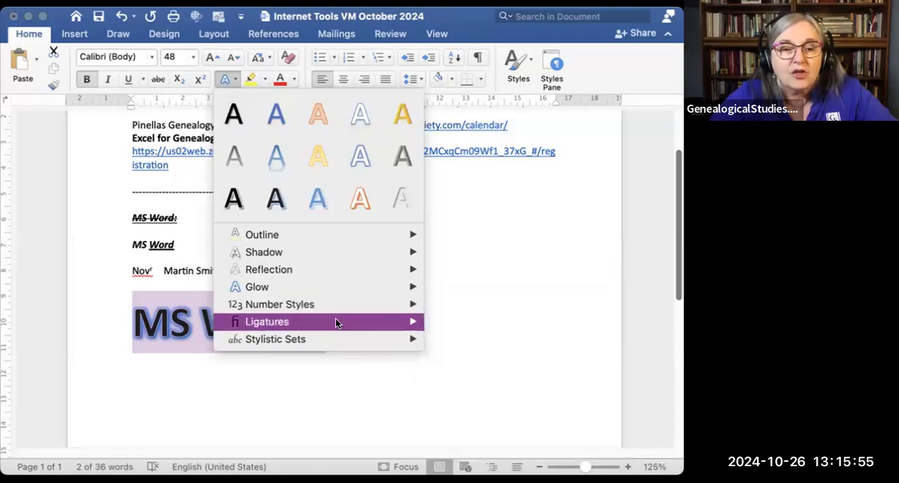
{"action": "mouse_move", "coordinate": [336, 323]}
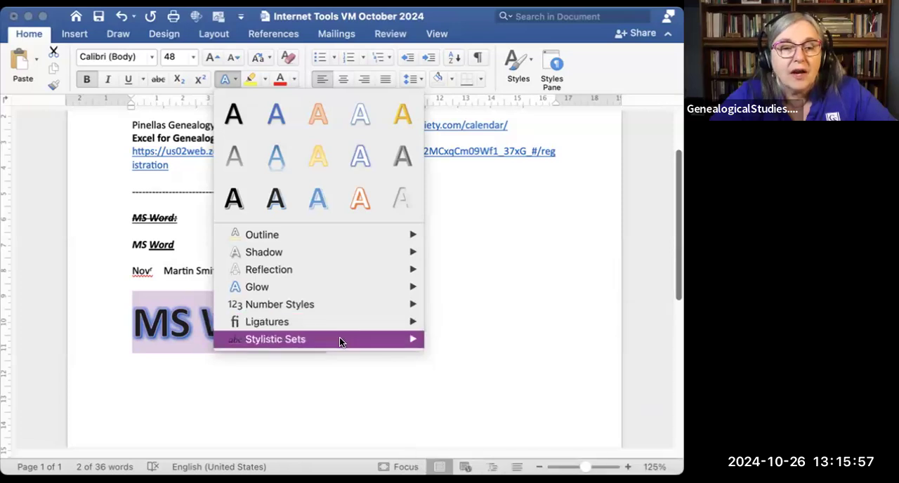
{"action": "mouse_move", "coordinate": [339, 343]}
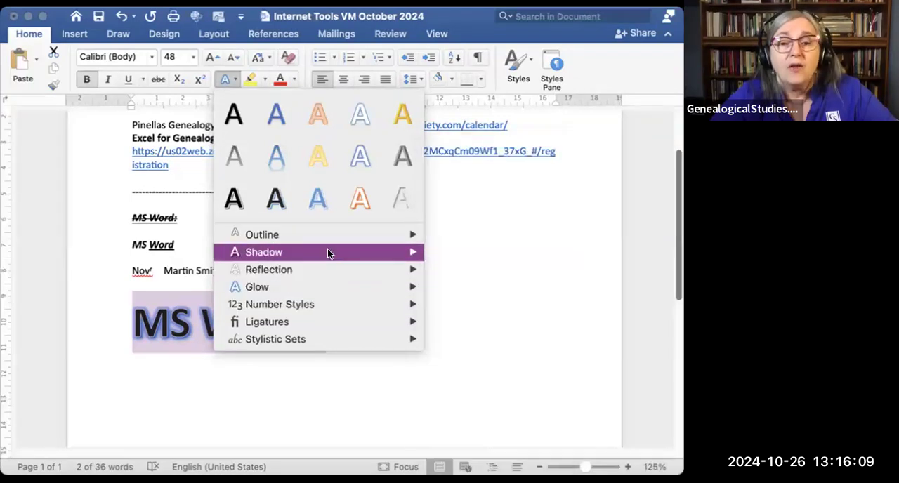
{"action": "mouse_move", "coordinate": [328, 253]}
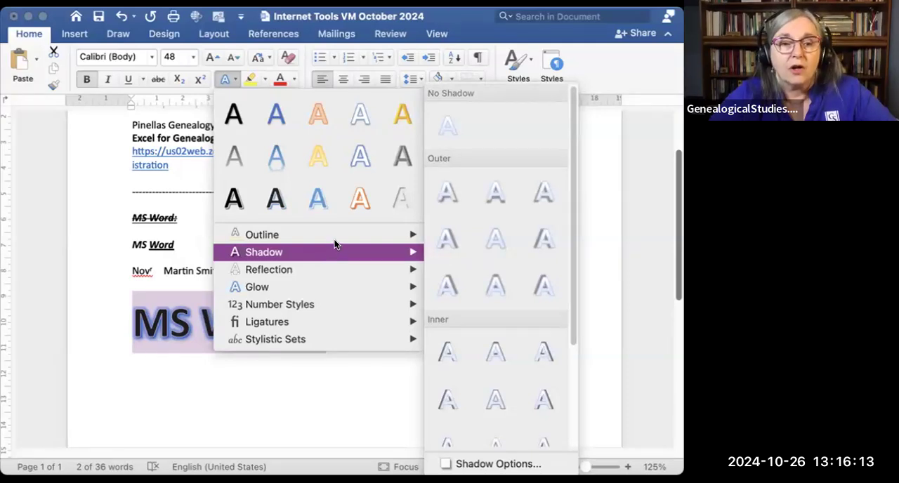
{"action": "mouse_move", "coordinate": [350, 235]}
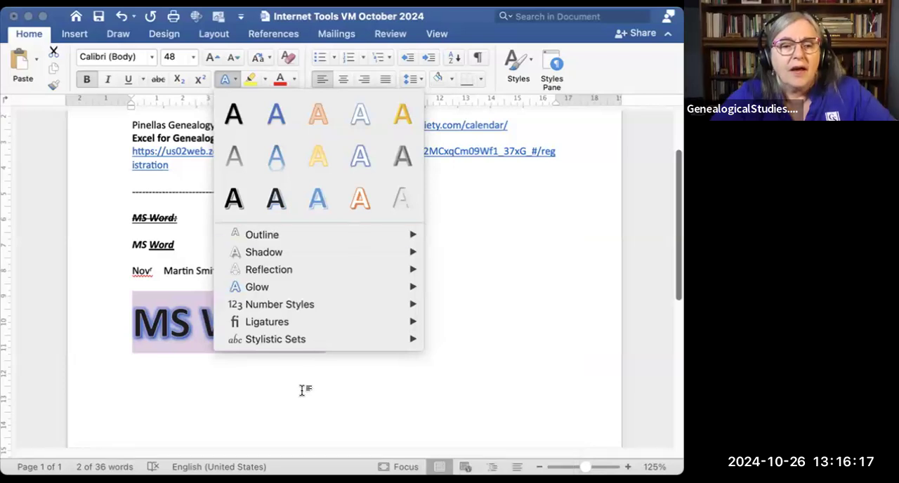
{"action": "left_click", "coordinate": [294, 391]}
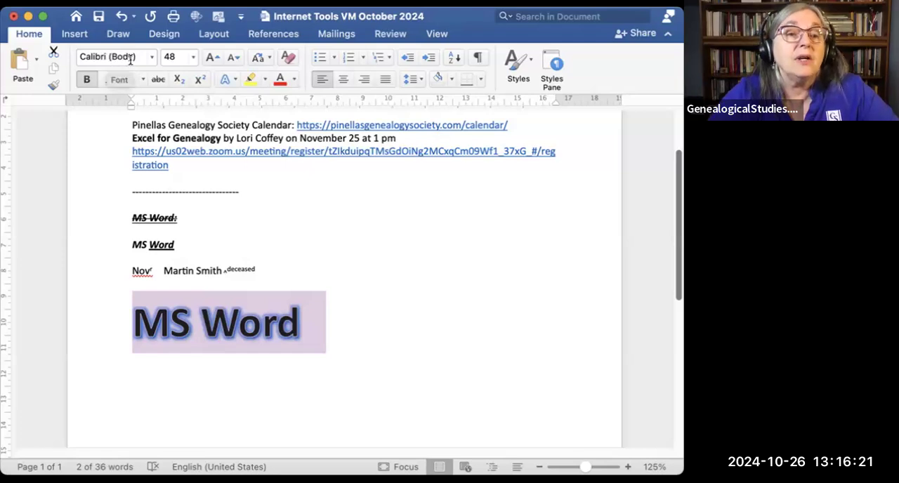
{"action": "left_click", "coordinate": [193, 56]}
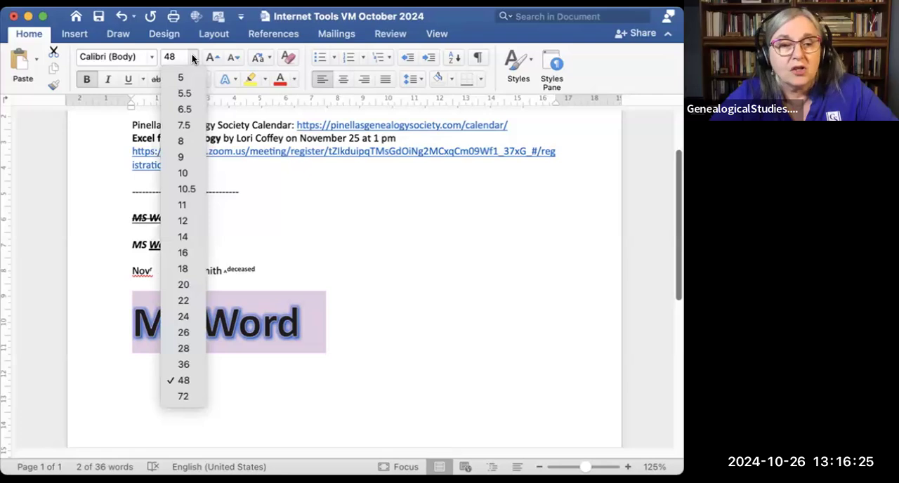
{"action": "left_click", "coordinate": [192, 55]}
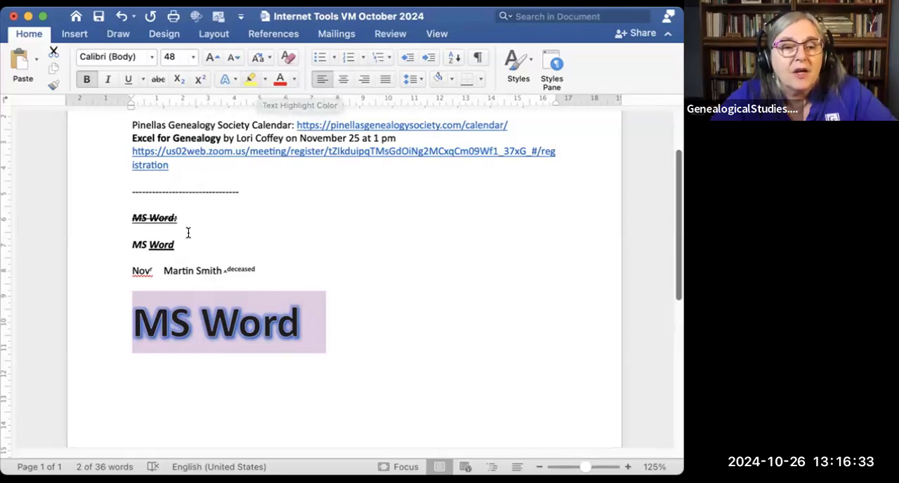
Step: Highlight the small "^deceased" text after the sample name in yellow
{"action": "double_click", "coordinate": [225, 271]}
{"action": "left_click_drag", "start_coordinate": [275, 266], "coordinate": [223, 265]}
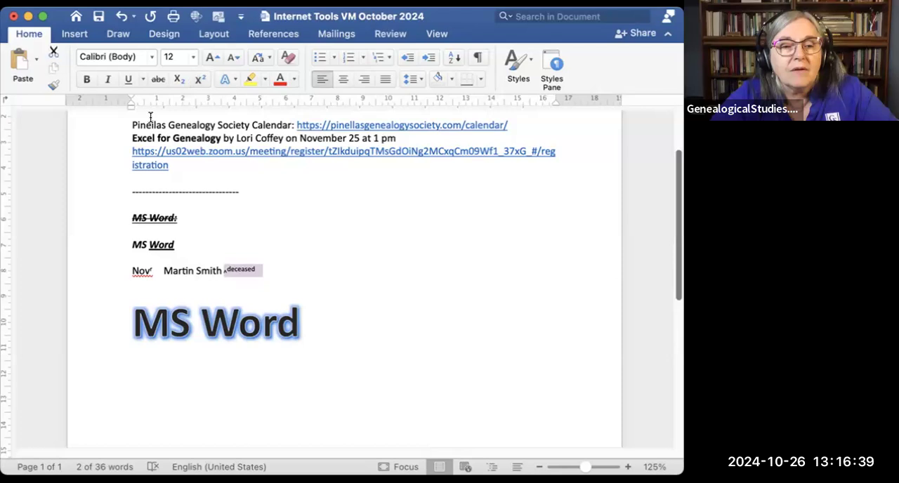
{"action": "left_click", "coordinate": [251, 80]}
{"action": "key", "text": "Left"}
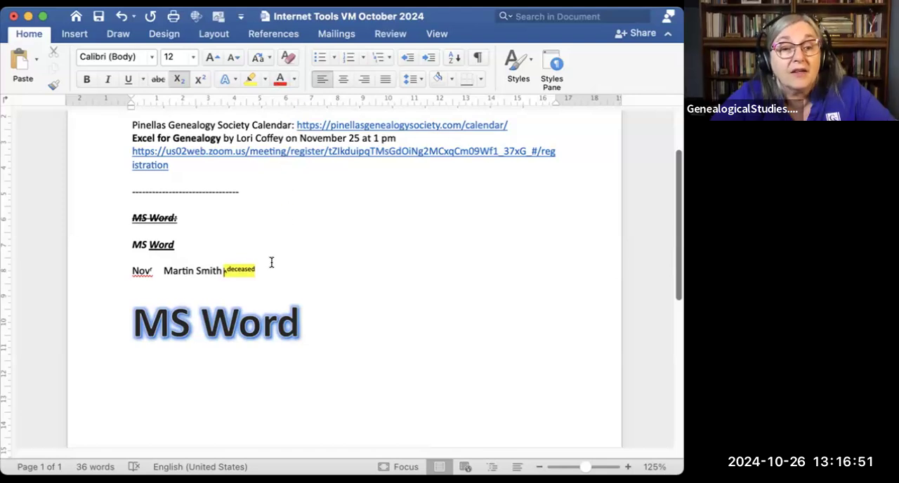
Step: Color the "^deceased" text with a custom blue sampled from the blue ribbon header, and return it to normal baseline text
{"action": "left_click_drag", "start_coordinate": [256, 265], "coordinate": [220, 270]}
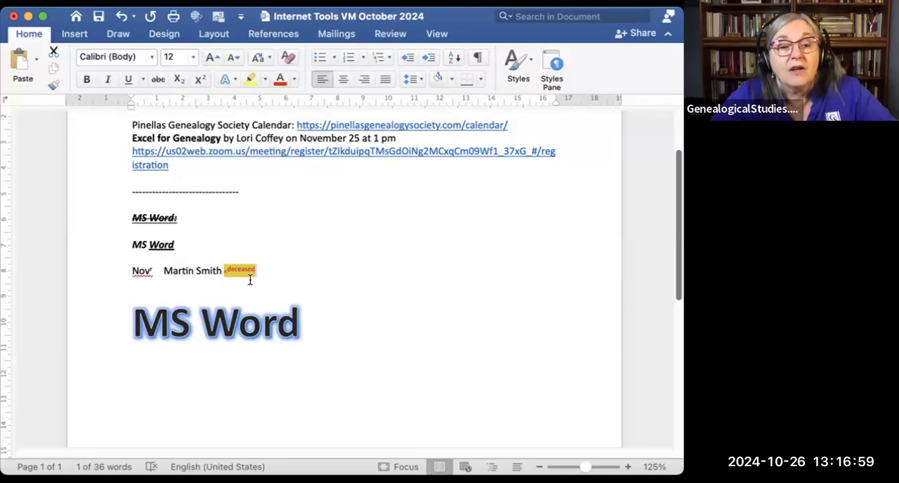
{"action": "left_click", "coordinate": [294, 80]}
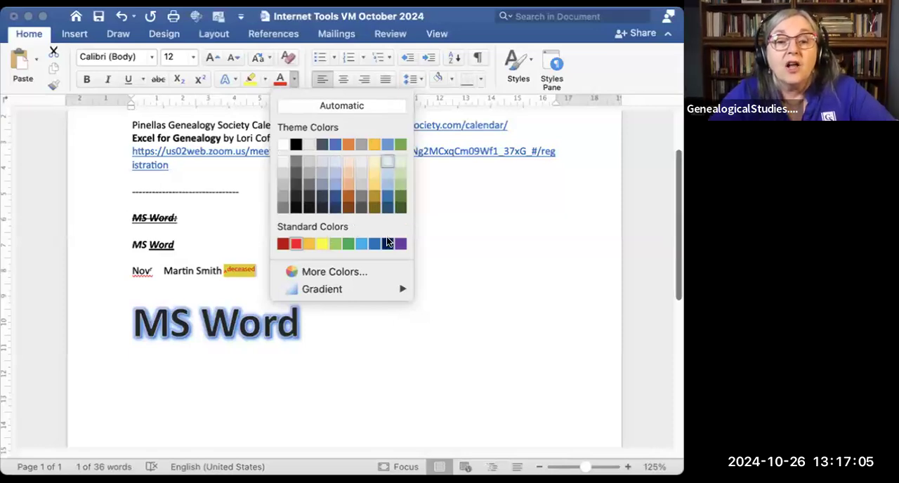
{"action": "left_click", "coordinate": [339, 272]}
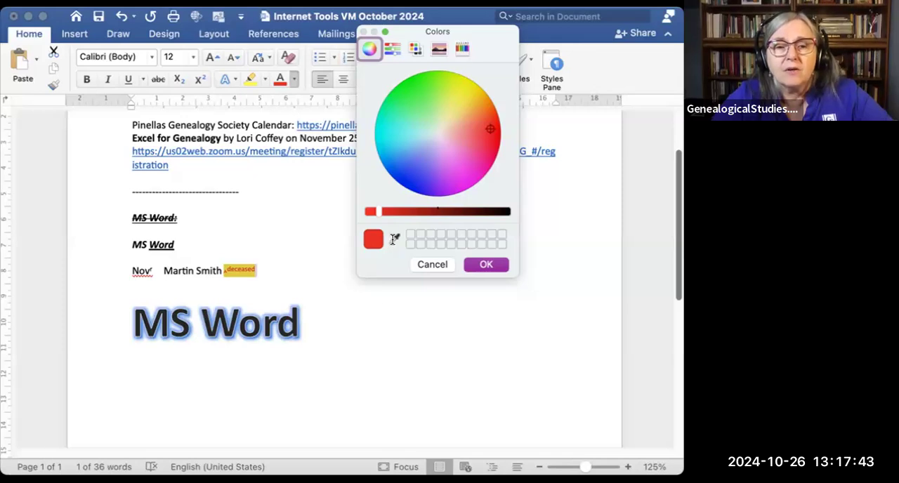
{"action": "left_click", "coordinate": [555, 36]}
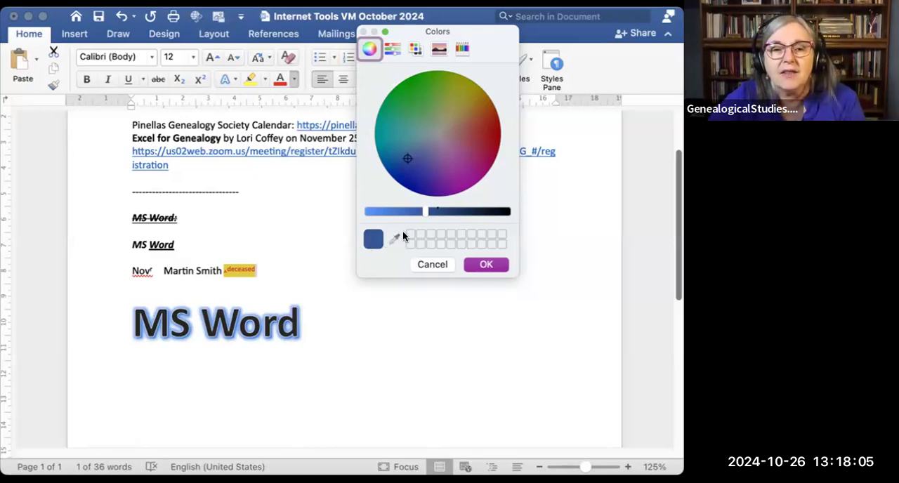
{"action": "left_click", "coordinate": [482, 265]}
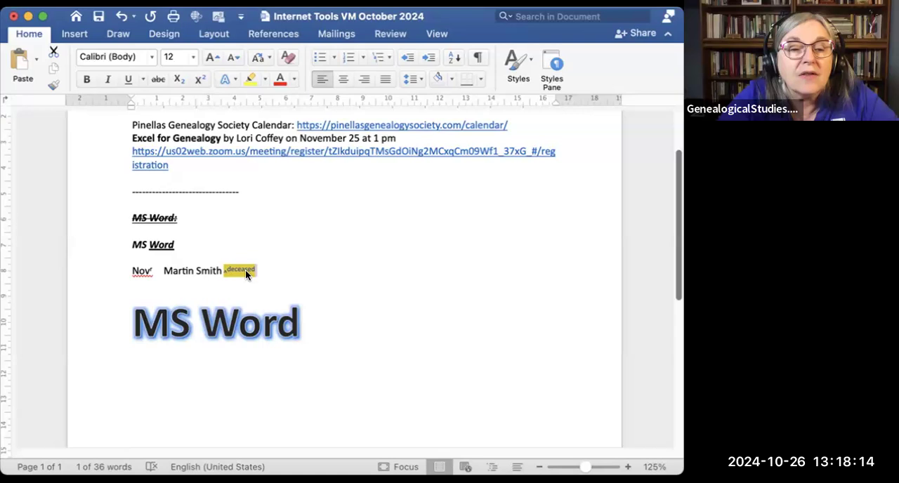
{"action": "left_click", "coordinate": [200, 81]}
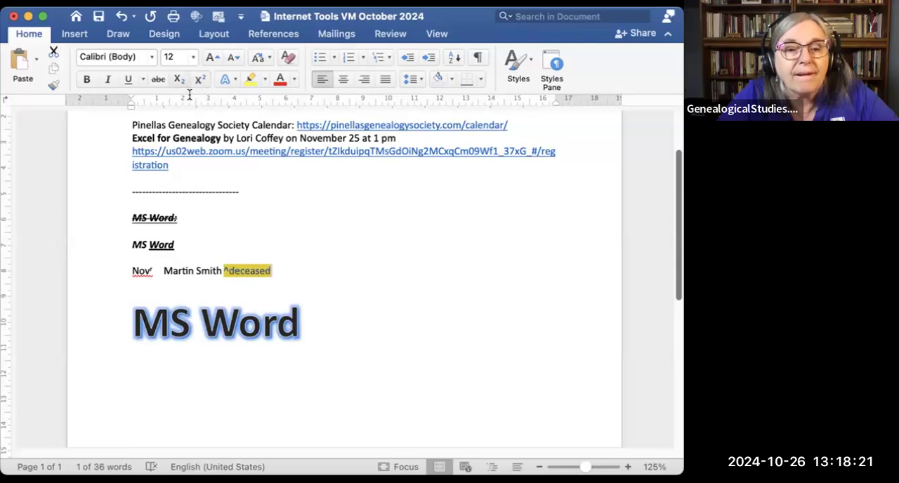
{"action": "left_click", "coordinate": [281, 258]}
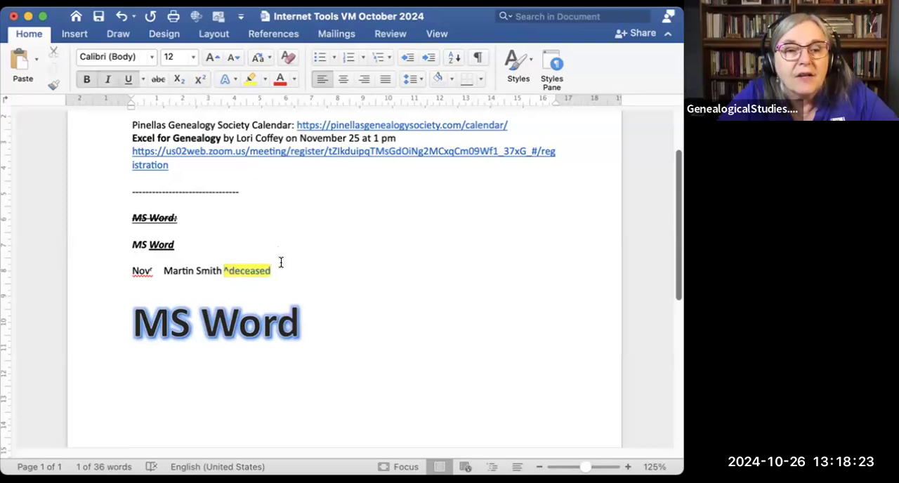
Step: Remove the yellow highlighting from "^deceased" and the surname beside it
{"action": "left_click_drag", "start_coordinate": [259, 269], "coordinate": [221, 269]}
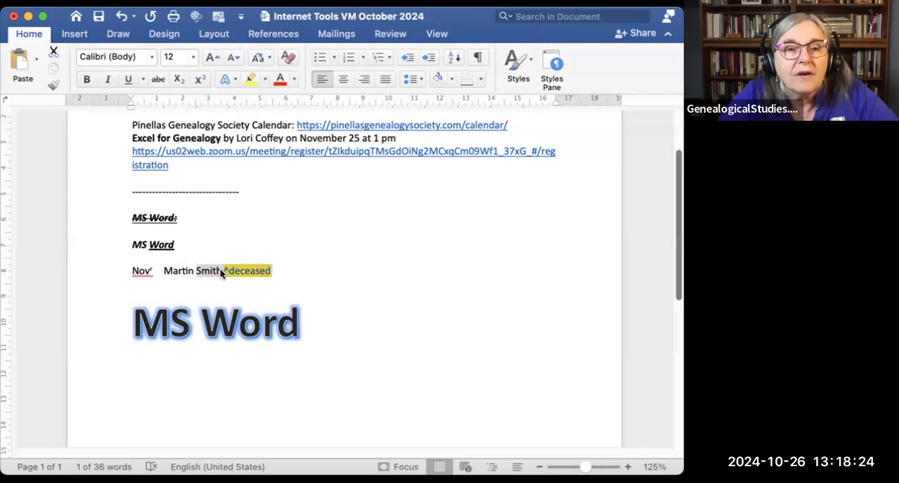
{"action": "left_click", "coordinate": [251, 79]}
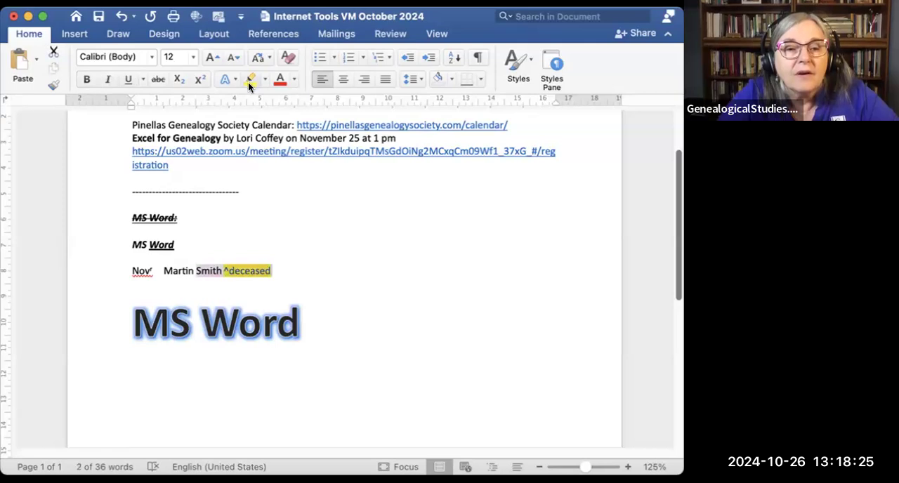
{"action": "left_click", "coordinate": [286, 259]}
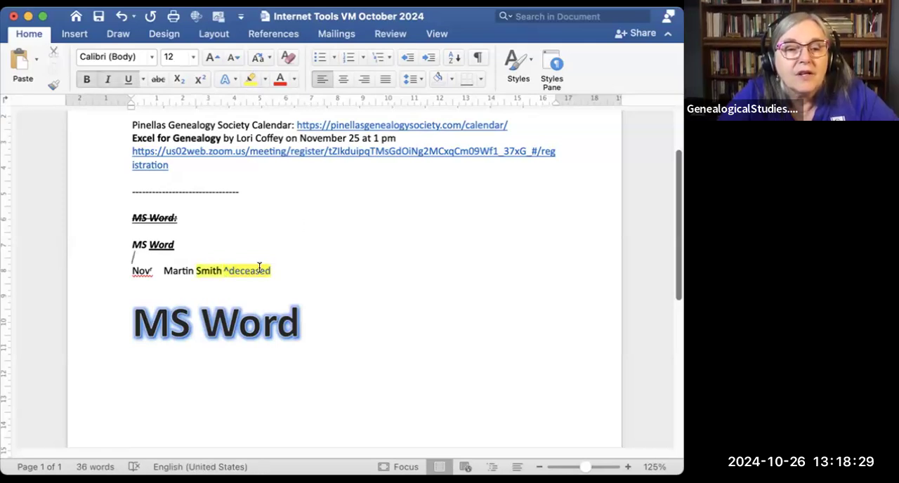
{"action": "left_click", "coordinate": [260, 270]}
{"action": "left_click_drag", "start_coordinate": [271, 269], "coordinate": [197, 270]}
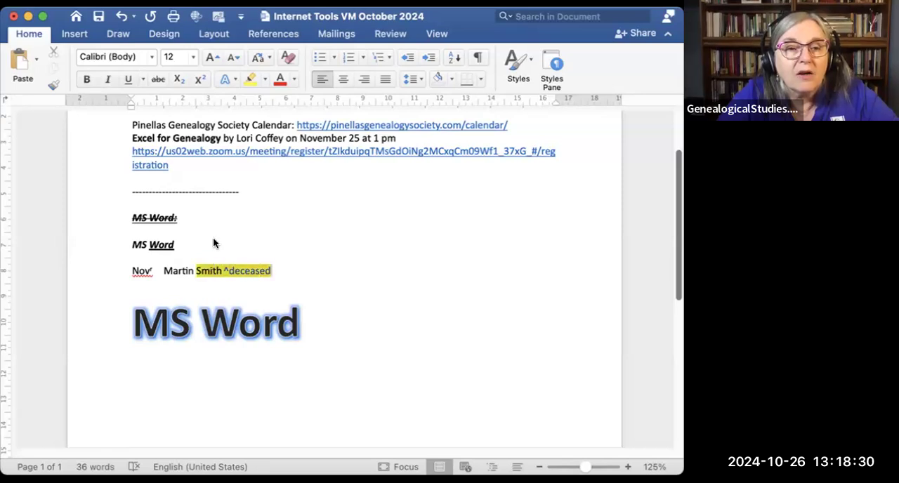
{"action": "left_click", "coordinate": [251, 79]}
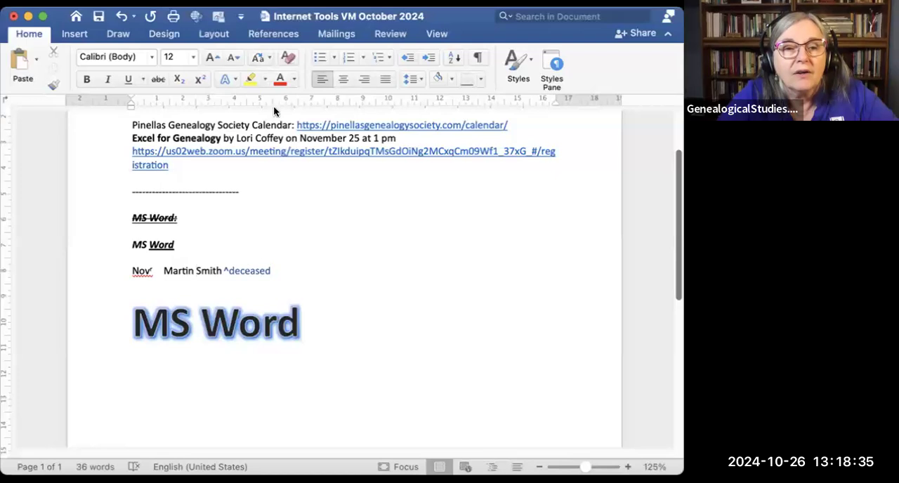
{"action": "left_click", "coordinate": [295, 79]}
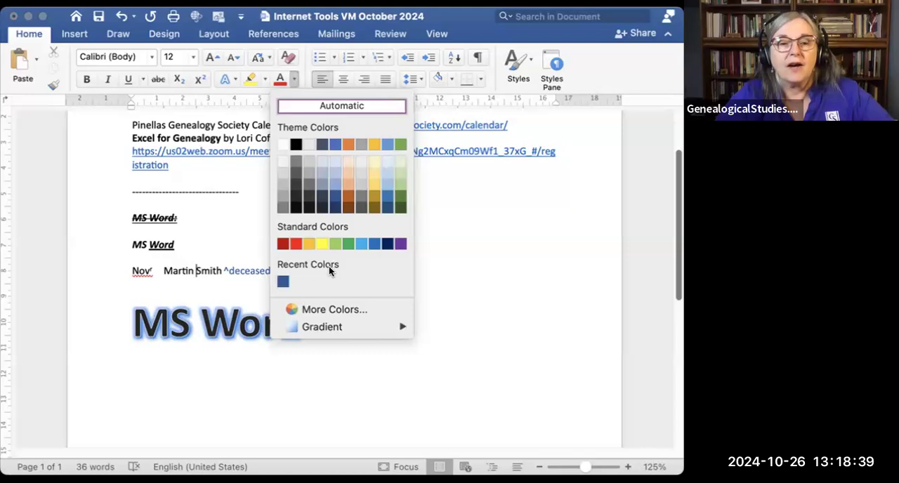
{"action": "left_click", "coordinate": [478, 255]}
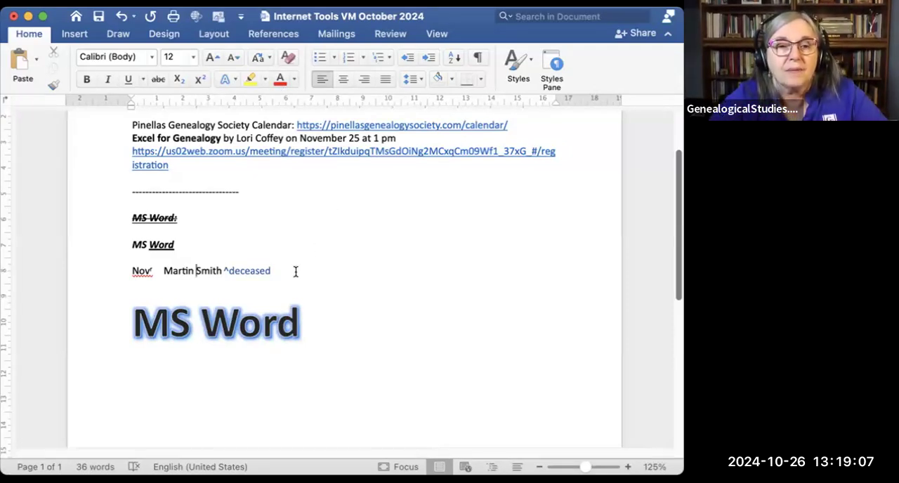
Step: Increase the font size at the insertion point before the sample surname step by step, beyond 22 points
{"action": "left_click", "coordinate": [294, 81]}
{"action": "left_click", "coordinate": [294, 80]}
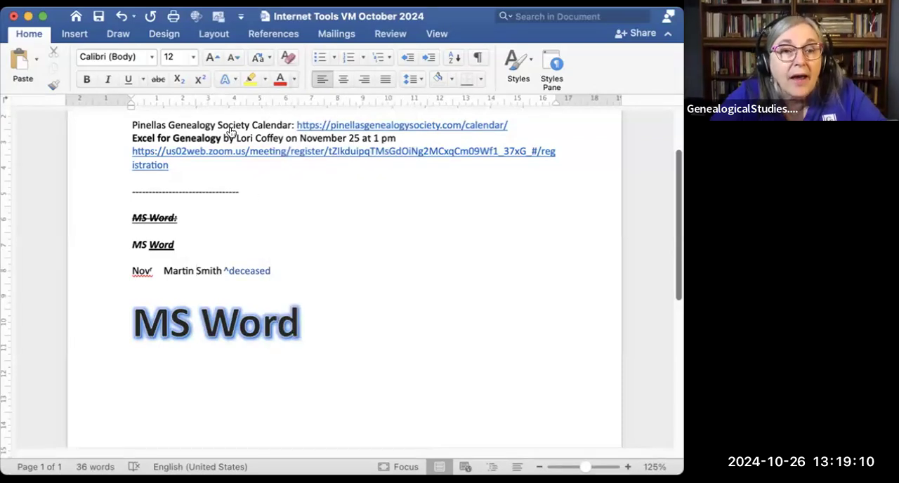
{"action": "left_click", "coordinate": [210, 56]}
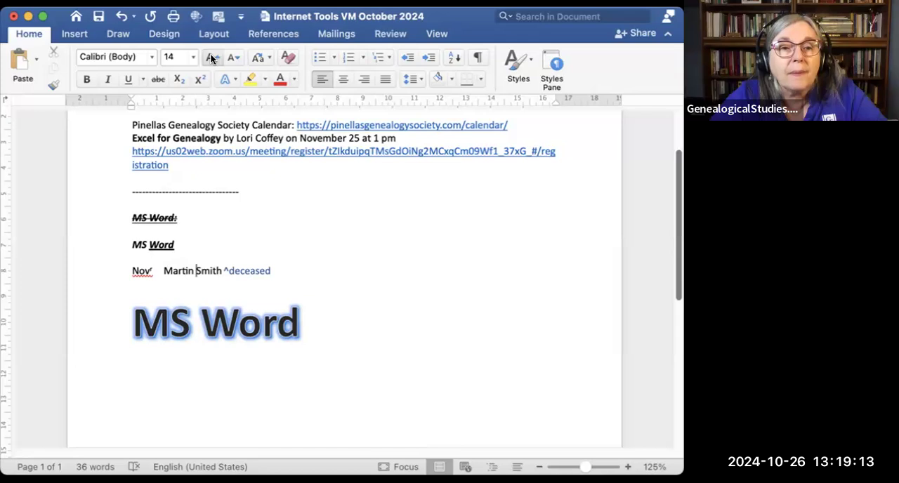
{"action": "left_click", "coordinate": [210, 56]}
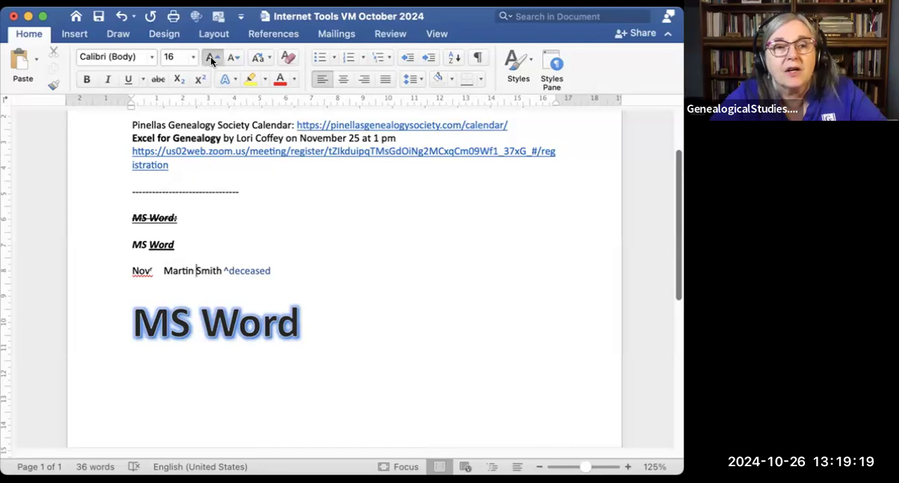
{"action": "left_click", "coordinate": [210, 56]}
{"action": "left_click", "coordinate": [210, 57]}
{"action": "left_click", "coordinate": [210, 56]}
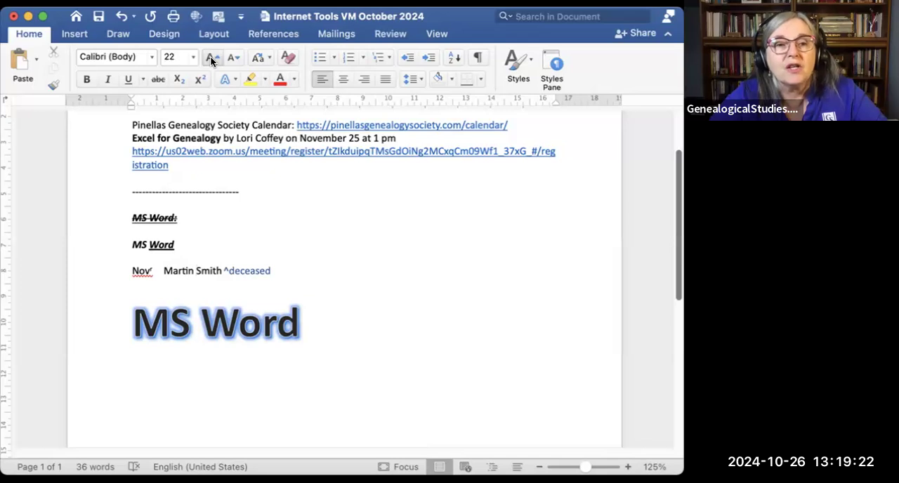
{"action": "left_click", "coordinate": [210, 56]}
Step: Reduce the font size at the insertion point to 16, view the available sizes, and clear all formatting there
{"action": "left_click", "coordinate": [234, 58]}
{"action": "left_click", "coordinate": [234, 57]}
{"action": "left_click", "coordinate": [234, 57]}
{"action": "left_click", "coordinate": [234, 58]}
{"action": "left_click", "coordinate": [193, 57]}
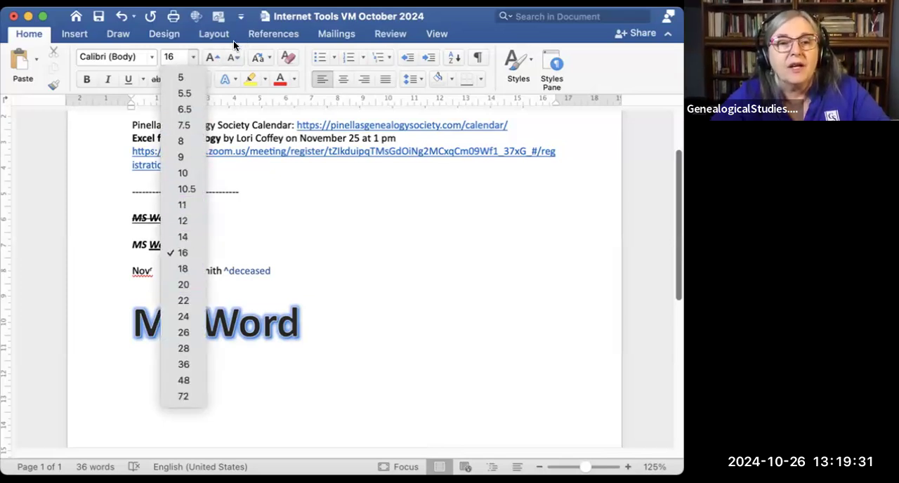
{"action": "left_click", "coordinate": [262, 190]}
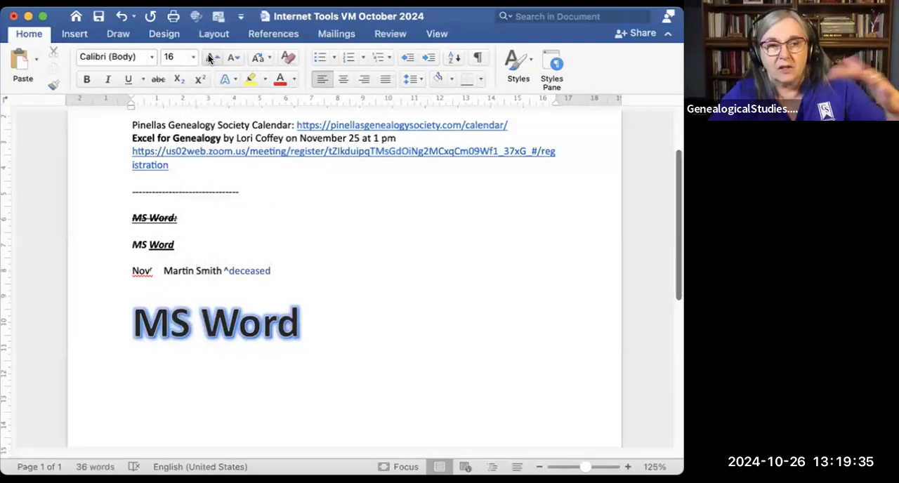
{"action": "left_click", "coordinate": [287, 63]}
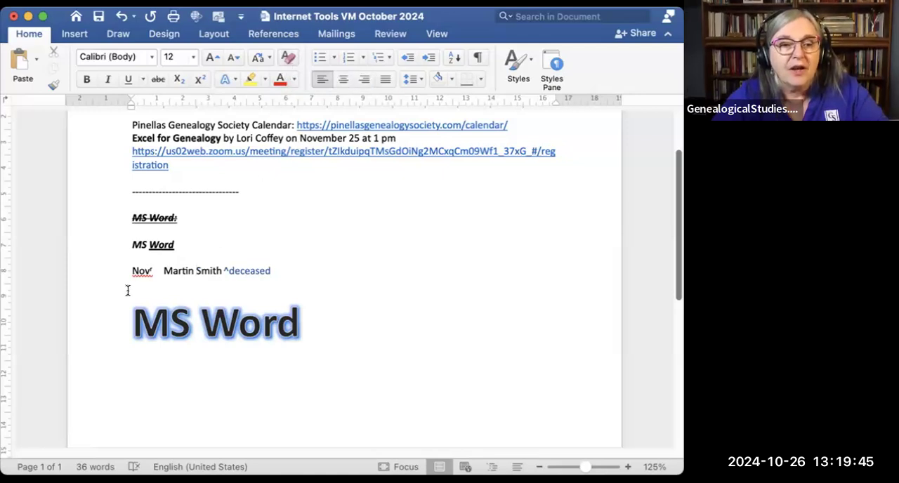
Step: Clear all formatting from the large glowing "MS Word" line, undo it, redo it, and undo it again
{"action": "left_click", "coordinate": [120, 321]}
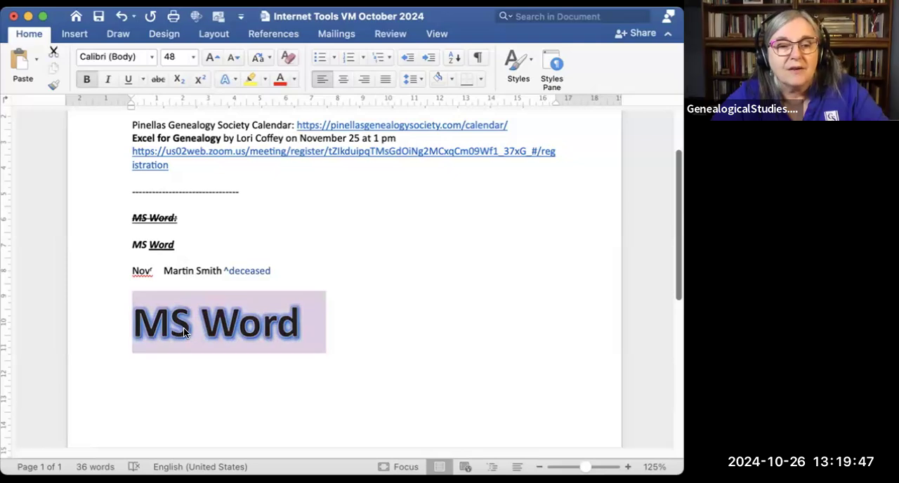
{"action": "left_click", "coordinate": [286, 62]}
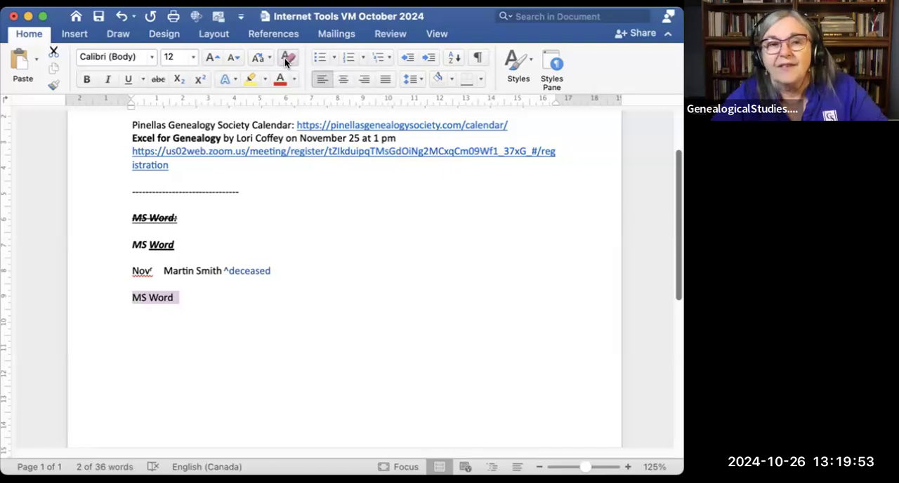
{"action": "left_click", "coordinate": [120, 19]}
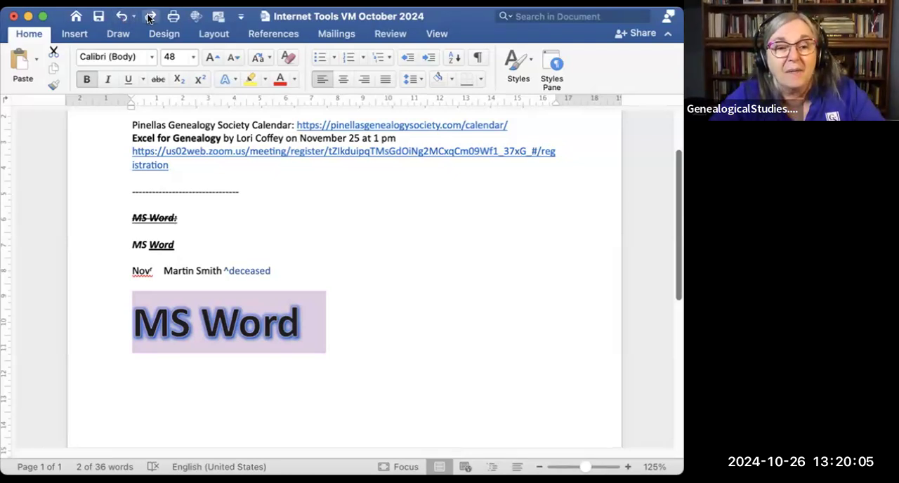
{"action": "left_click", "coordinate": [149, 18]}
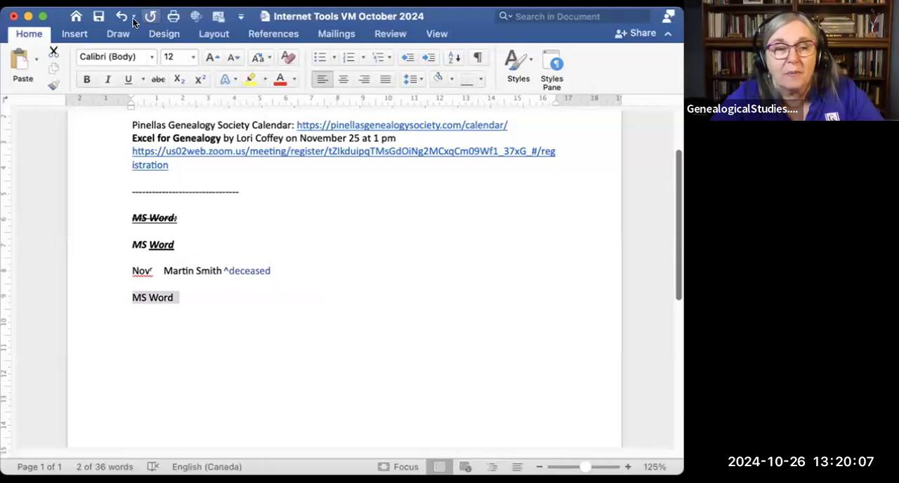
{"action": "left_click", "coordinate": [121, 18]}
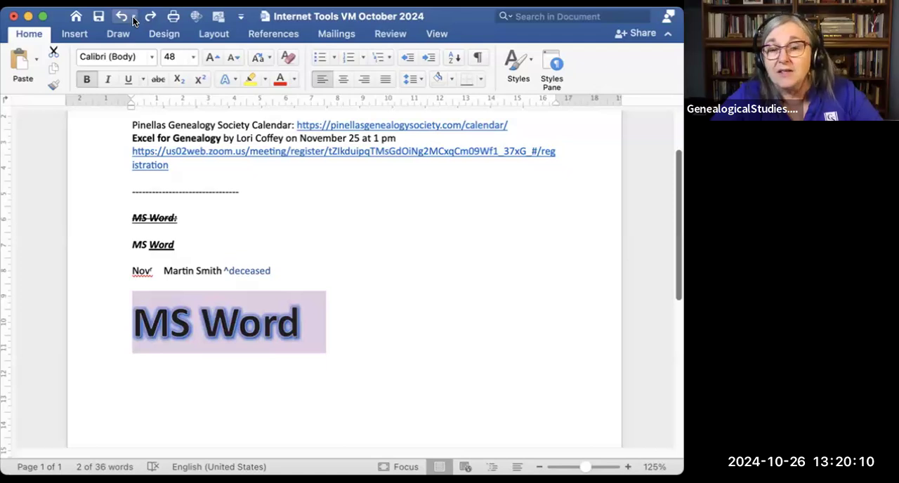
Step: Undo the run of recent formatting actions back to the plain 12-point "MS Word" line, and review the remaining undo history
{"action": "left_click", "coordinate": [134, 18]}
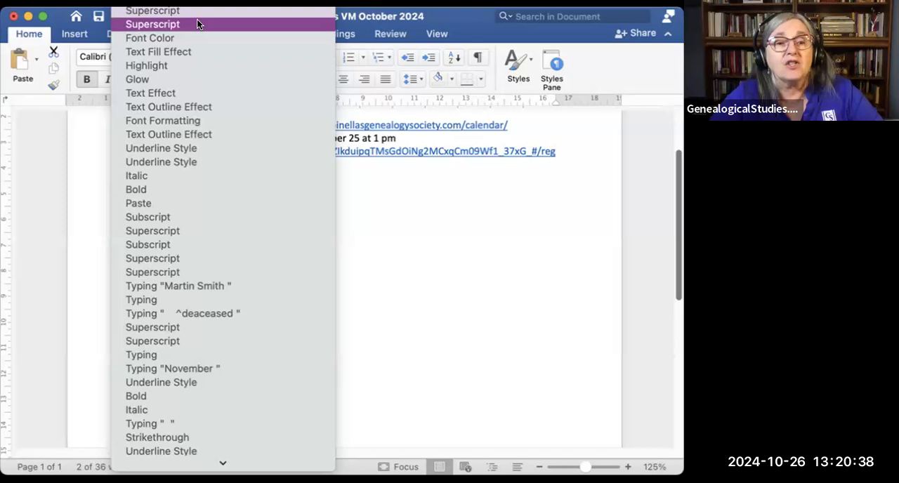
{"action": "left_click", "coordinate": [189, 91]}
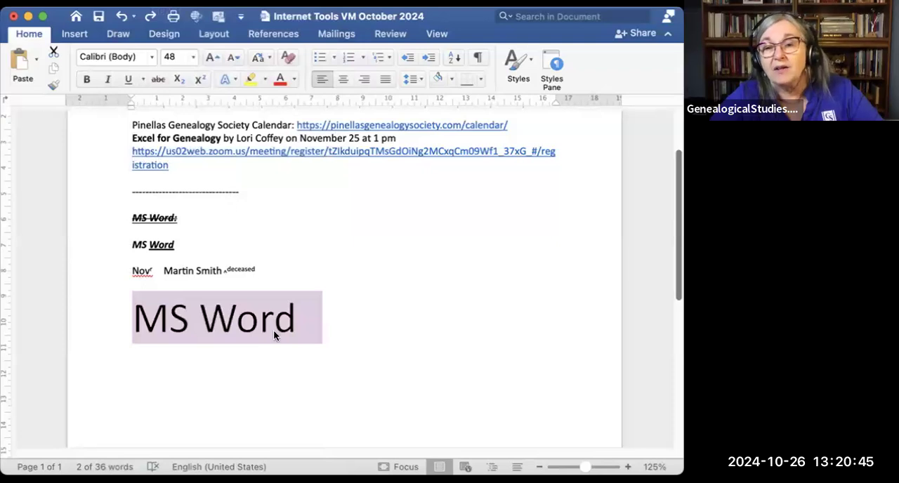
{"action": "left_click", "coordinate": [120, 16]}
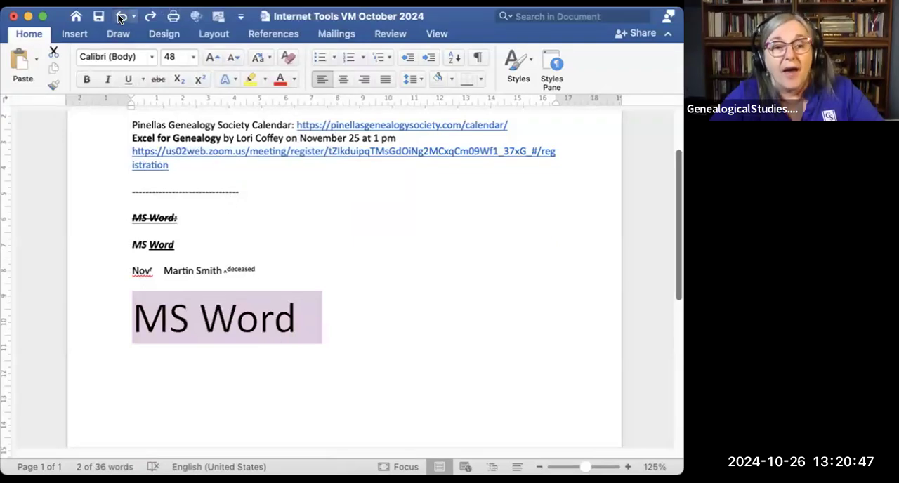
{"action": "left_click", "coordinate": [121, 16]}
{"action": "left_click", "coordinate": [120, 16]}
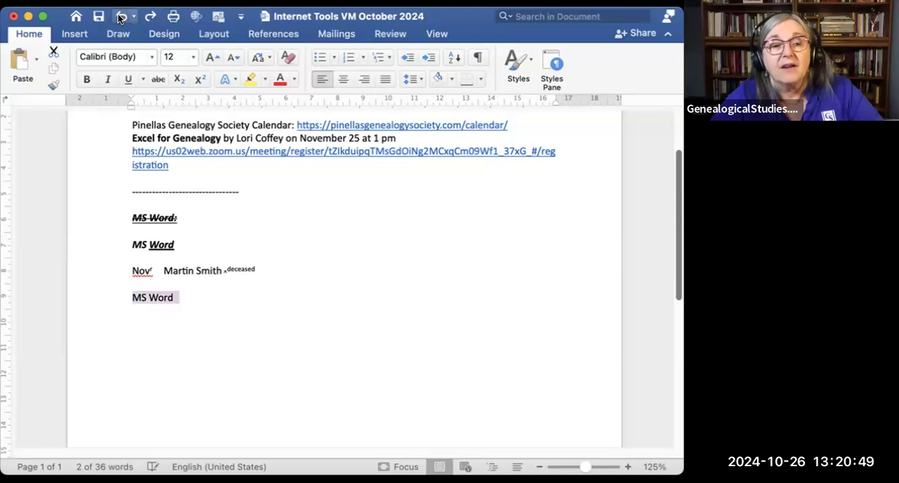
{"action": "left_click", "coordinate": [133, 18]}
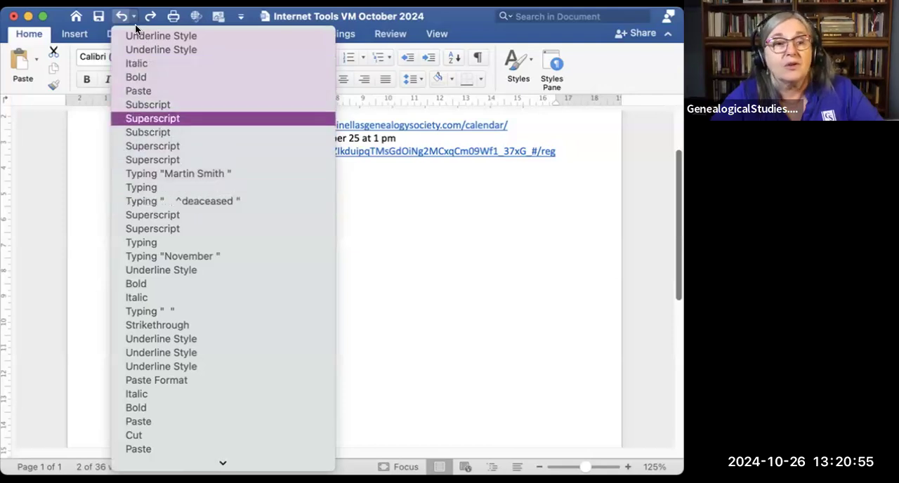
{"action": "left_click", "coordinate": [385, 223]}
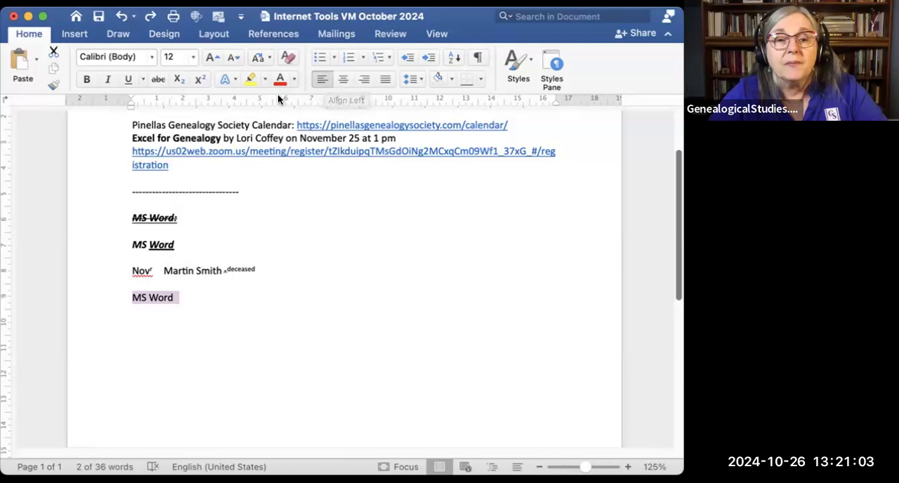
Step: Try center and right alignment on the calendar and "Excel for Genealogy" lines with their links, and justify them
{"action": "left_click_drag", "start_coordinate": [132, 125], "coordinate": [188, 162]}
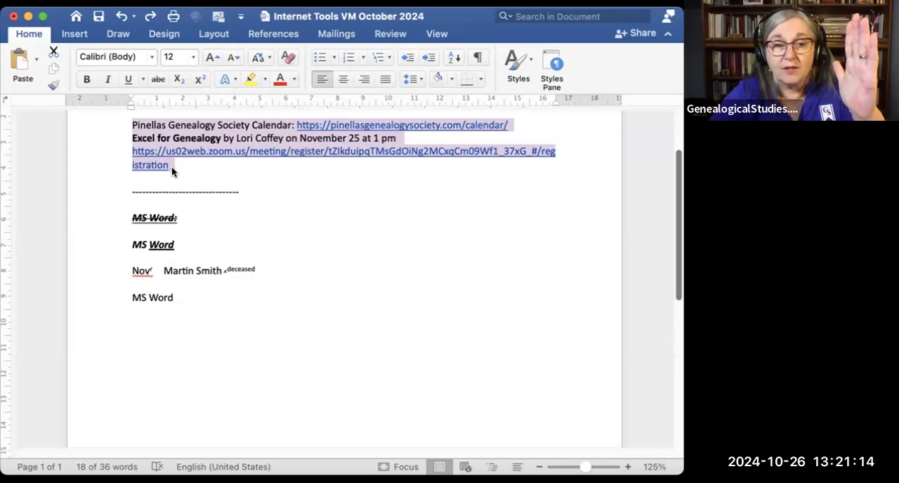
{"action": "left_click", "coordinate": [337, 80]}
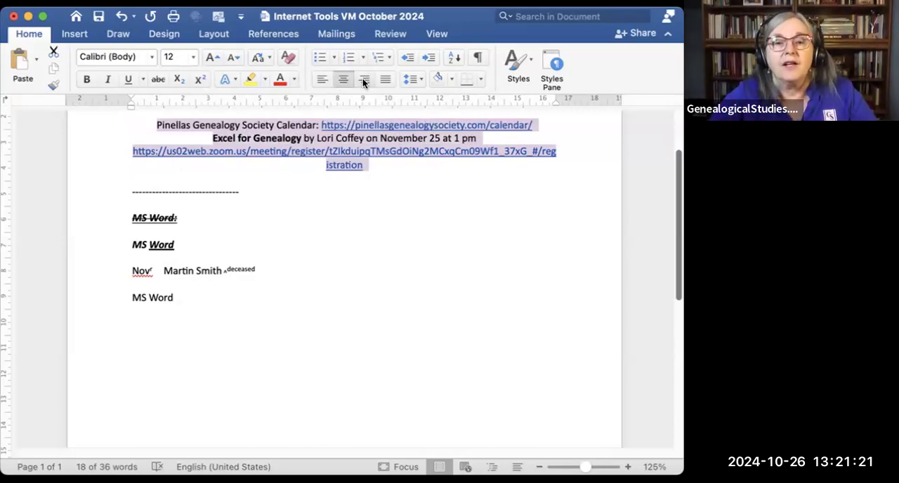
{"action": "left_click", "coordinate": [364, 79]}
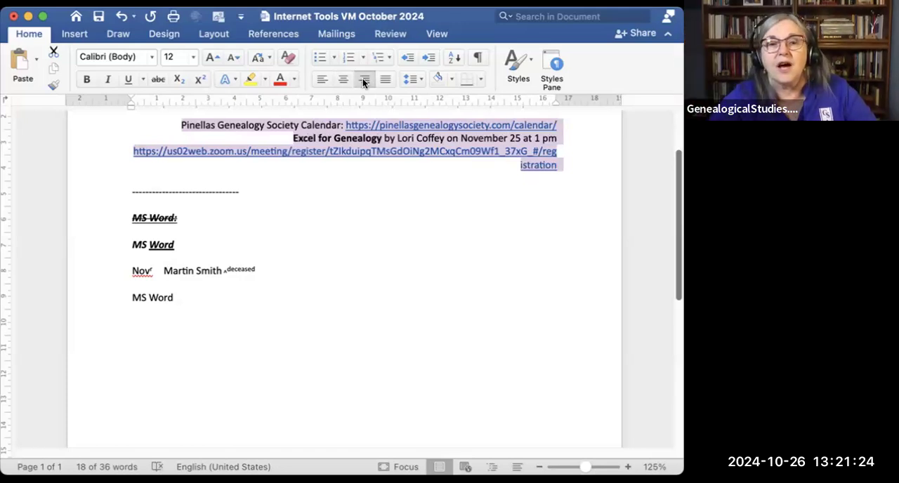
{"action": "left_click", "coordinate": [385, 80]}
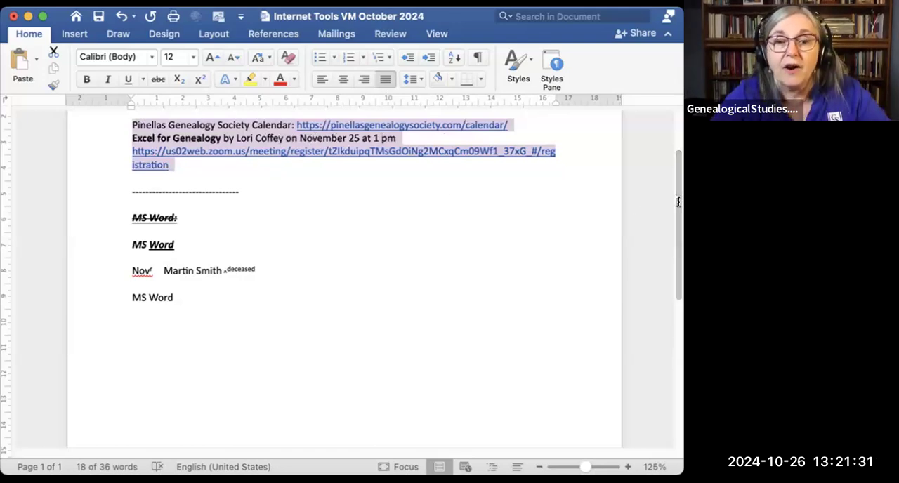
Step: Merge the calendar, "Excel for Genealogy" and registration link lines into the "Upcoming Webinars:" paragraph and justify it
{"action": "scroll", "coordinate": [679, 202], "scroll_direction": "up", "scroll_amount": 3}
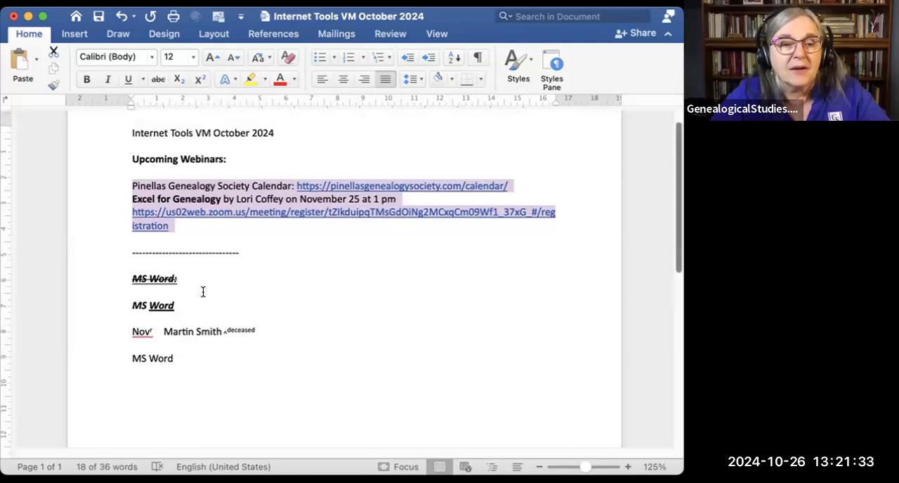
{"action": "left_click", "coordinate": [132, 186]}
{"action": "key", "text": "BackSpace"}
{"action": "key", "text": "BackSpace"}
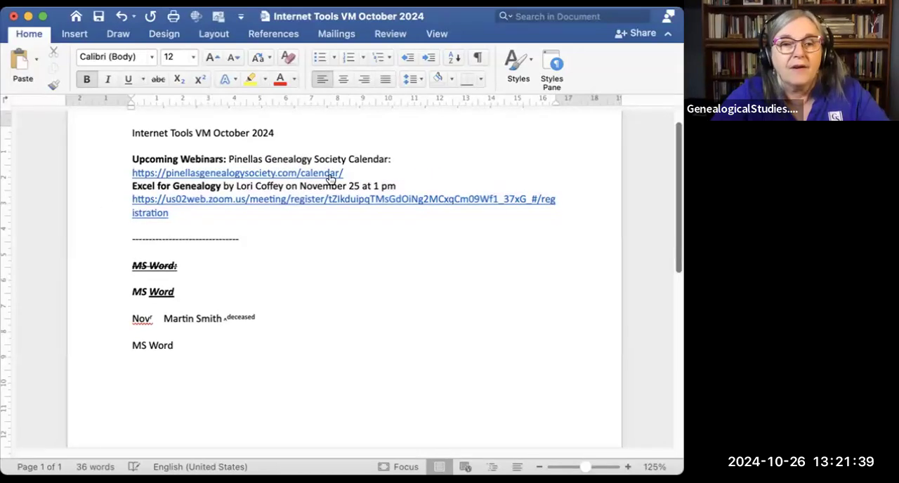
{"action": "left_click", "coordinate": [133, 186]}
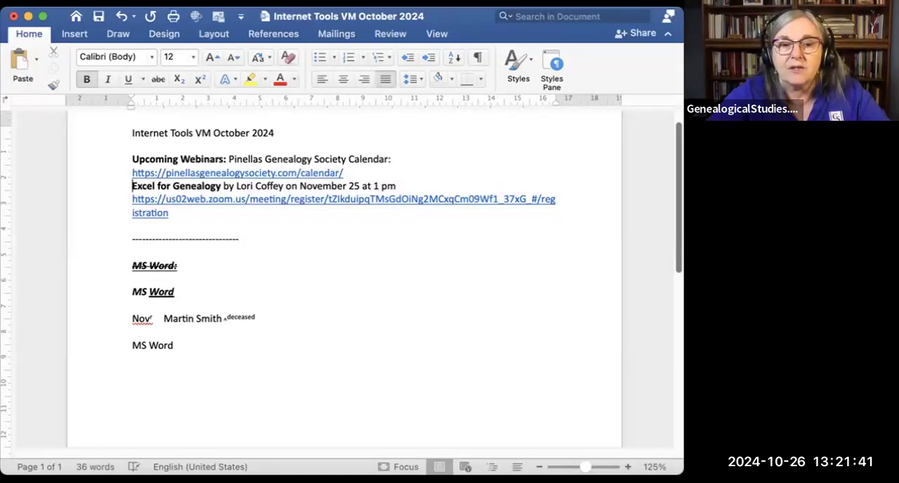
{"action": "key", "text": "BackSpace"}
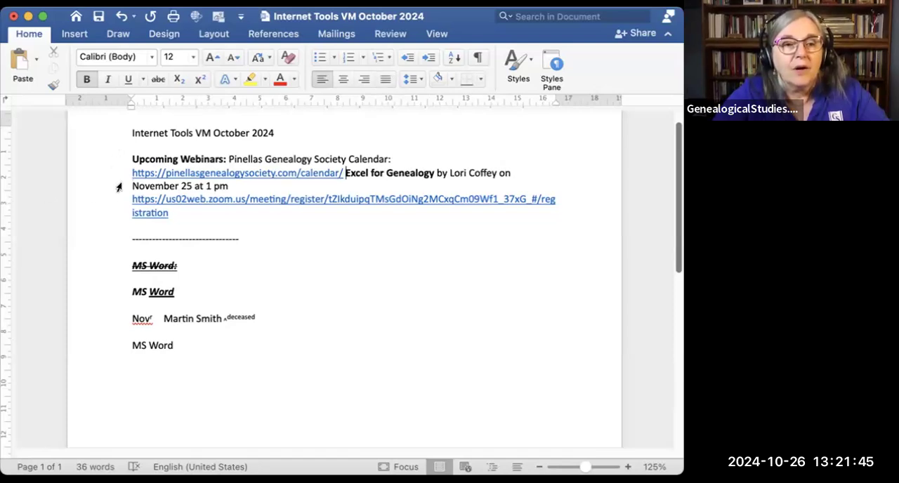
{"action": "left_click", "coordinate": [238, 185]}
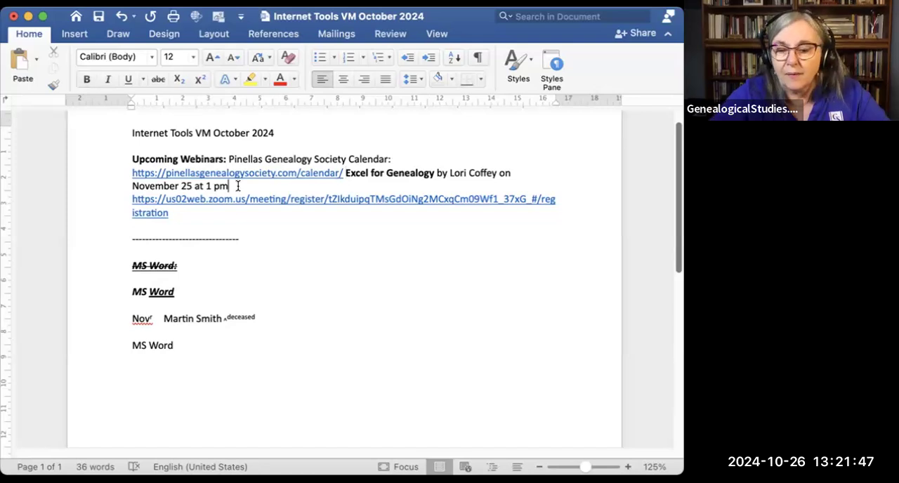
{"action": "key", "text": "Delete"}
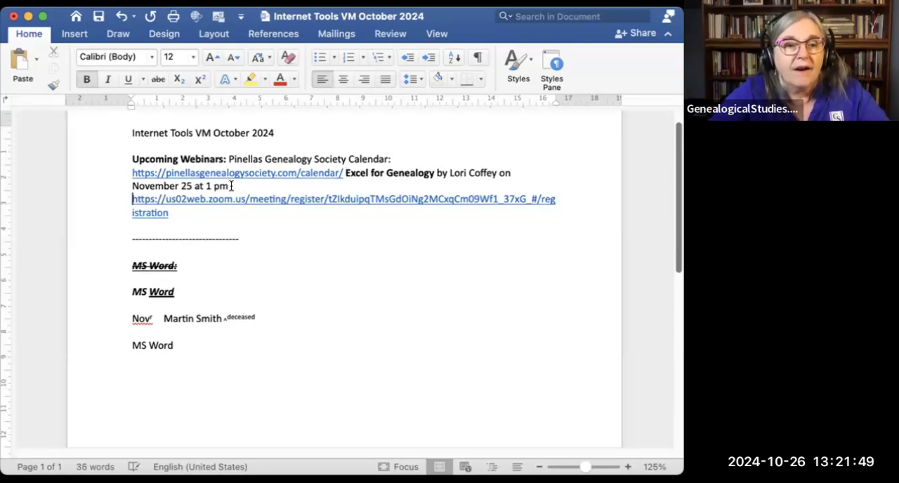
{"action": "left_click_drag", "start_coordinate": [183, 190], "coordinate": [203, 223]}
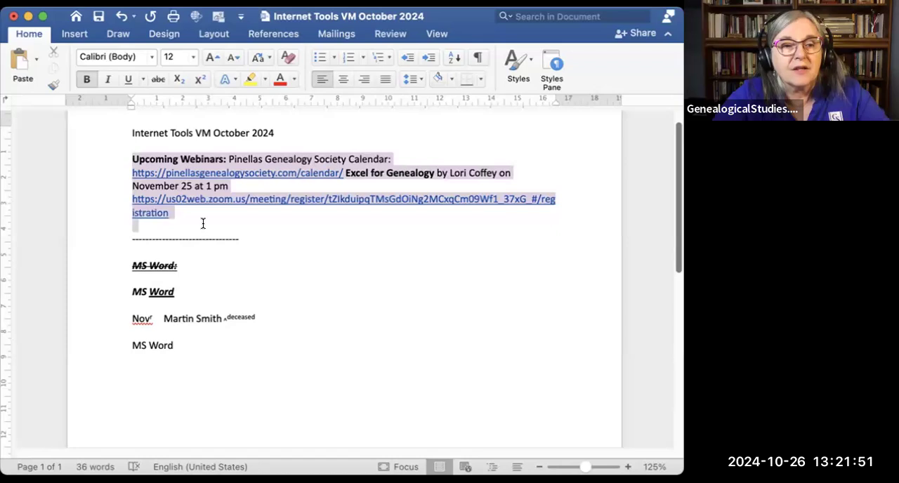
{"action": "left_click", "coordinate": [384, 80]}
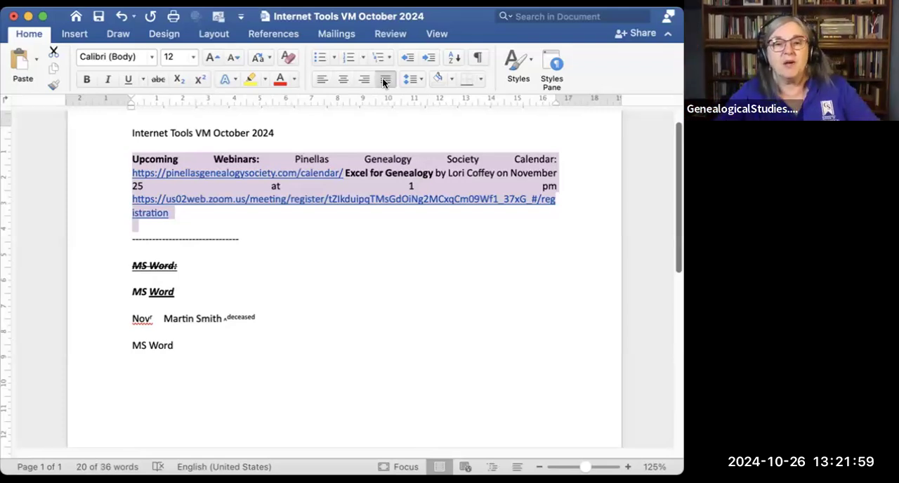
Step: Split the justified paragraph after "Calendar:", before "Excel for Genealogy" and after "1 pm", and left-align the registration link line
{"action": "left_click", "coordinate": [577, 160]}
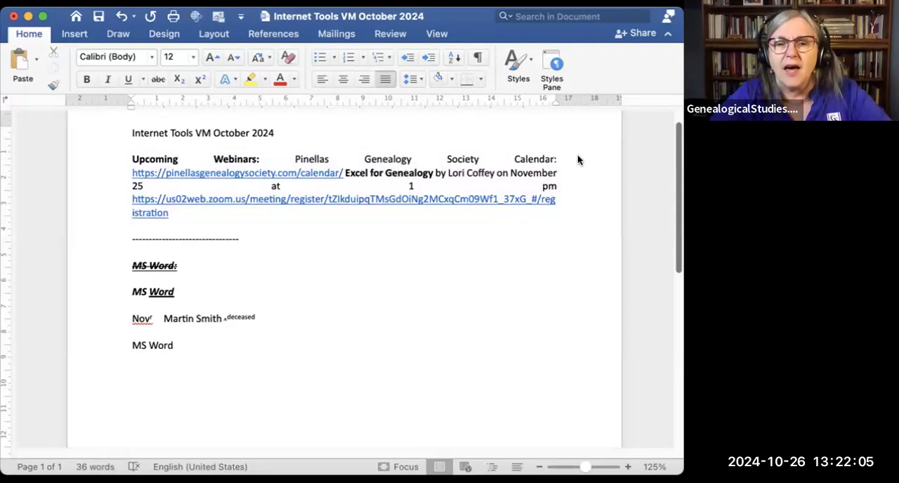
{"action": "key", "text": "Return"}
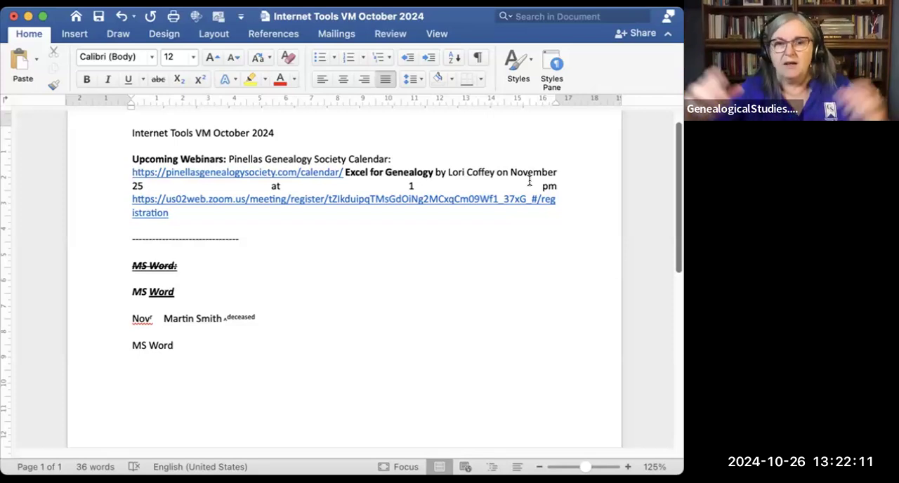
{"action": "left_click", "coordinate": [343, 172]}
{"action": "key", "text": "Return"}
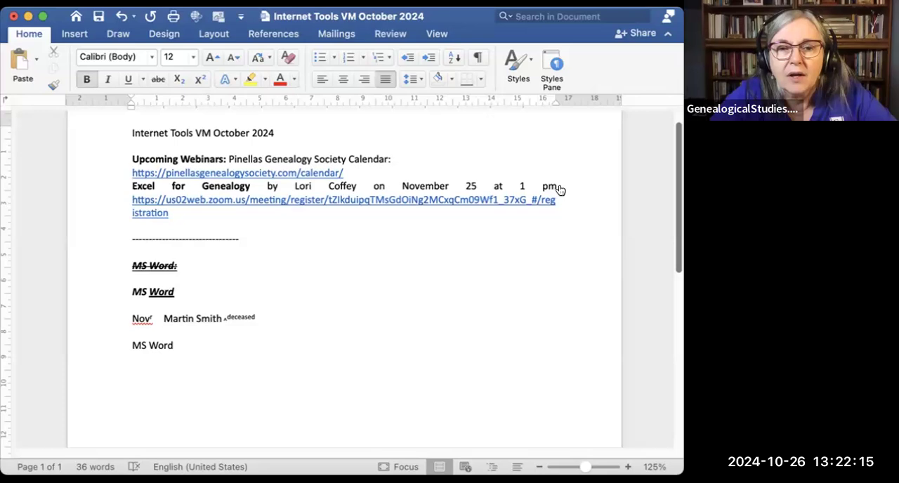
{"action": "key", "text": "Return"}
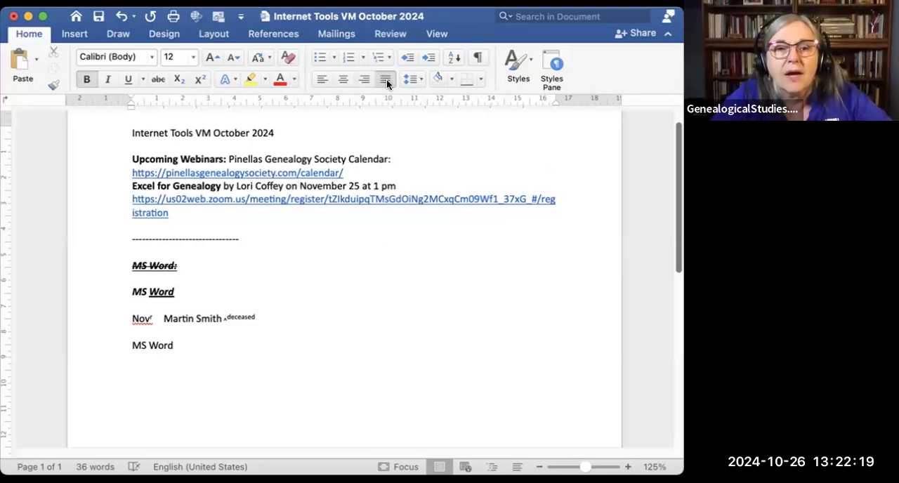
{"action": "left_click", "coordinate": [317, 80]}
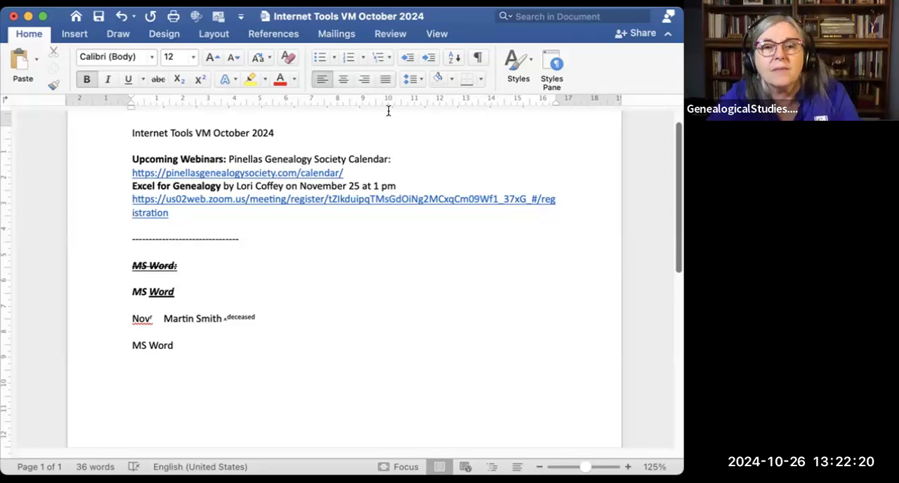
Step: Try 1.5 line spacing on the lines from "Upcoming Webinars:" through the registration link
{"action": "left_click", "coordinate": [416, 80]}
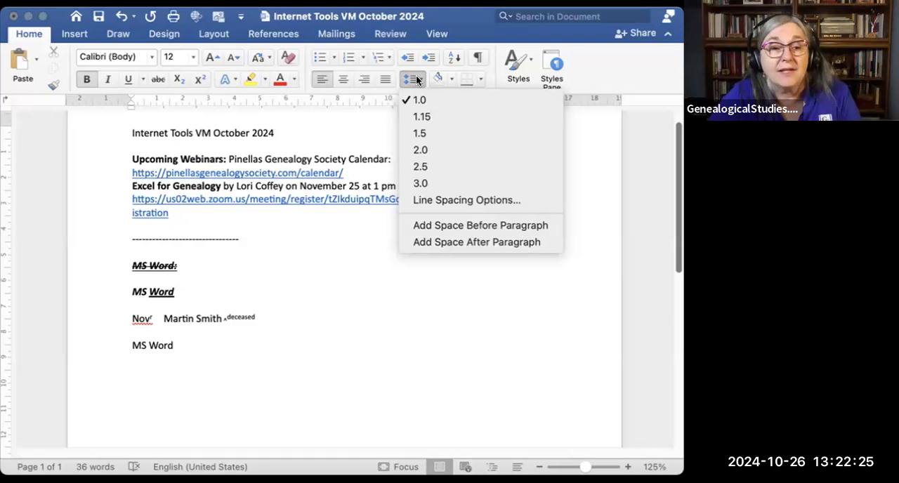
{"action": "left_click", "coordinate": [317, 258]}
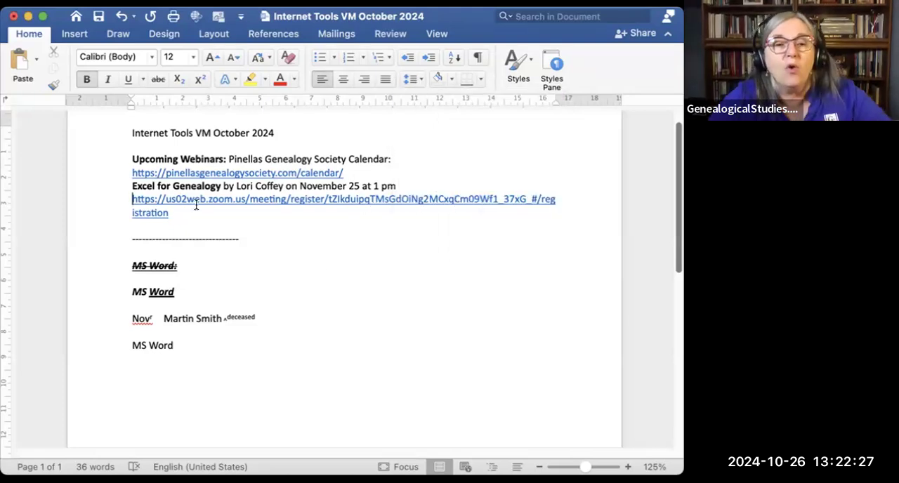
{"action": "left_click_drag", "start_coordinate": [116, 162], "coordinate": [122, 212]}
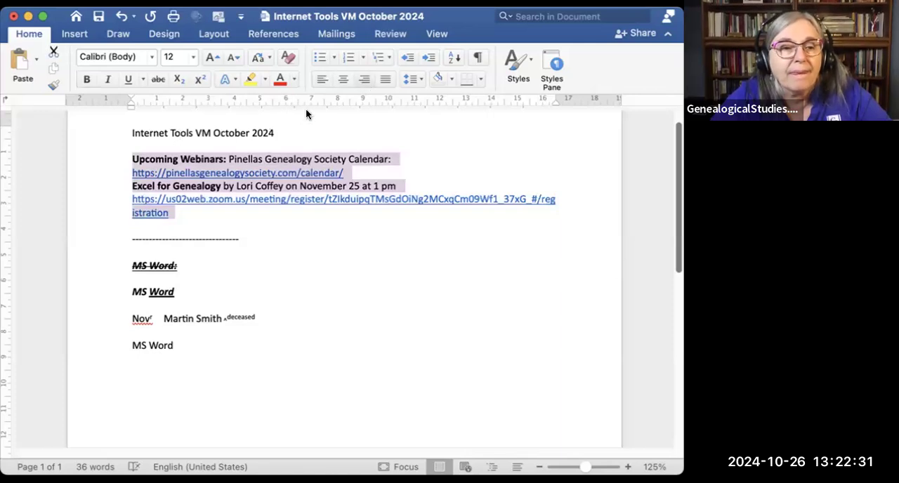
{"action": "left_click", "coordinate": [227, 213]}
{"action": "left_click_drag", "start_coordinate": [163, 200], "coordinate": [124, 154]}
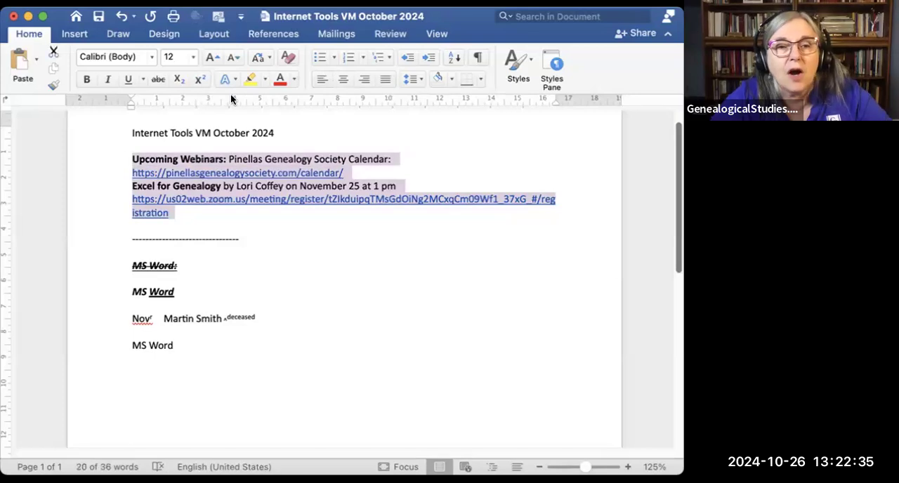
{"action": "left_click", "coordinate": [420, 80]}
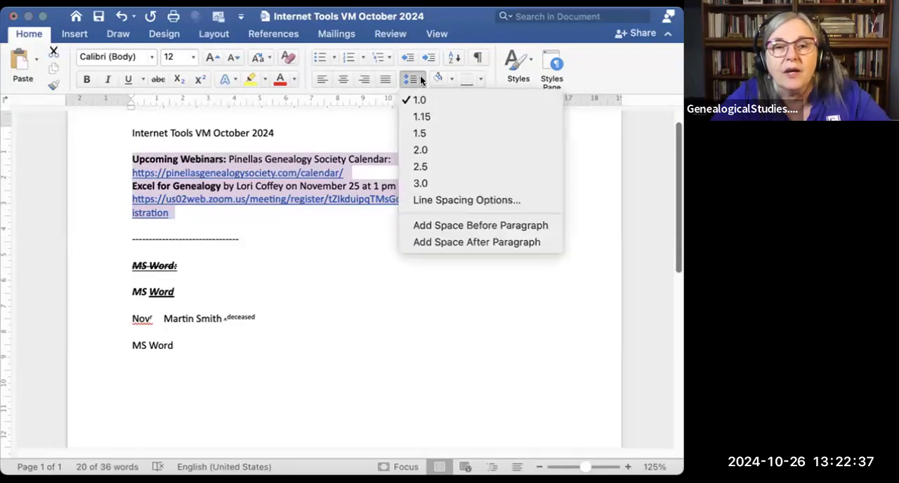
{"action": "left_click", "coordinate": [428, 128]}
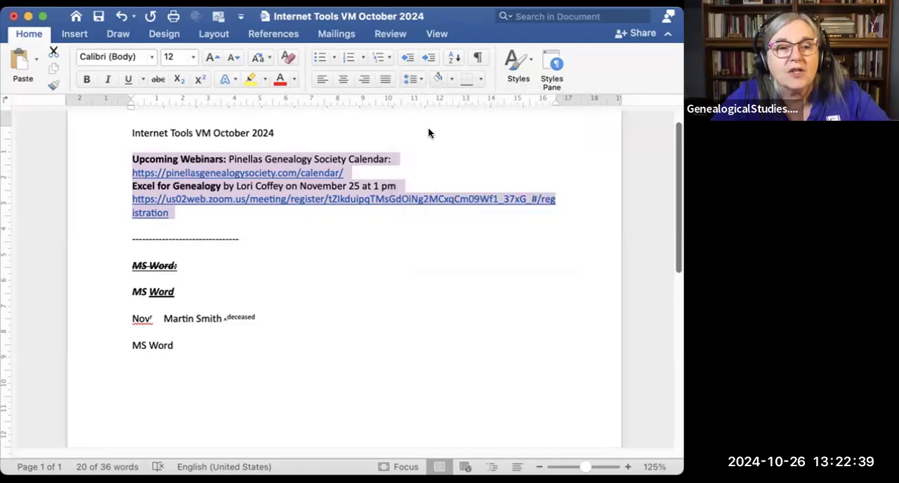
Step: Try 3.0 line spacing on the selected webinar lines, return them to 1.0, and look at the paragraph shading colors
{"action": "left_click", "coordinate": [415, 79]}
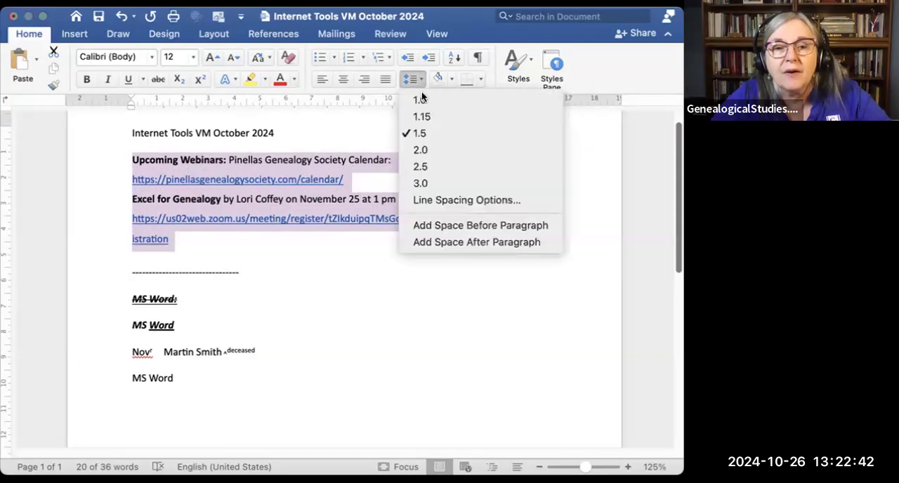
{"action": "left_click", "coordinate": [435, 175]}
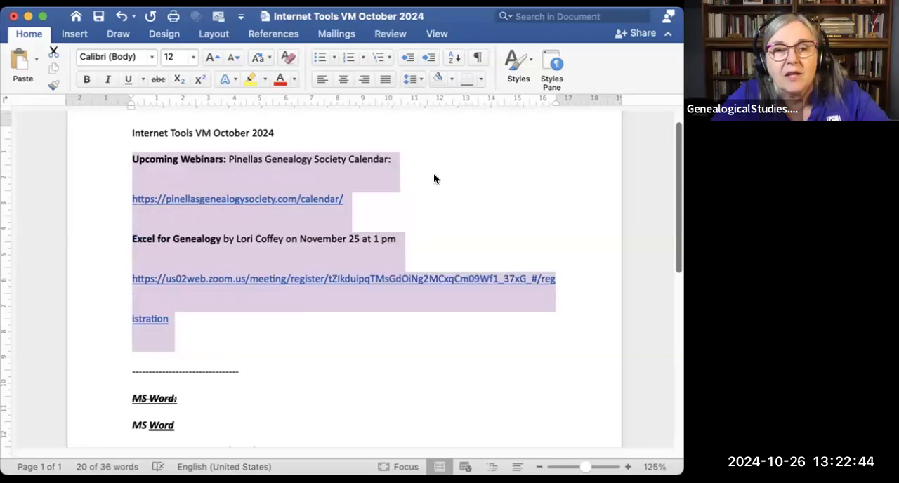
{"action": "left_click", "coordinate": [421, 77]}
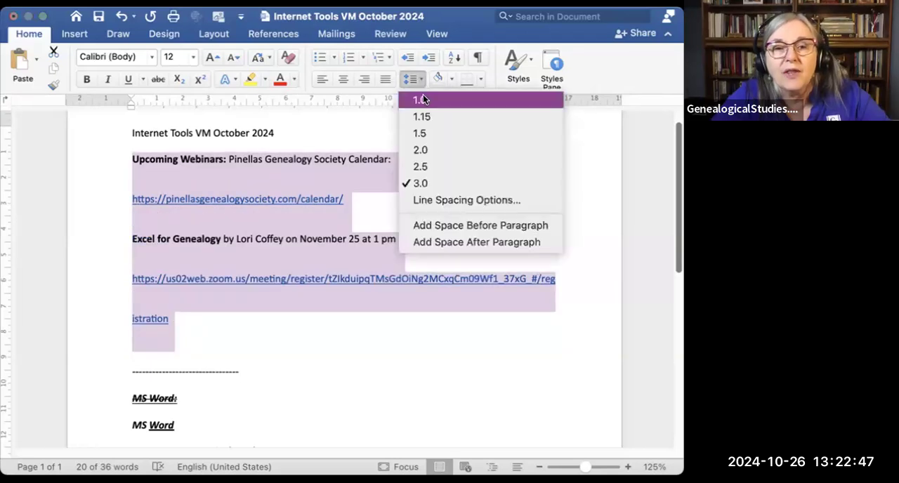
{"action": "left_click", "coordinate": [423, 94]}
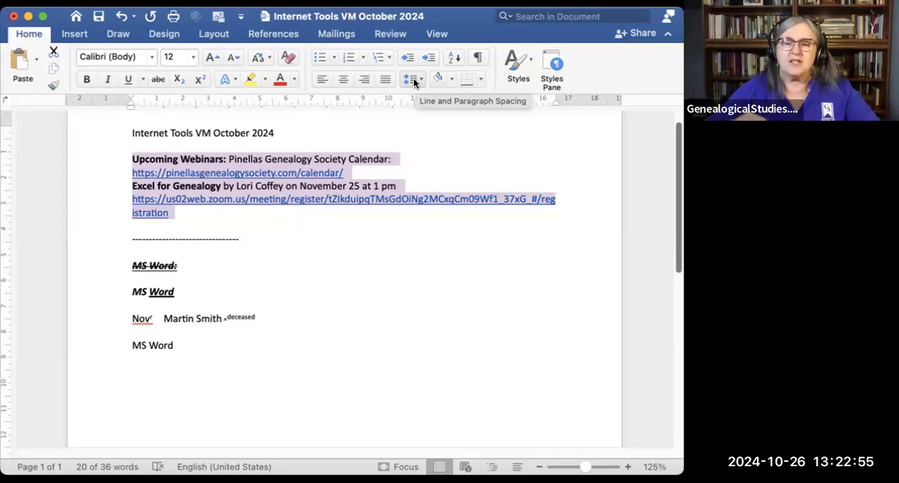
{"action": "left_click", "coordinate": [451, 80]}
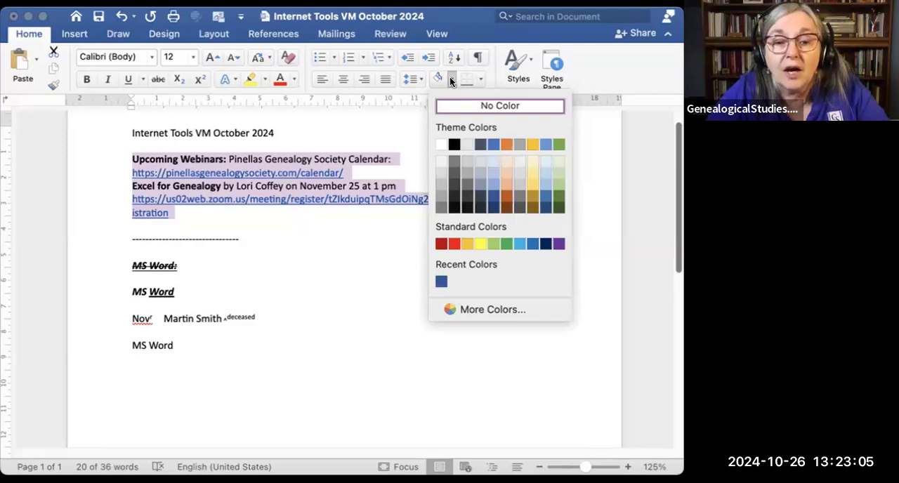
{"action": "left_click", "coordinate": [450, 77]}
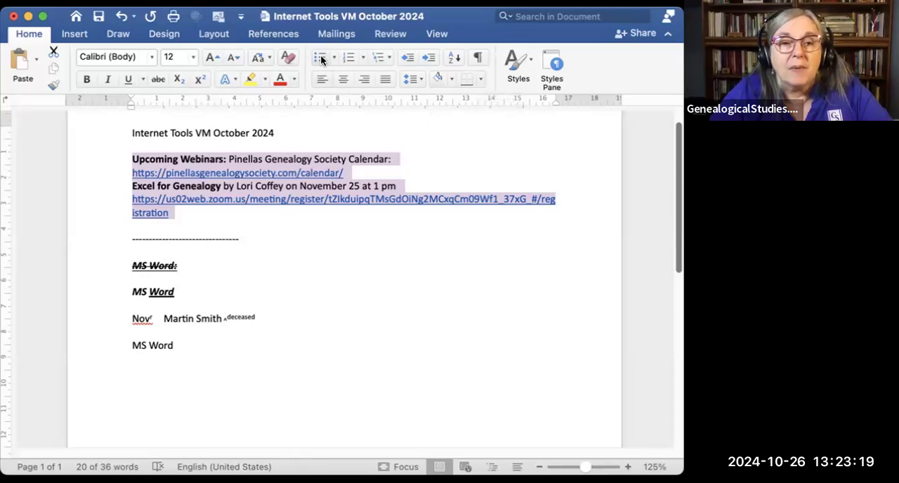
Step: Bullet the lines from the struck-through "MS Word:" to the last "MS Word", trying solid round, hollow circle and square bullets
{"action": "left_click_drag", "start_coordinate": [126, 263], "coordinate": [183, 354]}
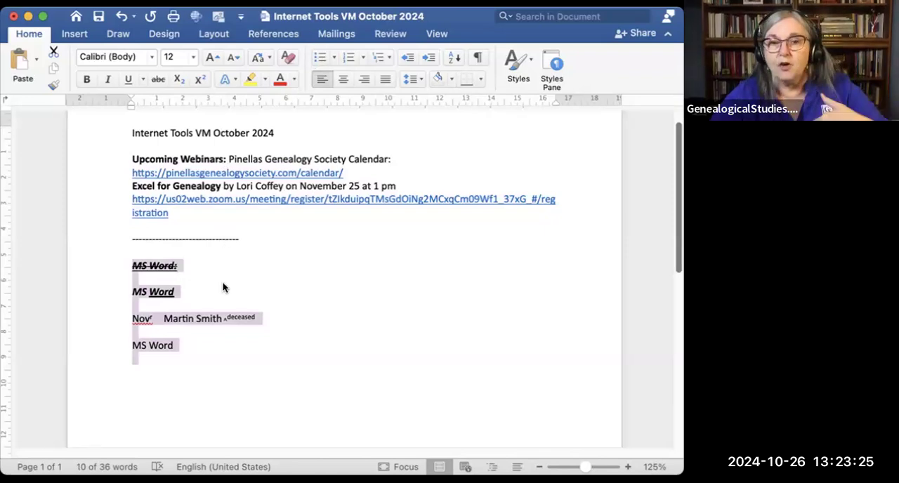
{"action": "left_click", "coordinate": [320, 58]}
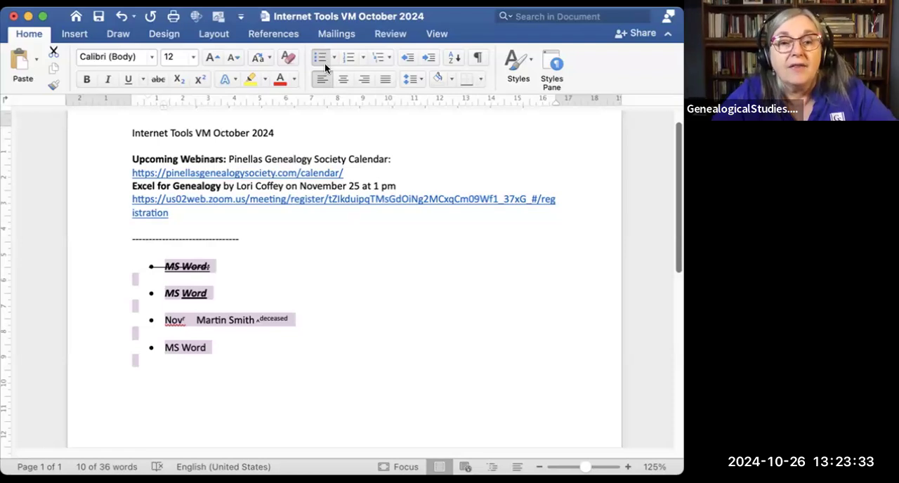
{"action": "left_click", "coordinate": [332, 58]}
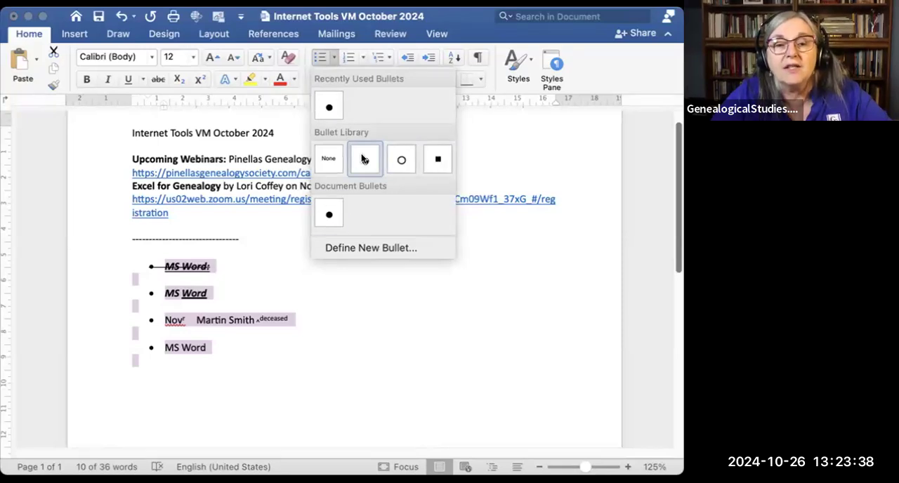
{"action": "left_click", "coordinate": [400, 162]}
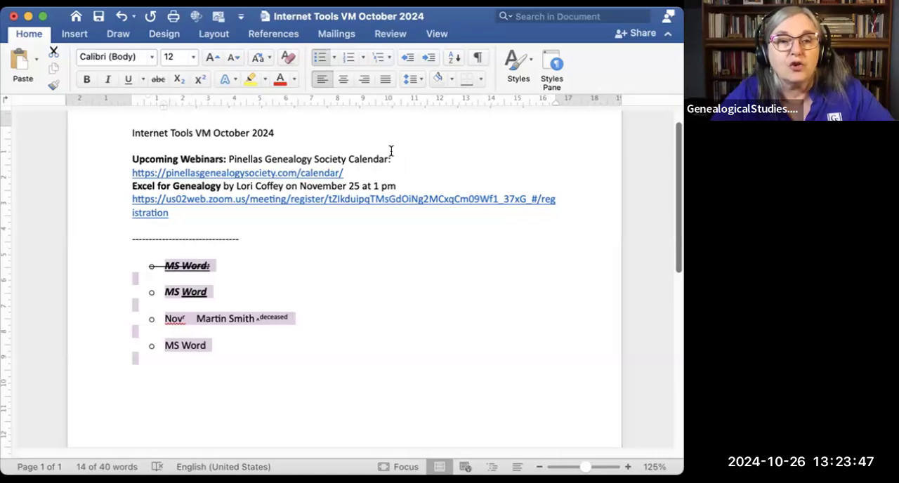
{"action": "left_click", "coordinate": [333, 56]}
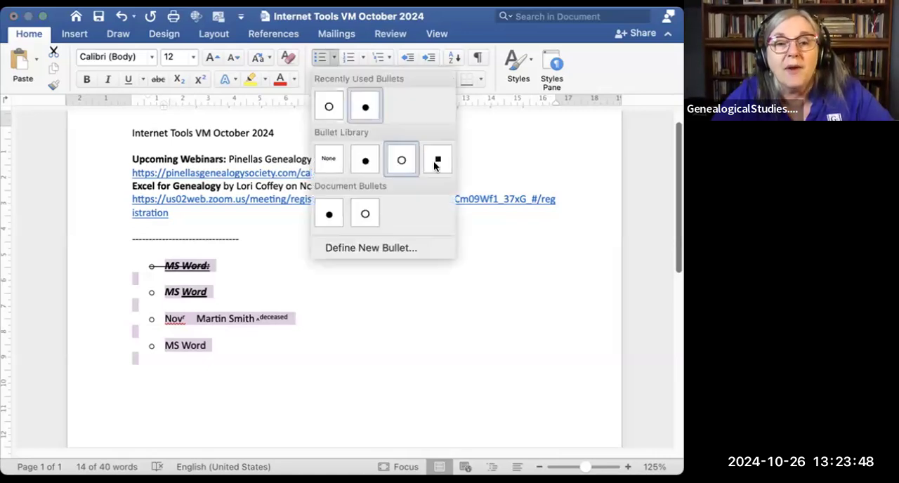
{"action": "left_click", "coordinate": [438, 159]}
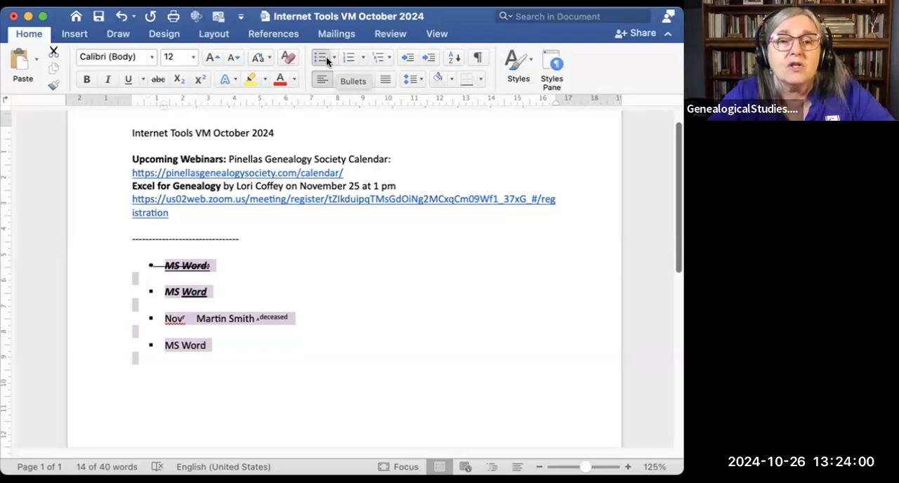
Step: Turn the bullets on the selected lines off and on again, and change them to solid round bullets
{"action": "left_click", "coordinate": [321, 57]}
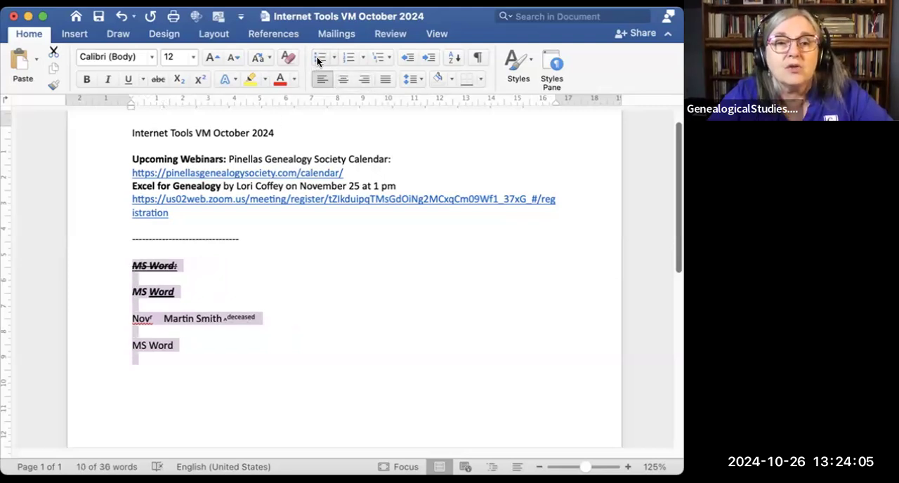
{"action": "left_click", "coordinate": [321, 56]}
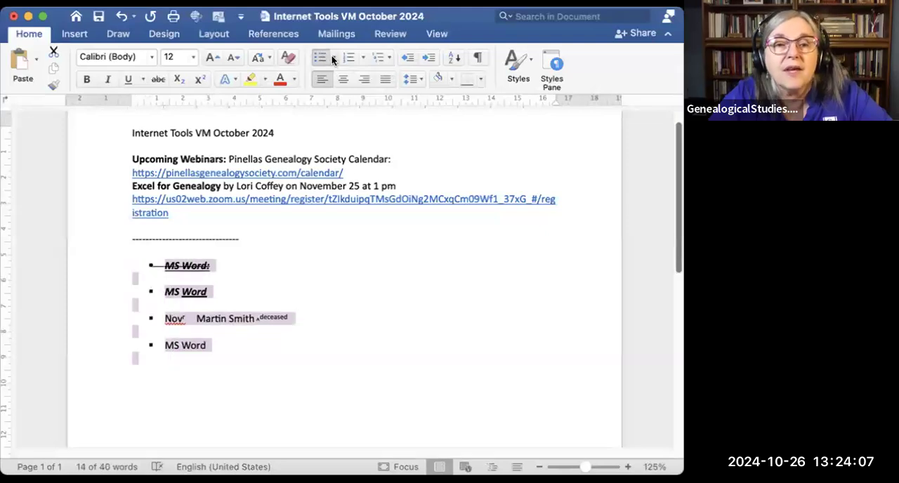
{"action": "left_click", "coordinate": [332, 57]}
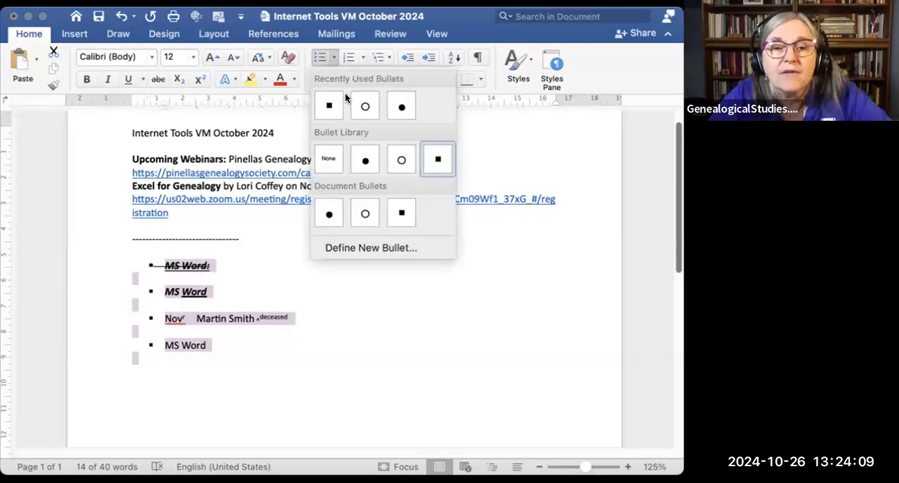
{"action": "left_click", "coordinate": [364, 160]}
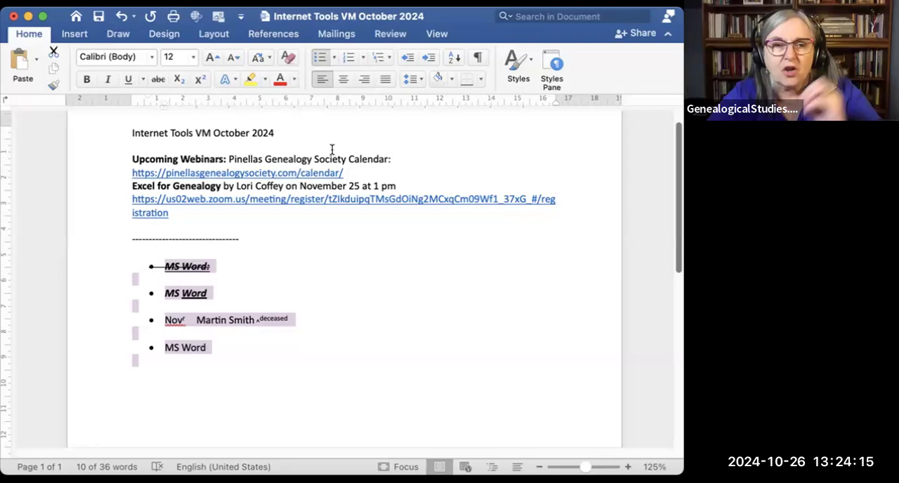
Step: Convert the selected list to numbering, try the I. II. III. format, and set it to the 1. 2. 3. format
{"action": "left_click", "coordinate": [350, 56]}
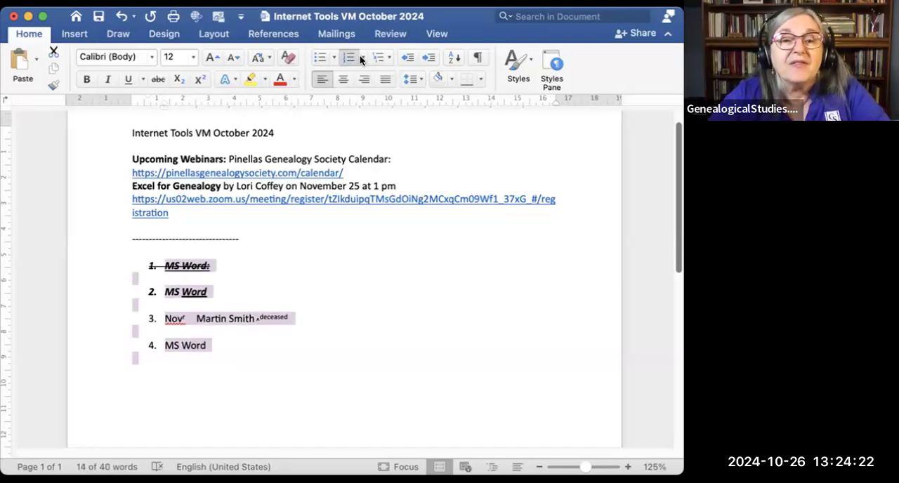
{"action": "left_click", "coordinate": [361, 56]}
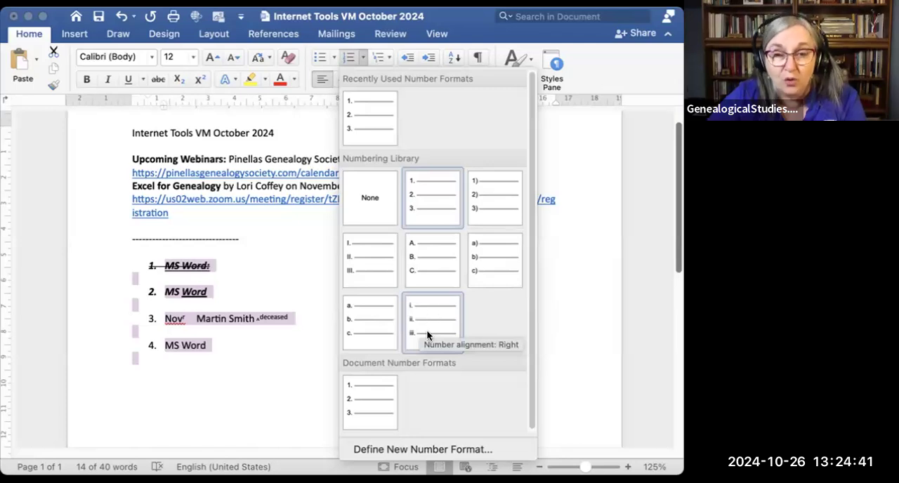
{"action": "left_click", "coordinate": [376, 256]}
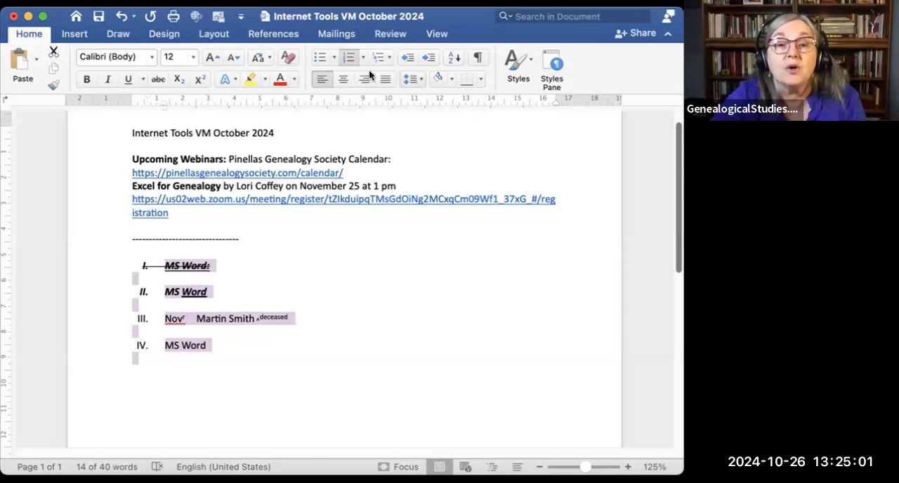
{"action": "left_click", "coordinate": [388, 54]}
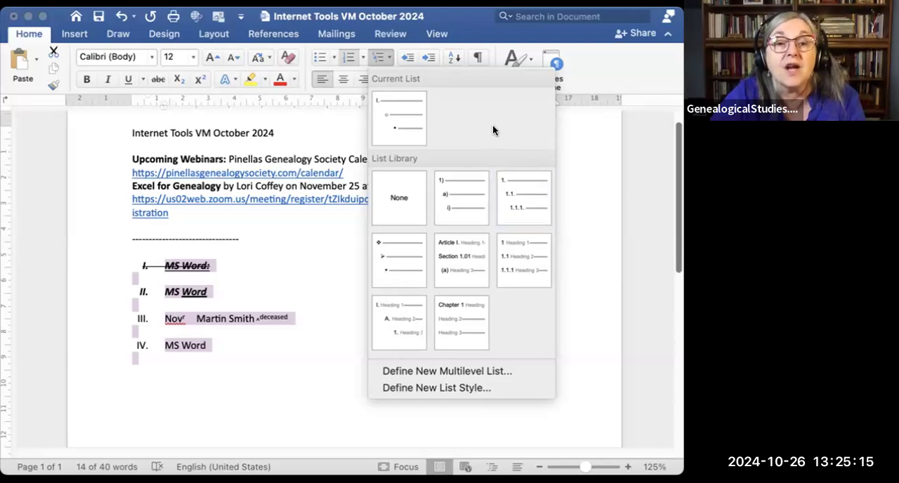
{"action": "left_click", "coordinate": [360, 51]}
{"action": "left_click", "coordinate": [360, 52]}
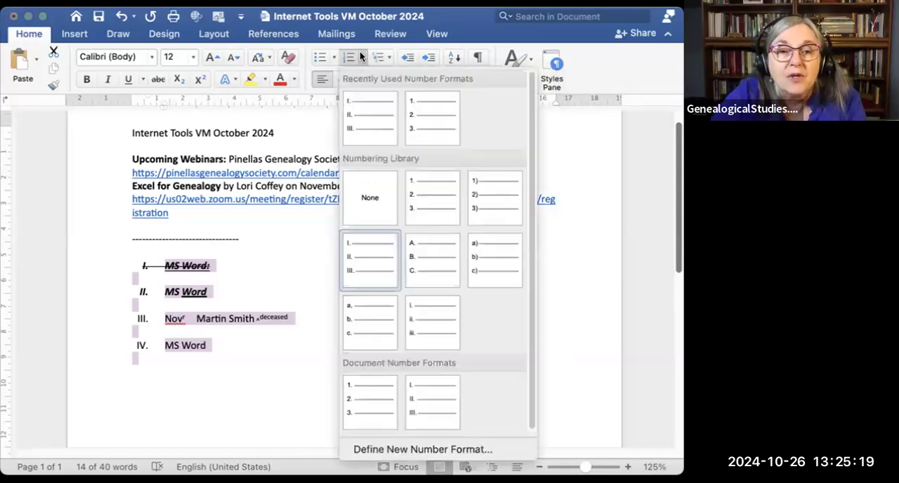
{"action": "left_click", "coordinate": [425, 114]}
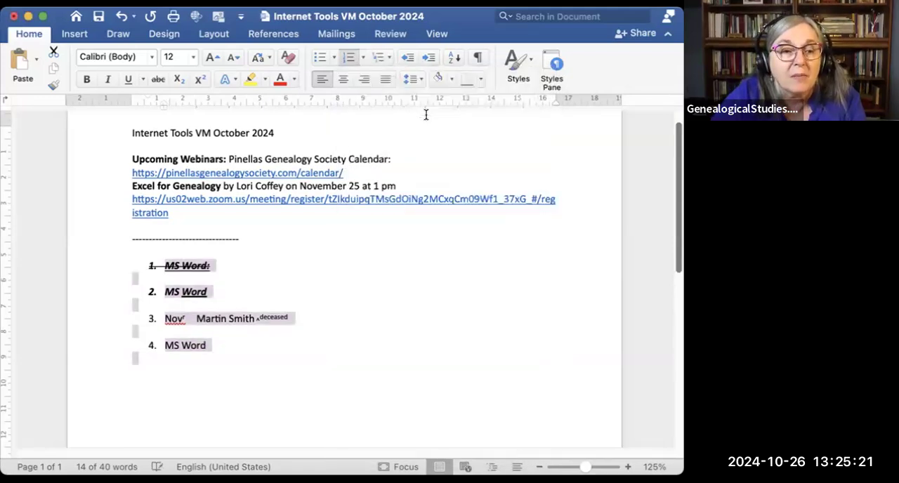
Step: View the multilevel list formats and demote the third list item, starting with "Nov", to a sub-item
{"action": "left_click", "coordinate": [389, 54]}
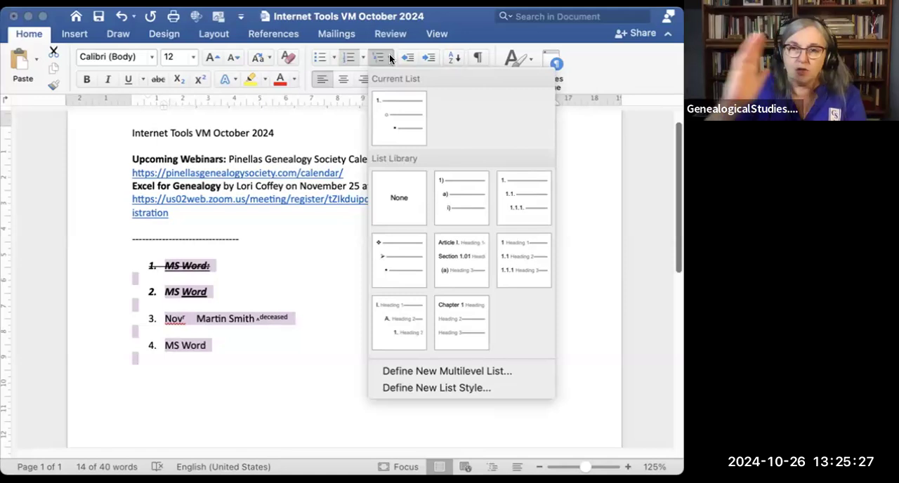
{"action": "left_click", "coordinate": [190, 316]}
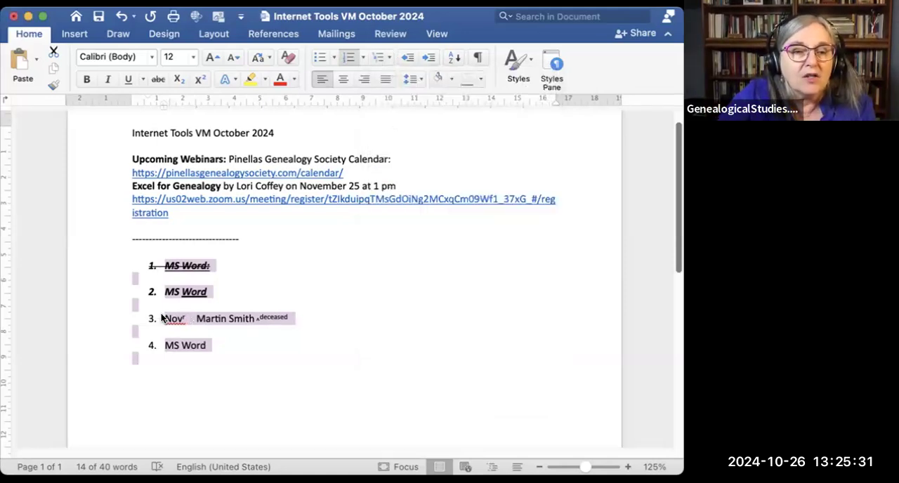
{"action": "left_click", "coordinate": [163, 319]}
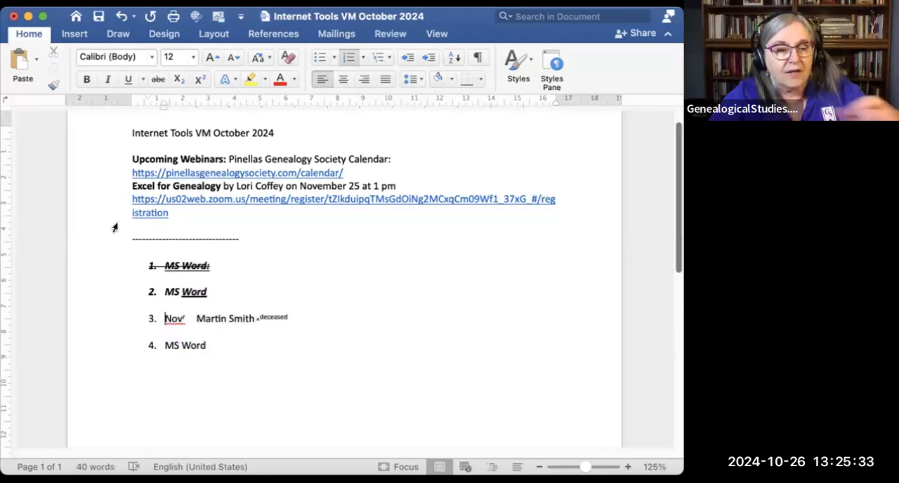
{"action": "key", "text": "Tab"}
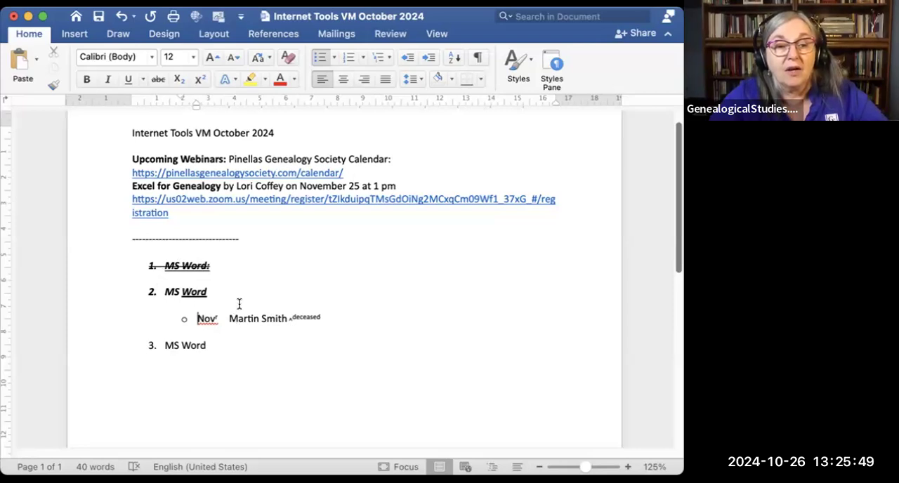
Step: Add the list item "Ncncnc" after the last "MS Word" item and start another empty numbered item below it
{"action": "left_click", "coordinate": [208, 343]}
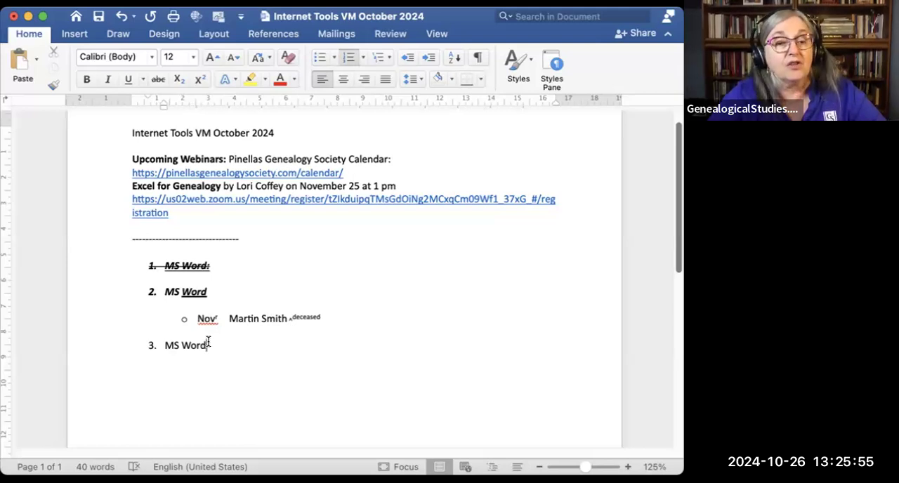
{"action": "key", "text": "Return"}
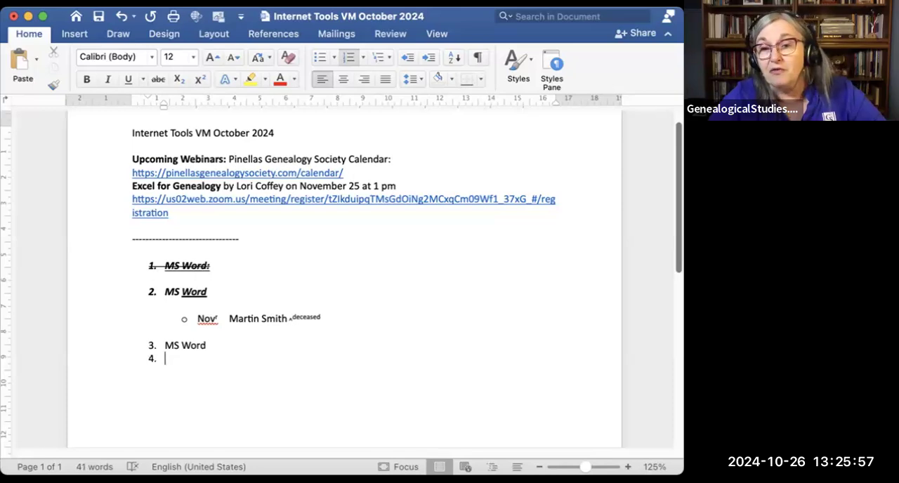
{"action": "type", "text": "ncncnc"}
{"action": "key", "text": "Return"}
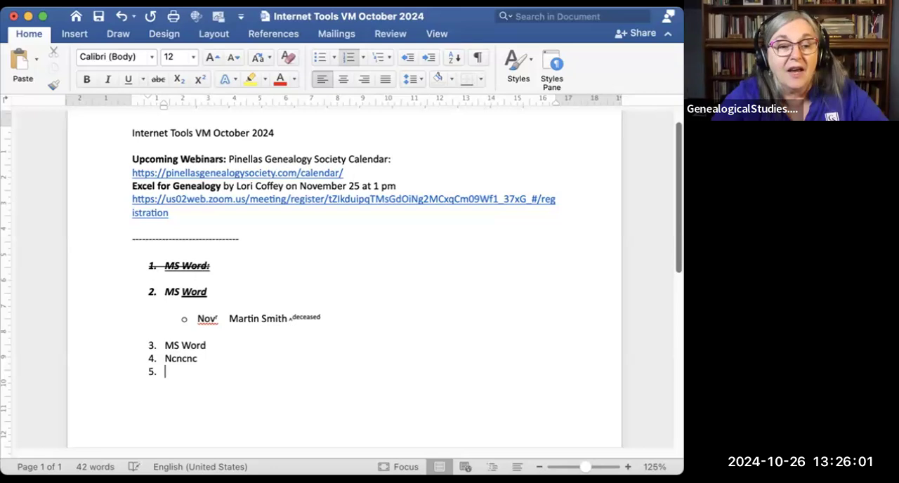
Step: Add the numbered list item "Mcmc", end the list, and enter "mcmccm" as plain text below it
{"action": "type", "text": "mcmc"}
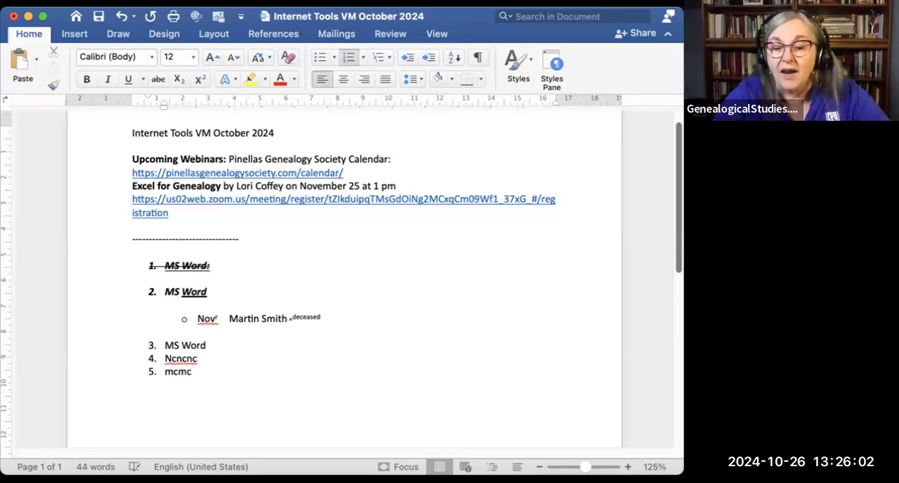
{"action": "key", "text": "Return"}
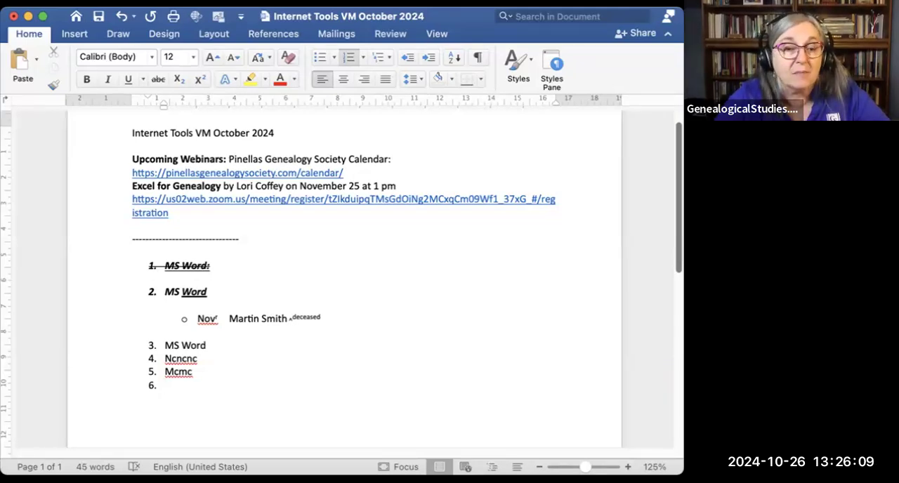
{"action": "key", "text": "BackSpace"}
{"action": "key", "text": "BackSpace"}
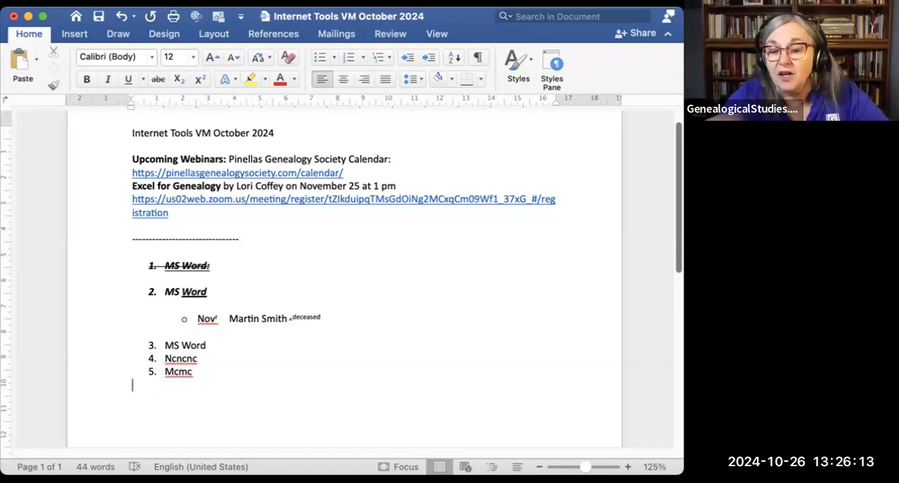
{"action": "type", "text": "mcmccm"}
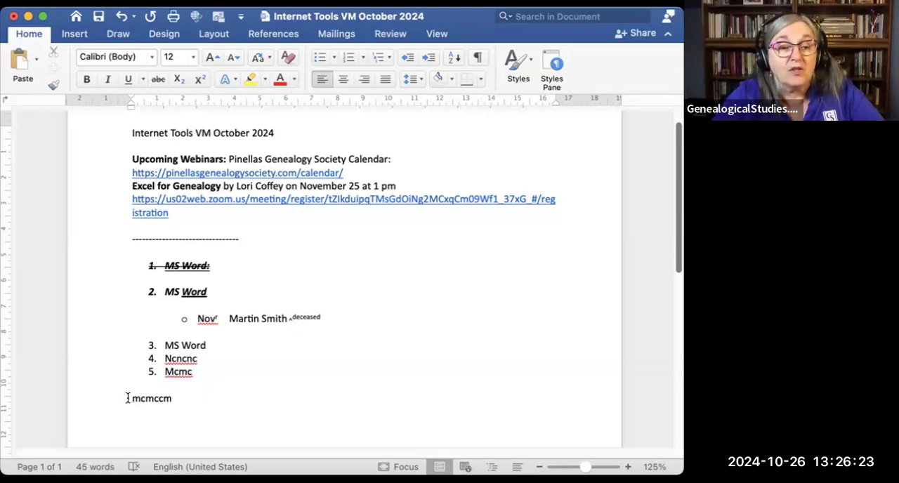
Step: Apply numbering to the "mcmccm" line and set it to the a) b) c) format
{"action": "double_click", "coordinate": [156, 399]}
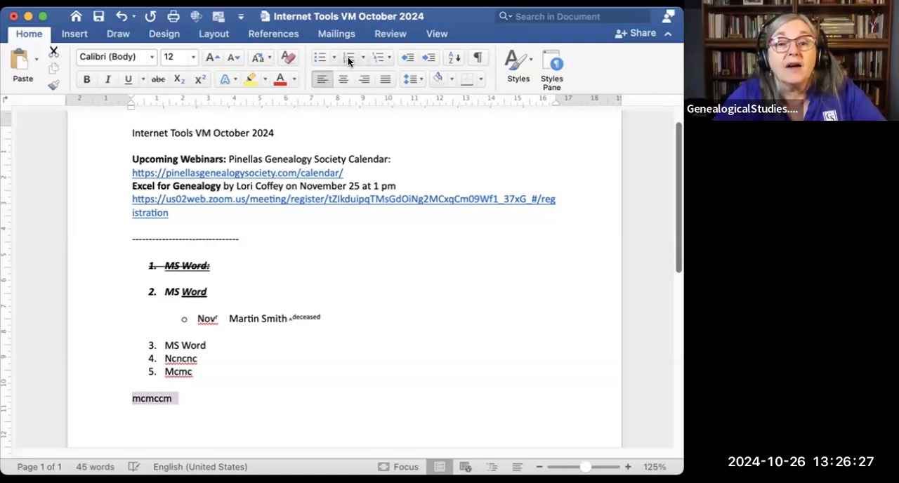
{"action": "left_click", "coordinate": [348, 57]}
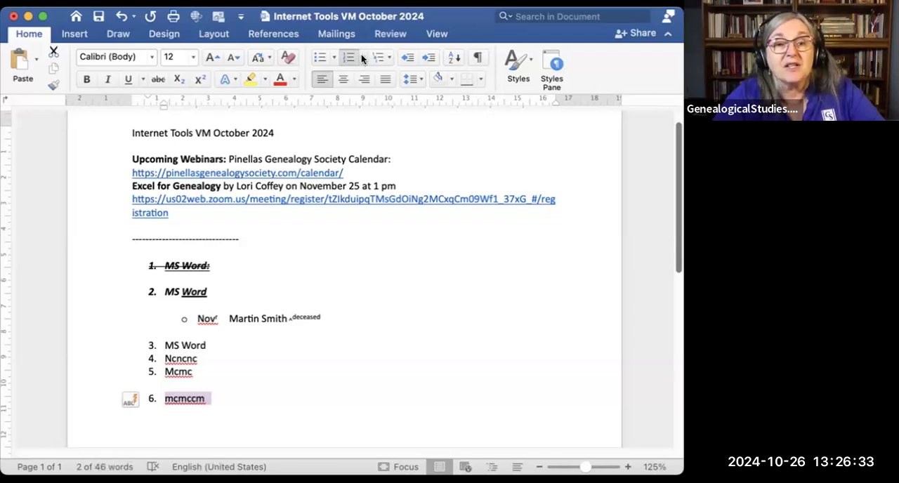
{"action": "left_click", "coordinate": [361, 58]}
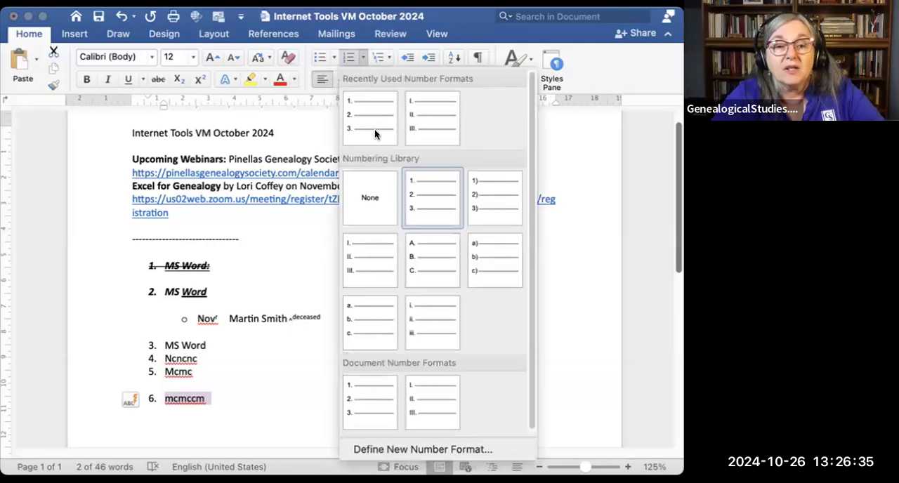
{"action": "left_click", "coordinate": [481, 245]}
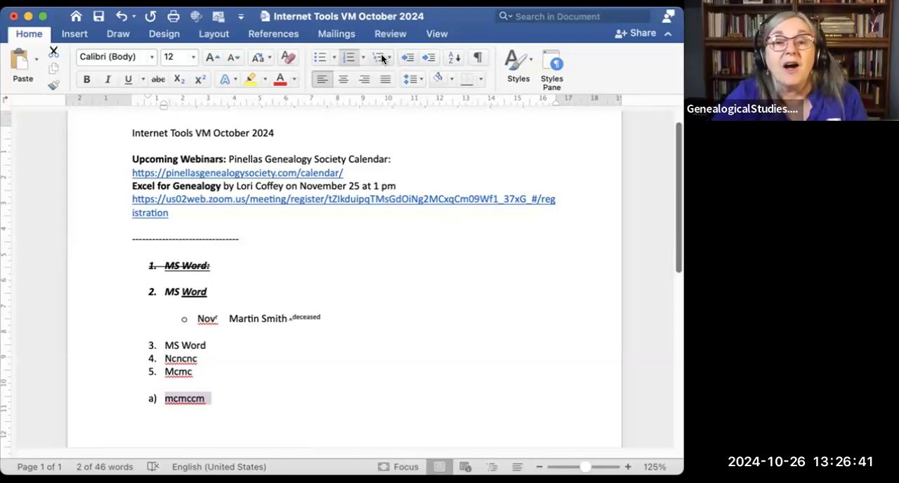
Step: Add three "Mm" items to the lettered list below "Mcmccm" and start an empty item after them
{"action": "left_click", "coordinate": [231, 397]}
{"action": "key", "text": "Return"}
{"action": "key", "text": "Return"}
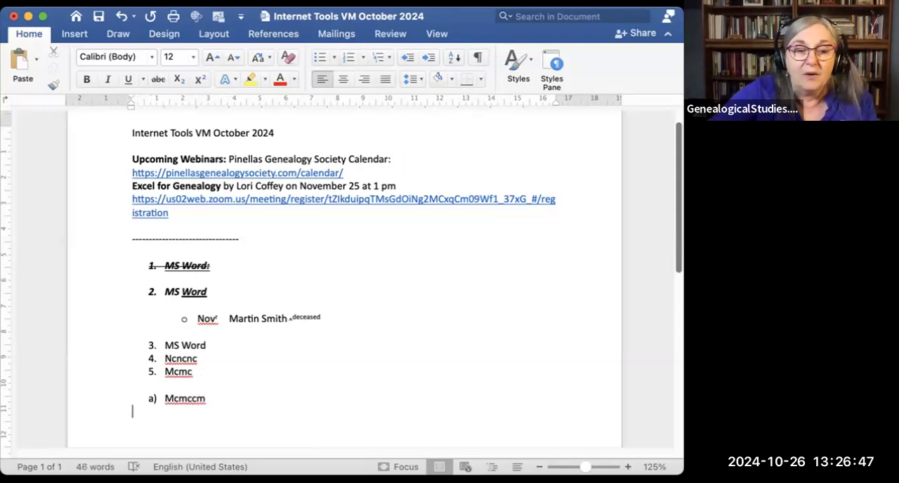
{"action": "key", "text": "BackSpace"}
{"action": "key", "text": "Return"}
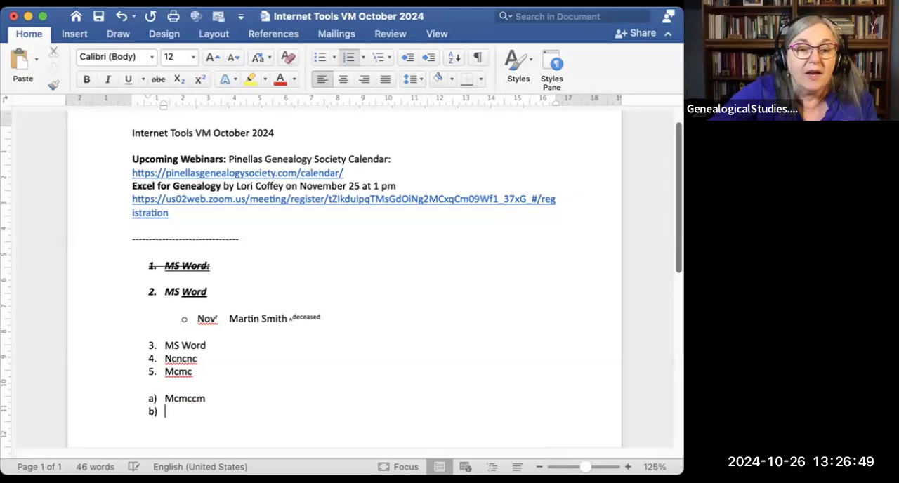
{"action": "type", "text": "mm"}
{"action": "key", "text": "Return"}
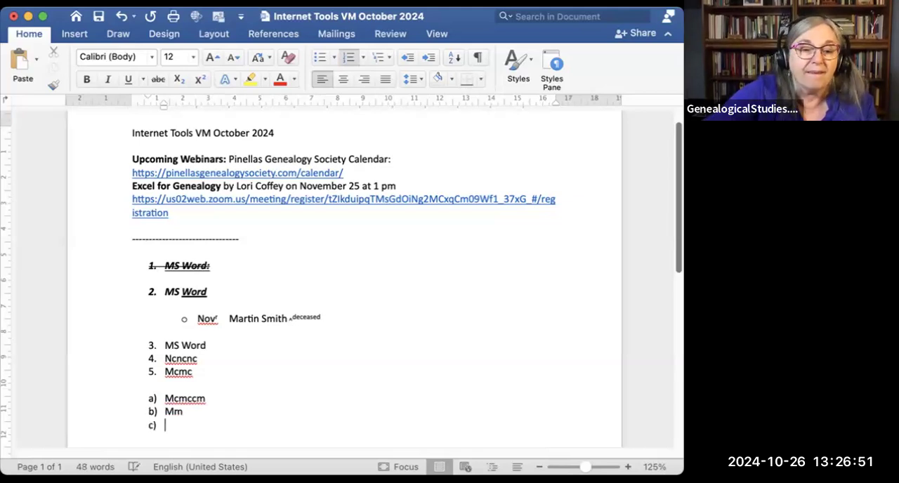
{"action": "type", "text": "mm"}
{"action": "key", "text": "Return"}
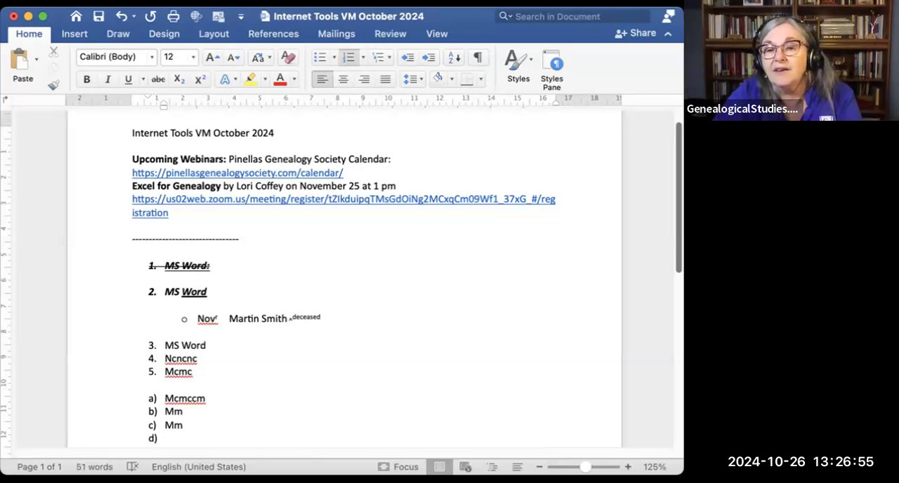
{"action": "type", "text": "mm"}
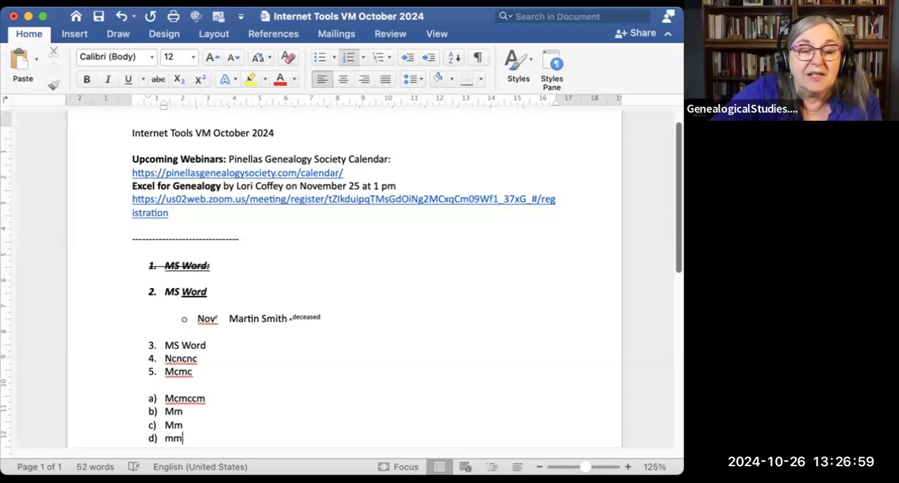
{"action": "key", "text": "Return"}
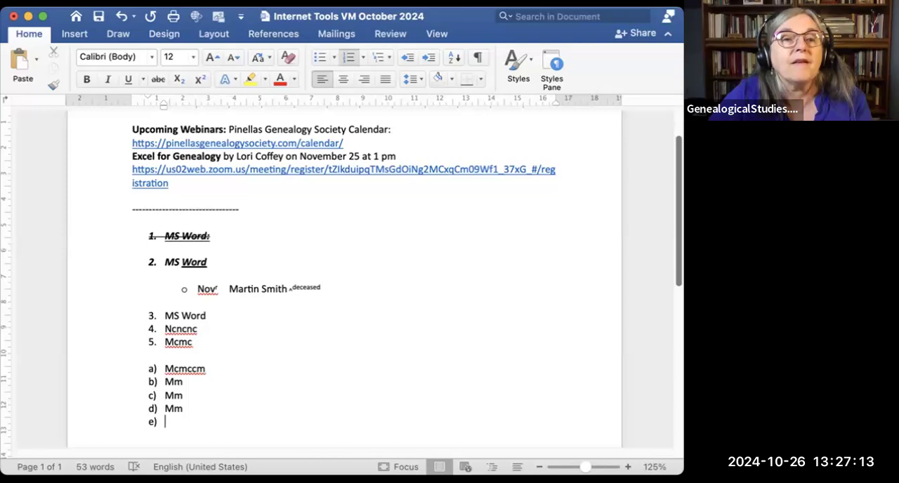
{"action": "left_click", "coordinate": [199, 3]}
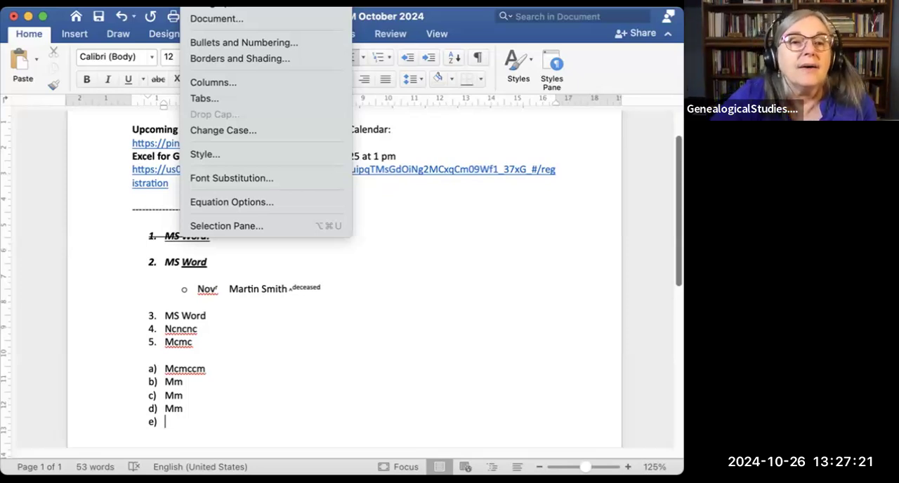
{"action": "left_click", "coordinate": [470, 130]}
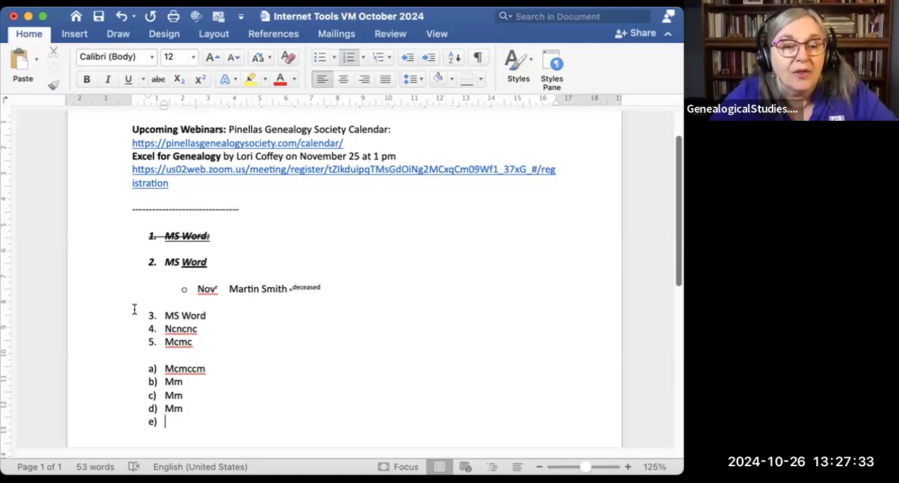
Step: Switch the numbered items "MS Word", "Ncncnc" and "Mcmc" to bullets, and set their bullet style to None
{"action": "left_click_drag", "start_coordinate": [164, 315], "coordinate": [200, 344]}
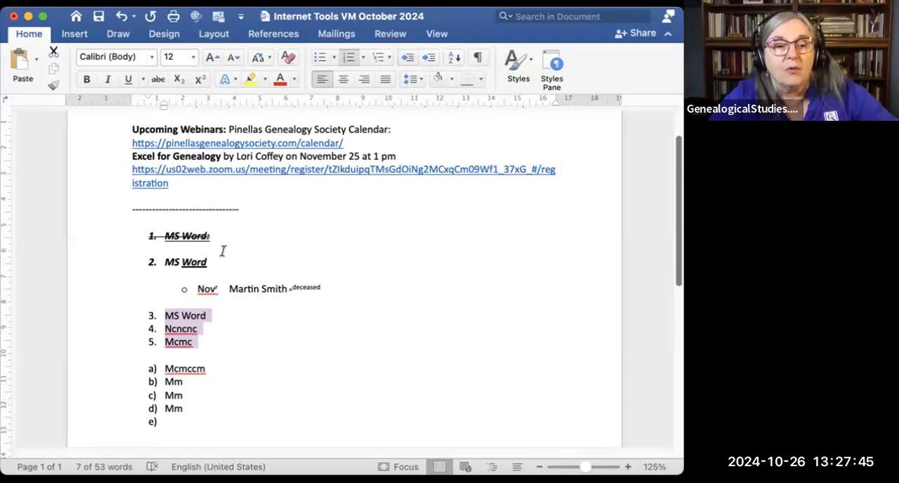
{"action": "left_click", "coordinate": [319, 57]}
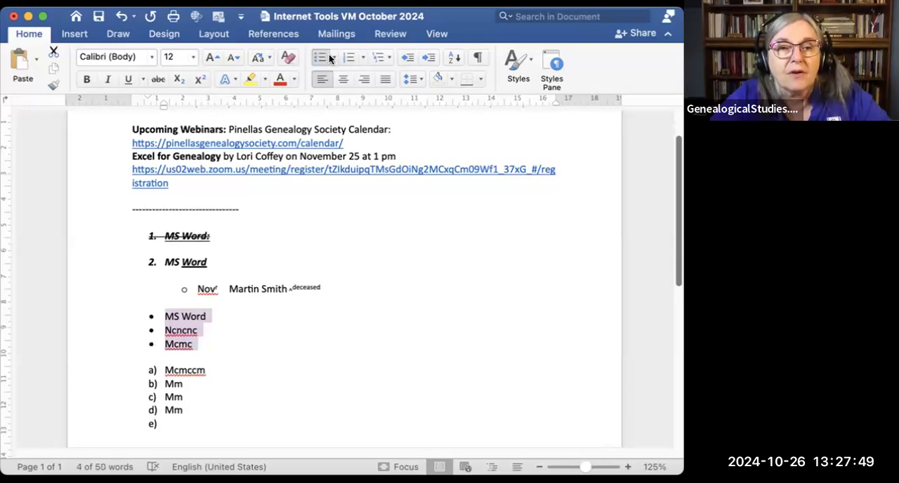
{"action": "left_click", "coordinate": [329, 54]}
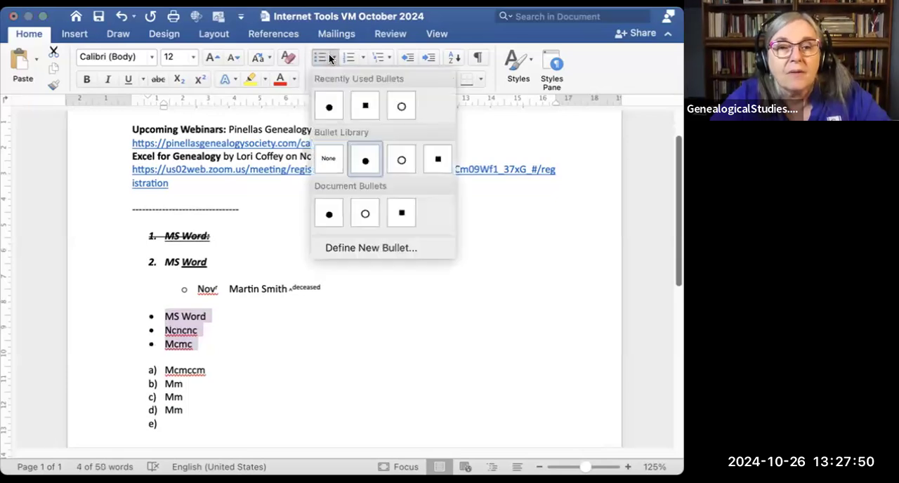
{"action": "left_click", "coordinate": [328, 158]}
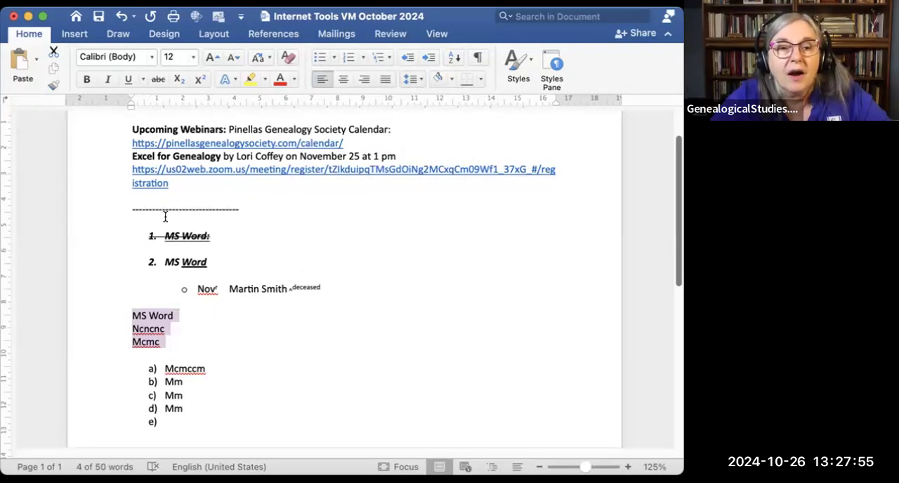
Step: Increase the indent of the selected "MS Word", "Ncncnc" and "Mcmc" lines by three levels
{"action": "left_click", "coordinate": [426, 60]}
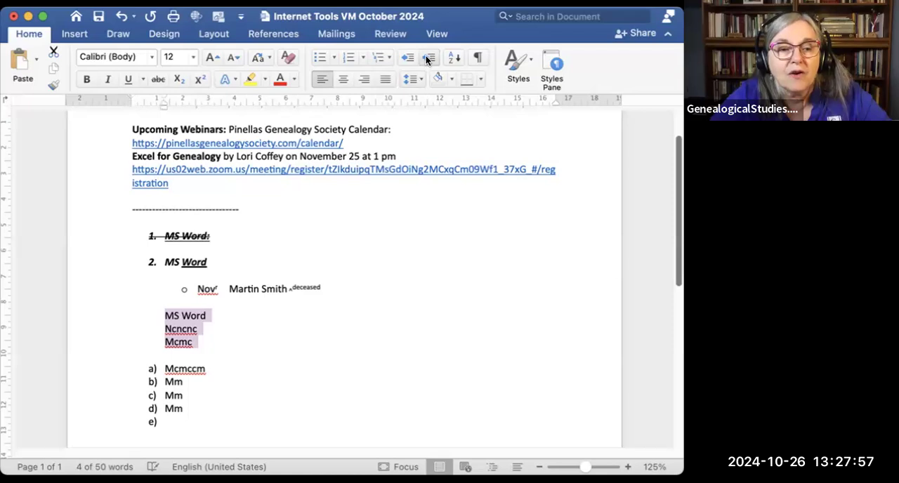
{"action": "left_click", "coordinate": [426, 61]}
{"action": "left_click", "coordinate": [426, 60]}
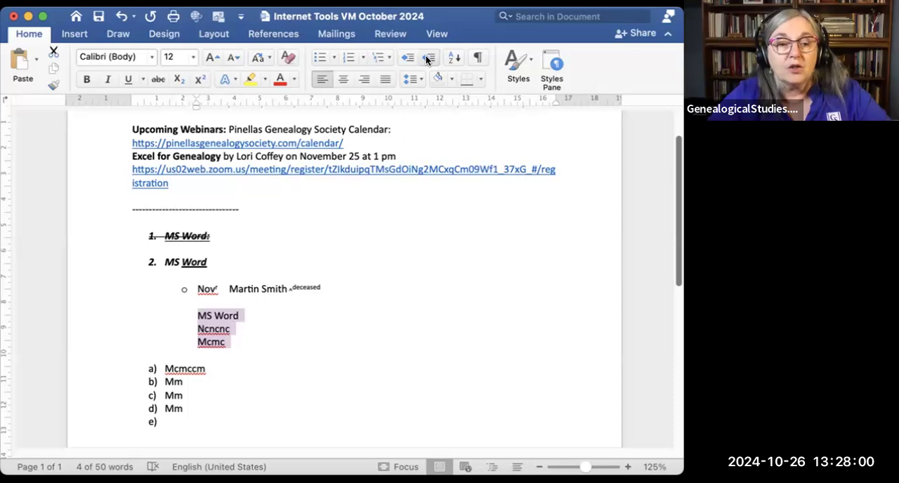
{"action": "left_click", "coordinate": [426, 60]}
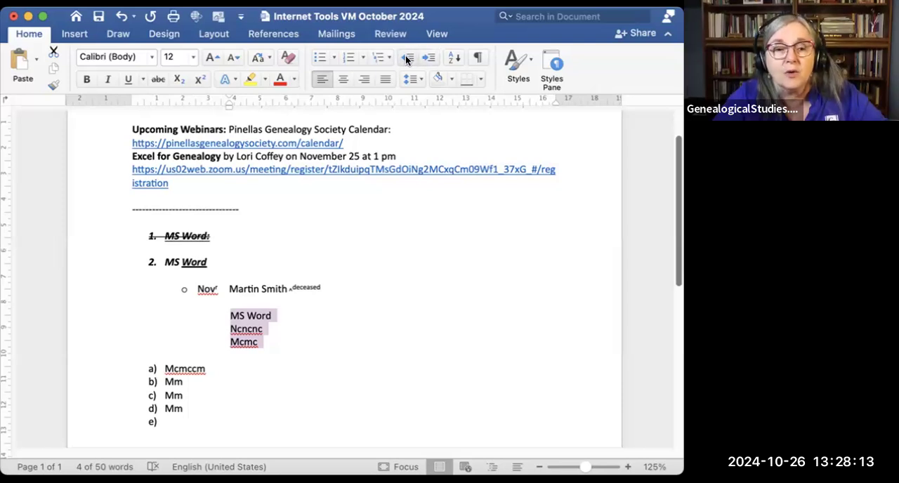
Step: Try a smaller indent on the three selected lines and restore it, and centre the lines and return them to left alignment
{"action": "left_click", "coordinate": [407, 58]}
{"action": "left_click", "coordinate": [406, 58]}
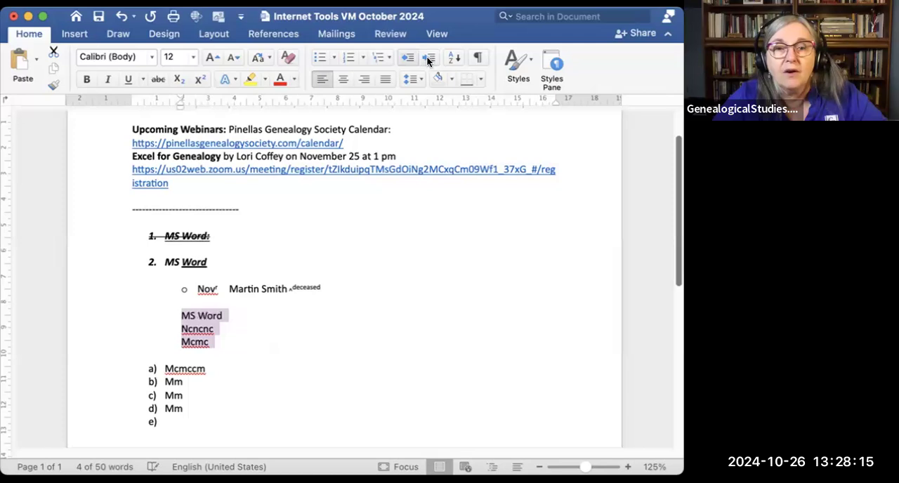
{"action": "left_click", "coordinate": [429, 59]}
{"action": "left_click", "coordinate": [429, 59]}
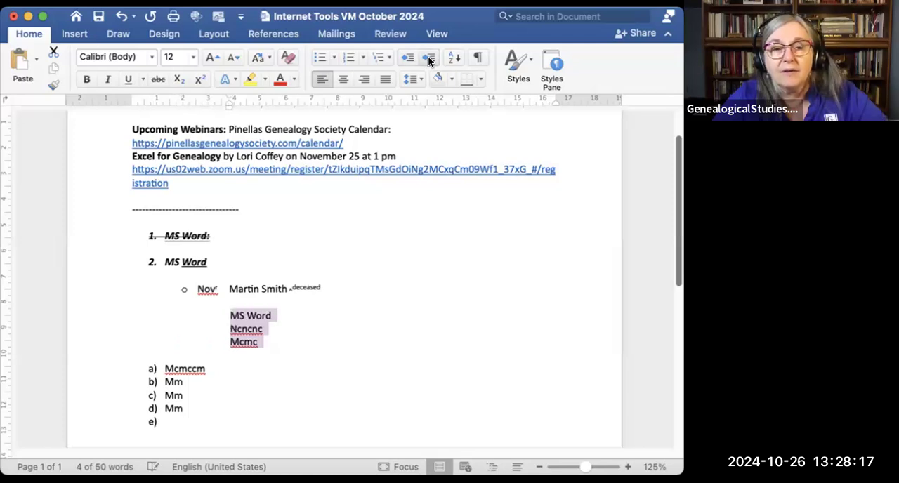
{"action": "left_click", "coordinate": [343, 79]}
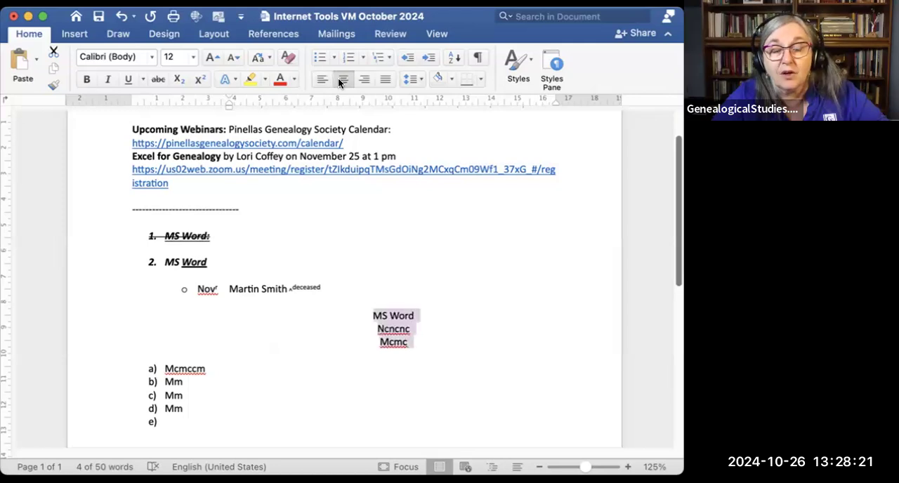
{"action": "left_click", "coordinate": [338, 82]}
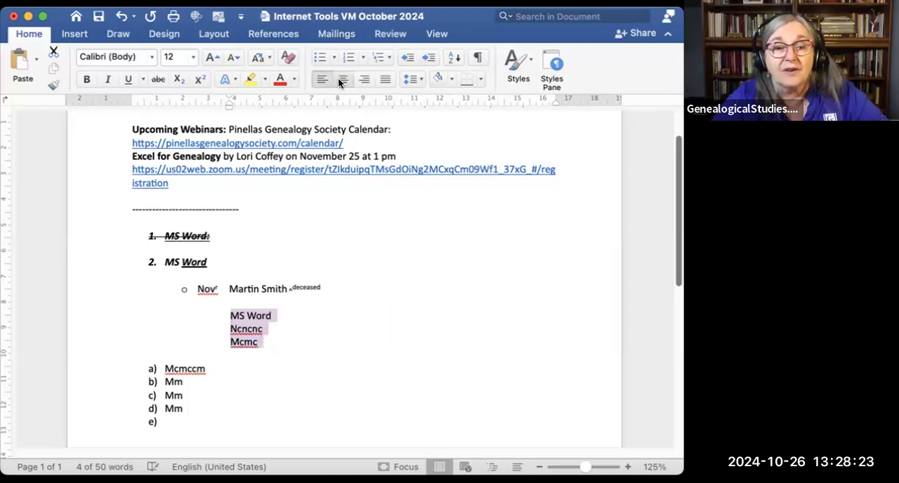
Step: Examine the sort-by and type choices in the Sort Text dialog for the selected lines, and close it without sorting
{"action": "left_click", "coordinate": [453, 59]}
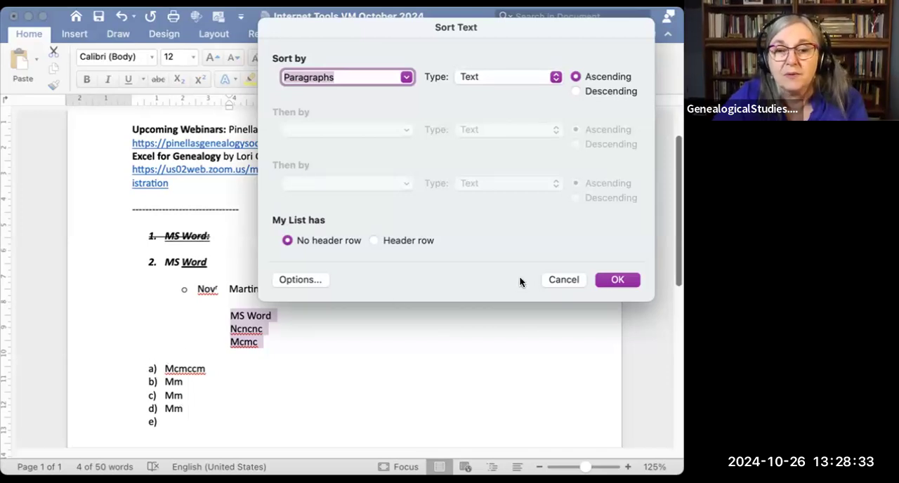
{"action": "left_click", "coordinate": [562, 279]}
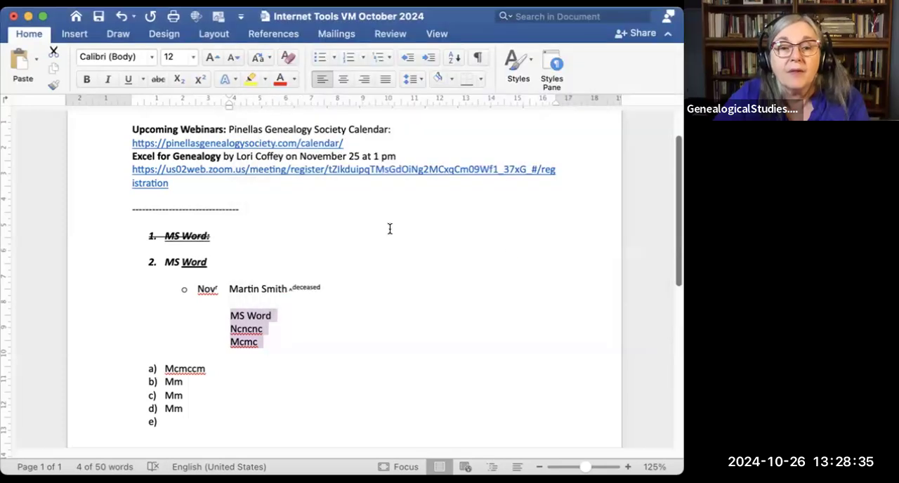
{"action": "left_click", "coordinate": [456, 61]}
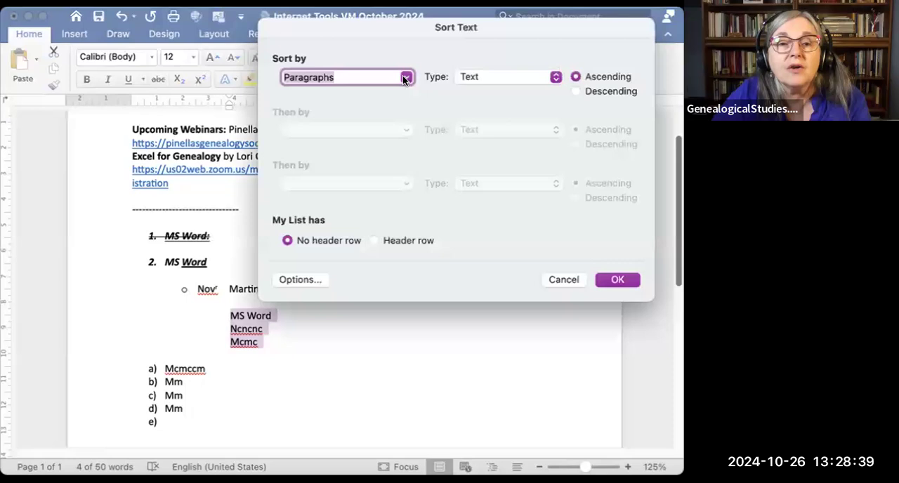
{"action": "left_click", "coordinate": [406, 78]}
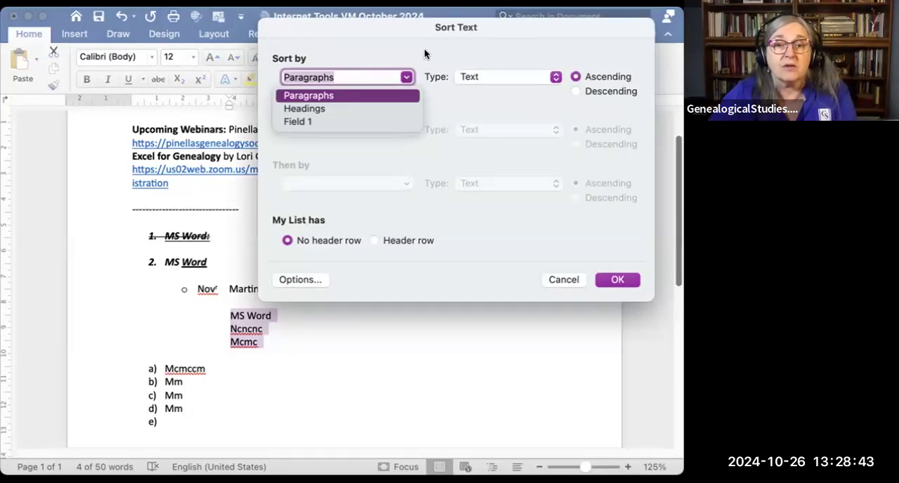
{"action": "left_click", "coordinate": [425, 49]}
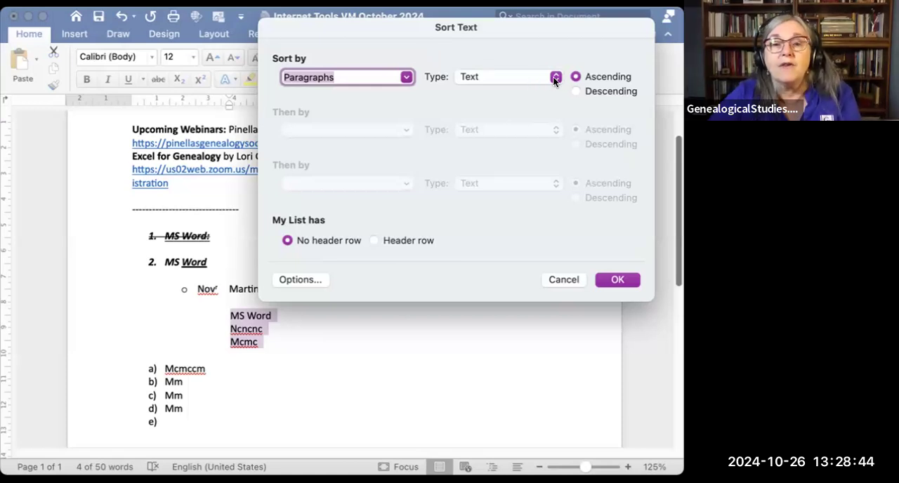
{"action": "left_click", "coordinate": [554, 77]}
{"action": "left_click", "coordinate": [553, 77]}
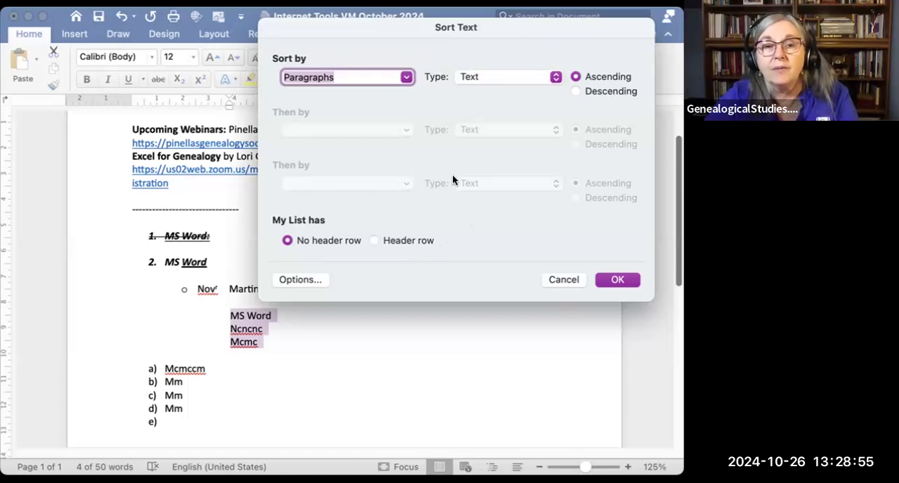
{"action": "left_click", "coordinate": [569, 280]}
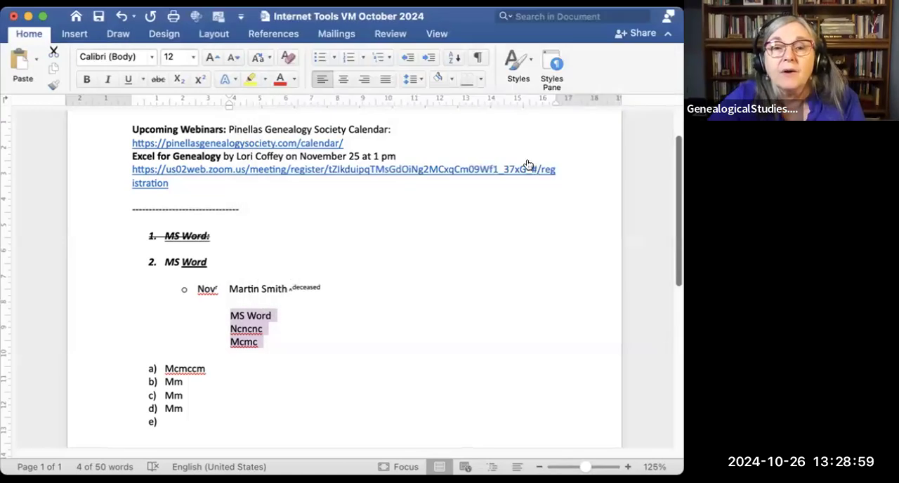
Step: Show the paragraph marks and other hidden formatting symbols in the document
{"action": "left_click", "coordinate": [478, 62]}
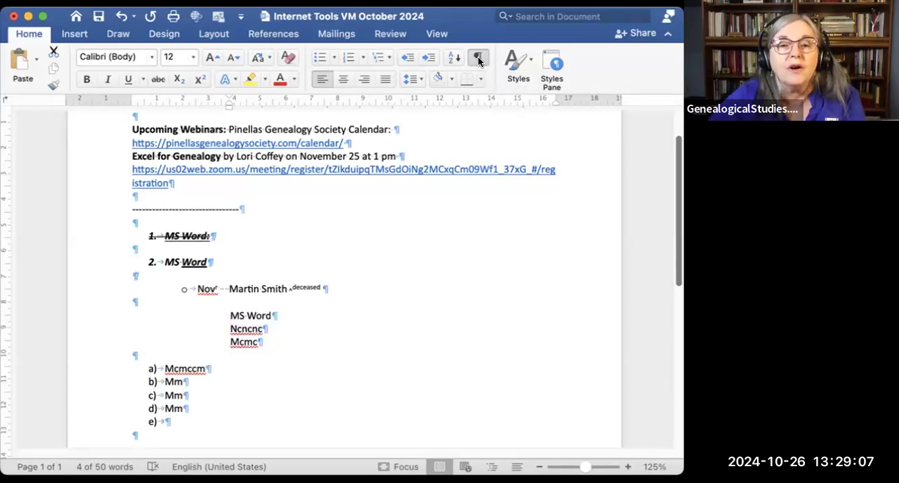
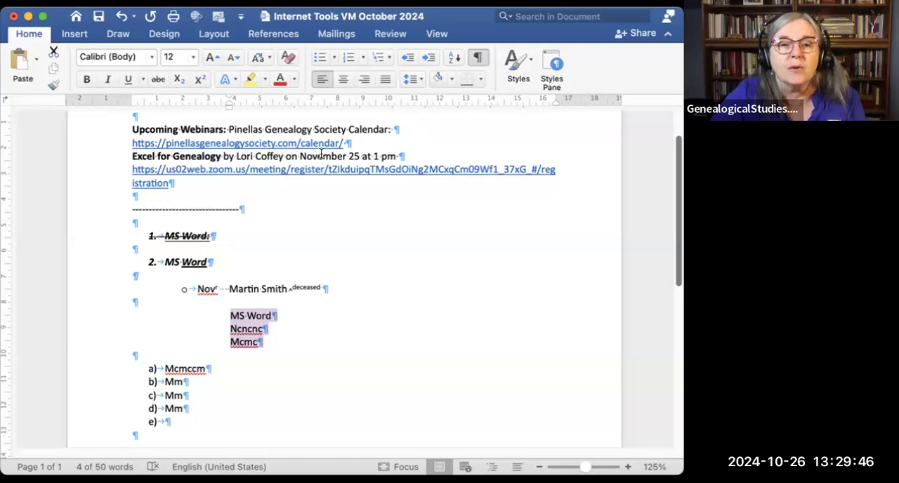
Step: Add extra spaces before "November 25" in the Excel for Genealogy line and delete them again
{"action": "left_click", "coordinate": [299, 154]}
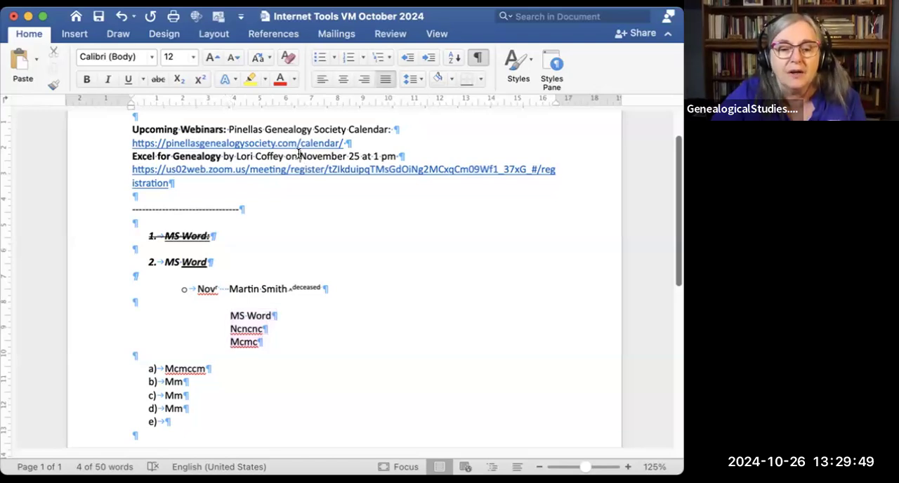
{"action": "left_click", "coordinate": [446, 138]}
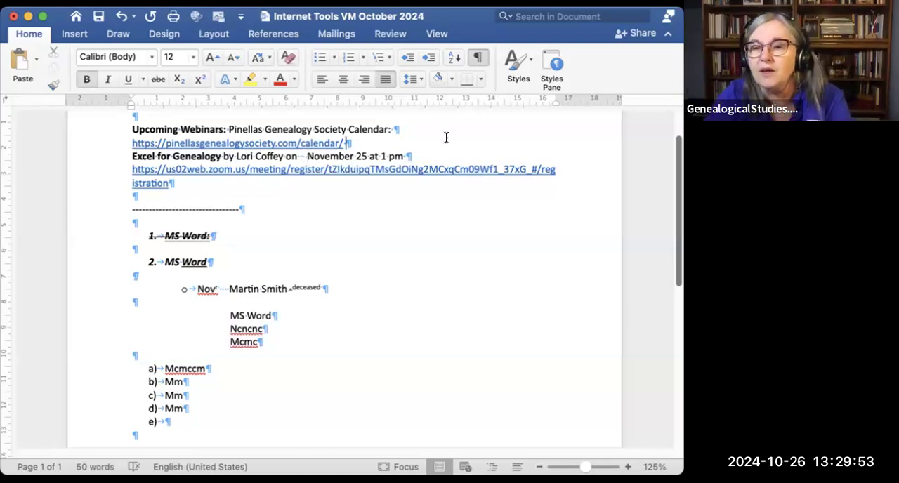
{"action": "left_click", "coordinate": [305, 155]}
{"action": "key", "text": "BackSpace"}
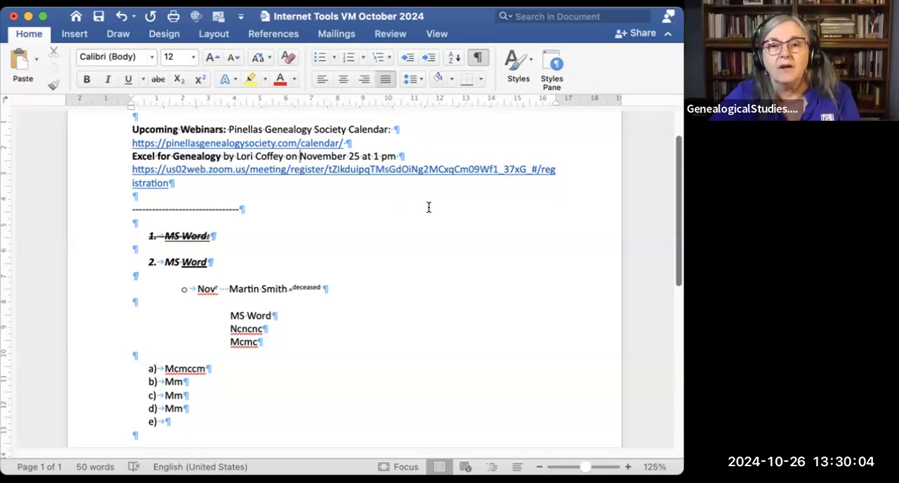
Step: Compare the document with and without the paragraph marks and formatting symbols, and leave them hidden
{"action": "left_click", "coordinate": [480, 59]}
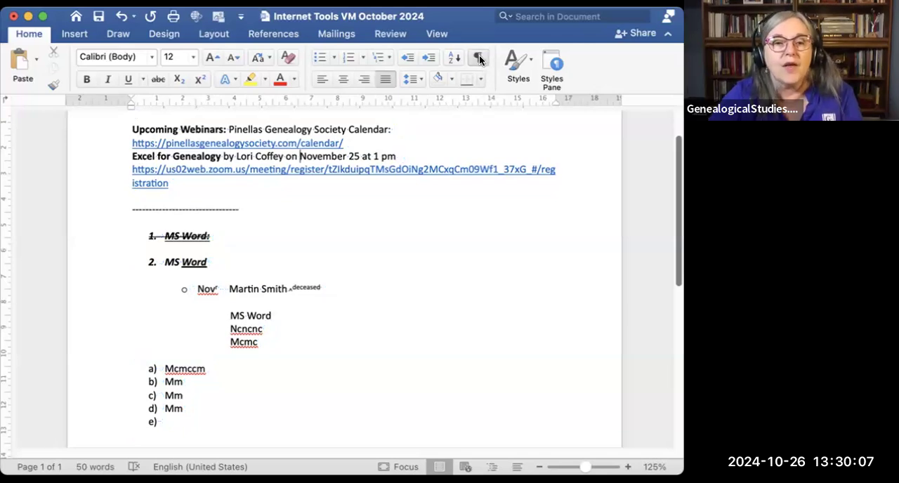
{"action": "left_click", "coordinate": [480, 59]}
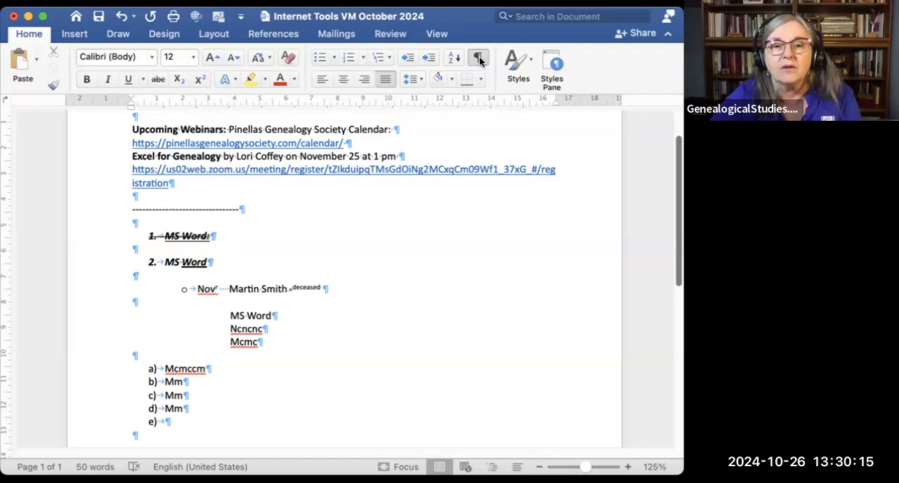
{"action": "left_click", "coordinate": [480, 59]}
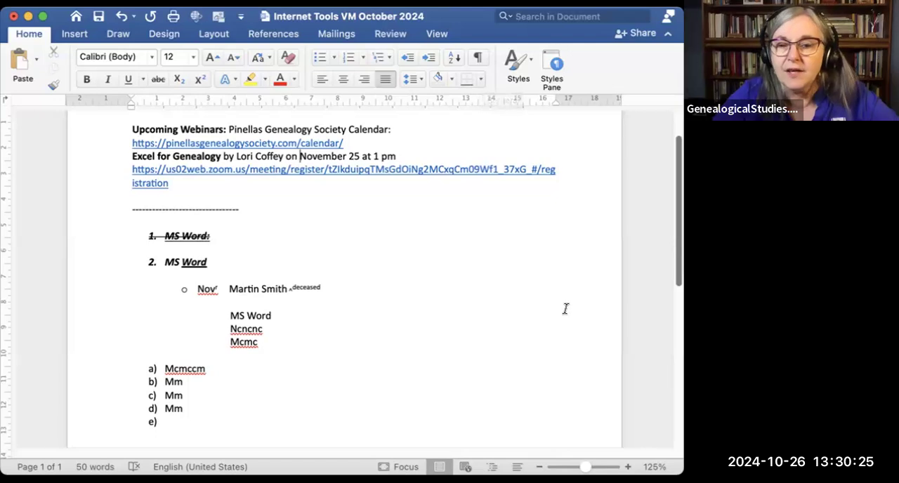
Step: Draw a single-cell table about 6.8 cm wide and 1.35 cm high below the lettered list, and leave table drawing mode
{"action": "left_click_drag", "start_coordinate": [677, 217], "coordinate": [673, 311]}
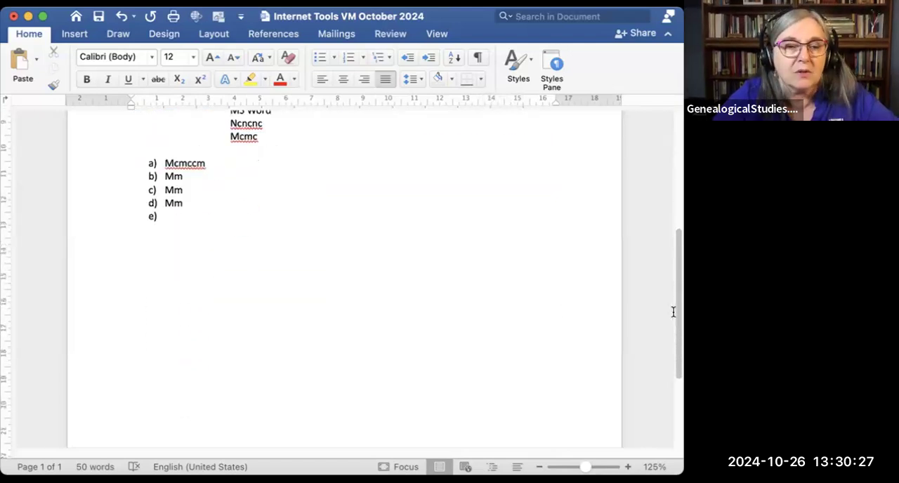
{"action": "left_click", "coordinate": [164, 271]}
{"action": "key", "text": "Return"}
{"action": "key", "text": "Return"}
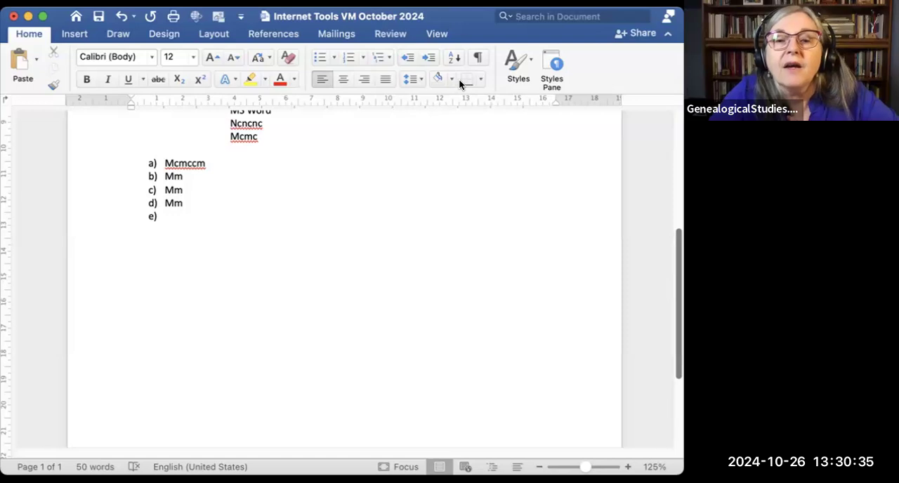
{"action": "left_click", "coordinate": [481, 81]}
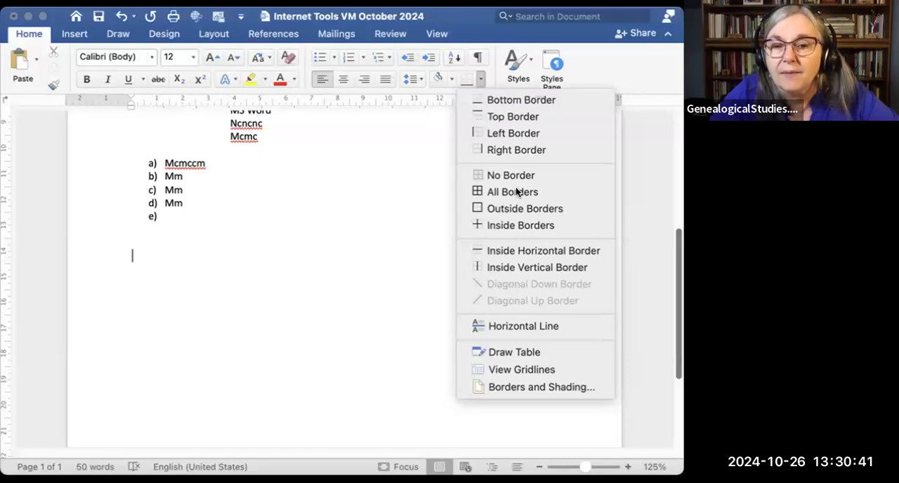
{"action": "mouse_move", "coordinate": [679, 249]}
{"action": "left_mouse_down"}
{"action": "mouse_move", "coordinate": [680, 258]}
{"action": "mouse_move", "coordinate": [680, 249]}
{"action": "left_mouse_up"}
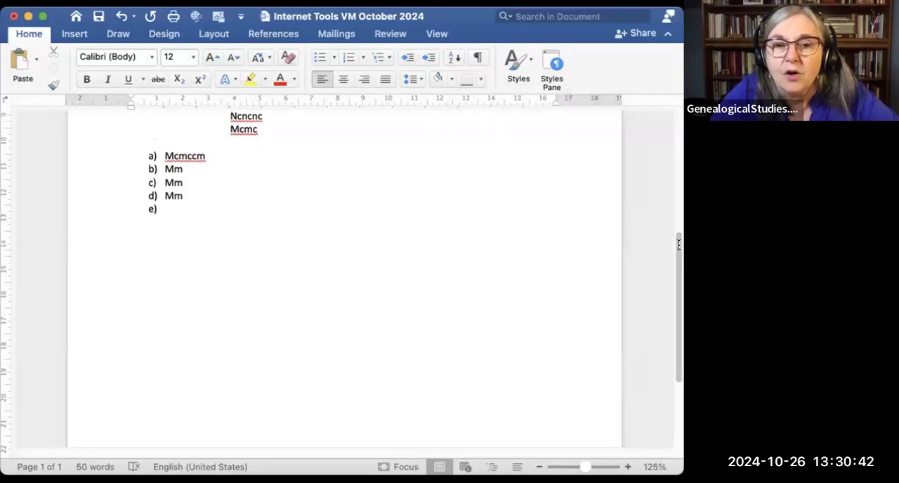
{"action": "left_click", "coordinate": [481, 79]}
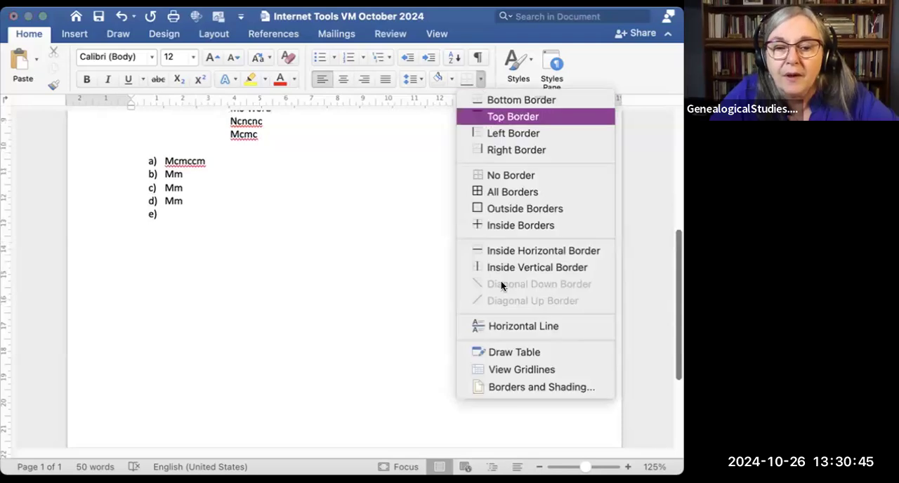
{"action": "left_click", "coordinate": [522, 352]}
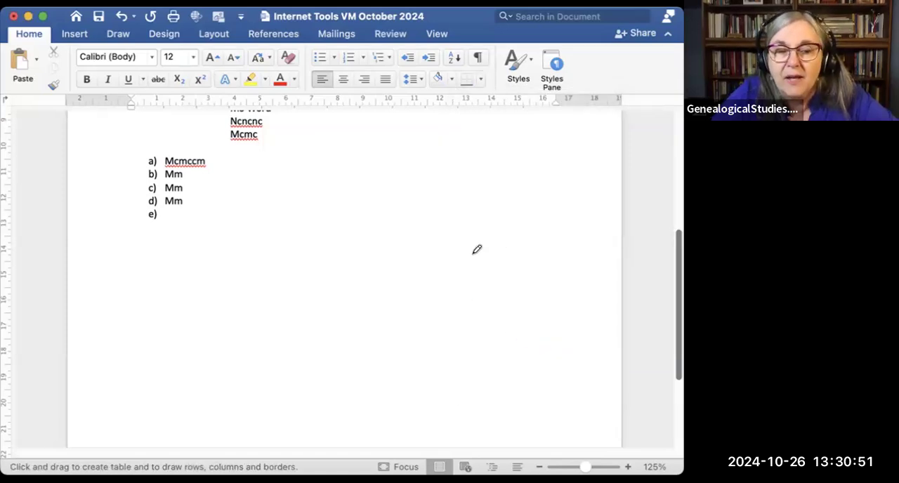
{"action": "left_click_drag", "start_coordinate": [133, 253], "coordinate": [309, 281]}
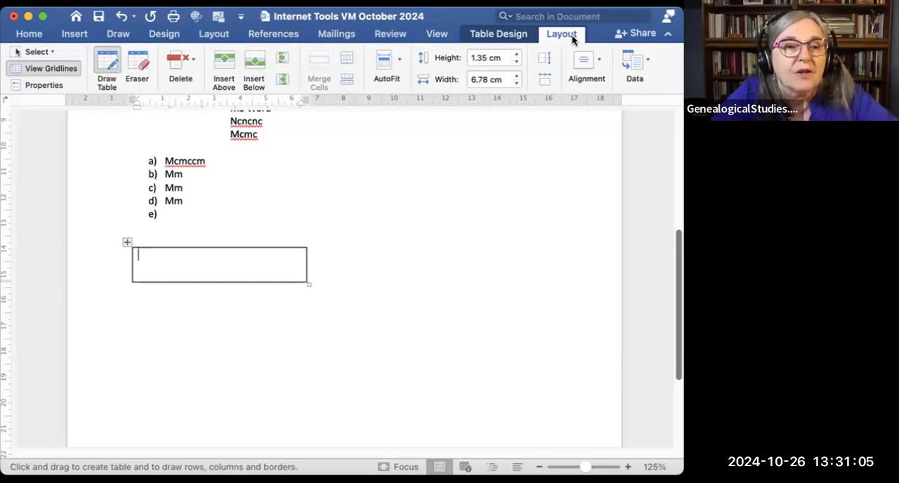
{"action": "left_click", "coordinate": [107, 65]}
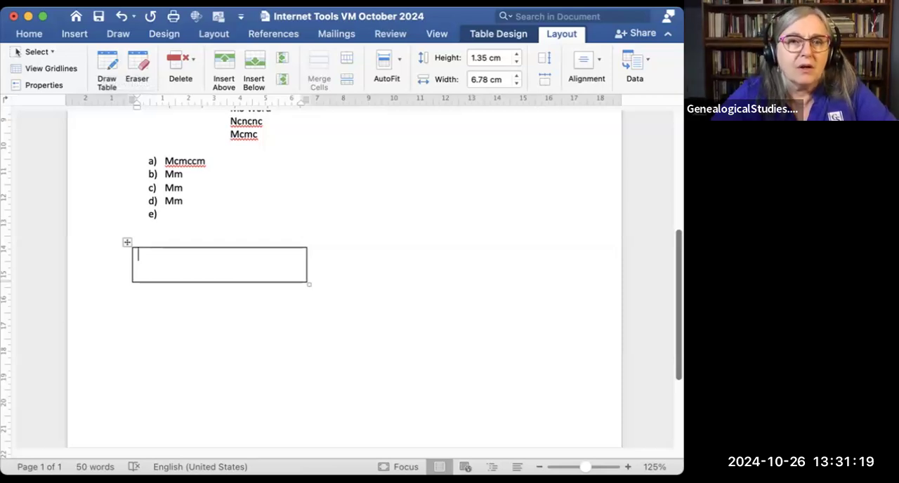
Step: Review the available table commands, the cell, column, row and table selection choices, and the gridline and table drawing modes
{"action": "left_click", "coordinate": [283, 2]}
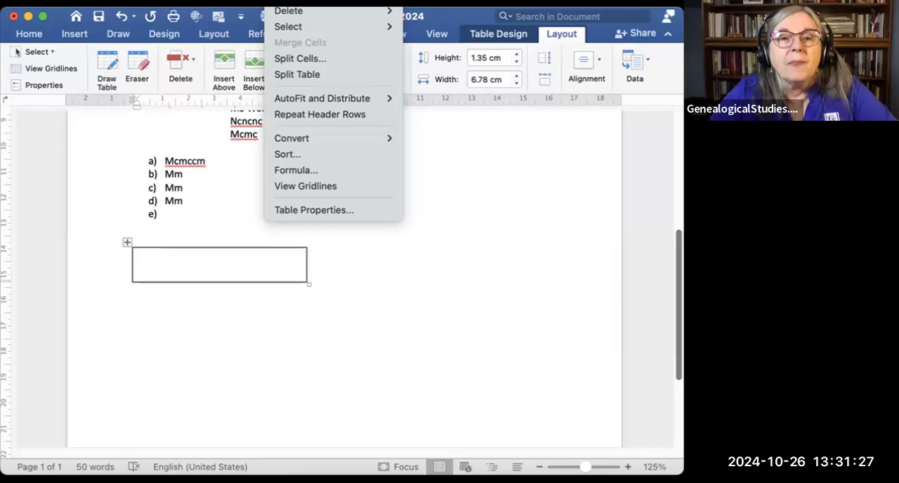
{"action": "left_click", "coordinate": [310, 2]}
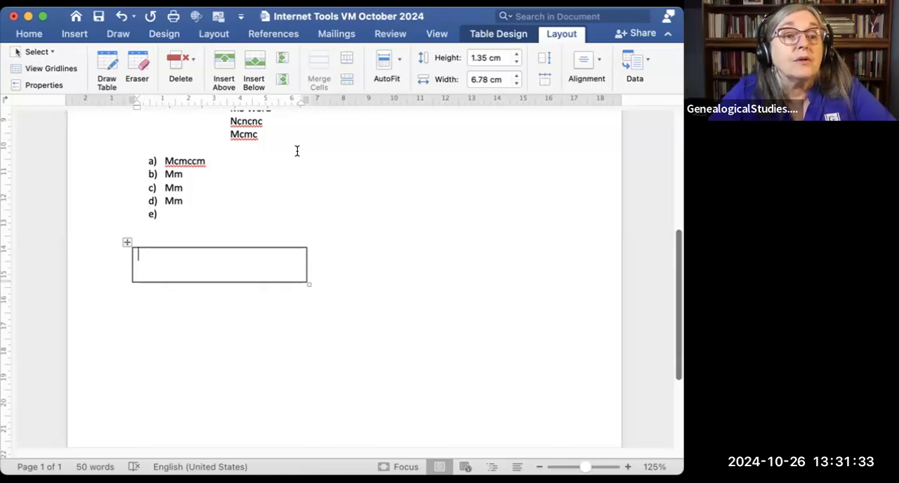
{"action": "left_click", "coordinate": [51, 52]}
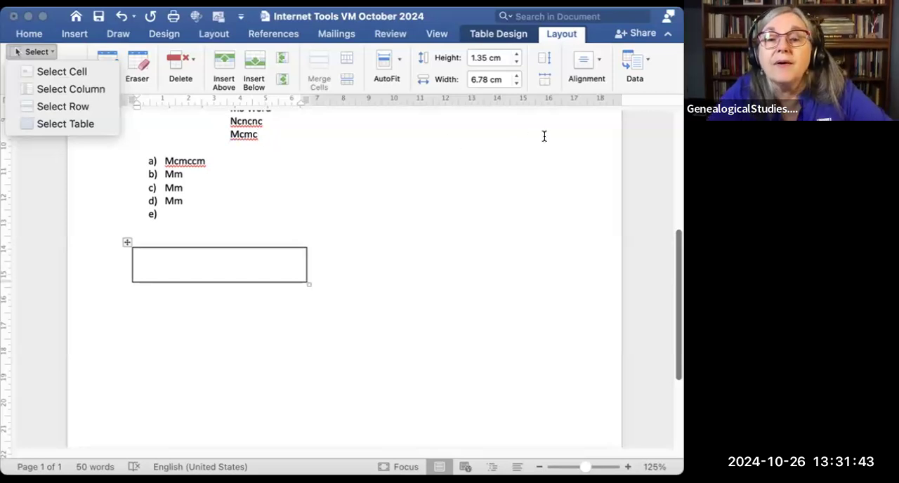
{"action": "left_click", "coordinate": [107, 163]}
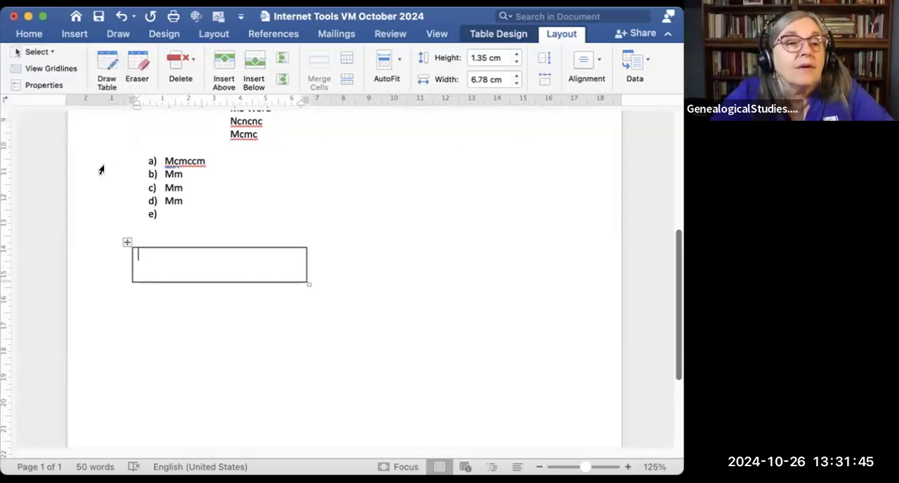
{"action": "left_click", "coordinate": [68, 68]}
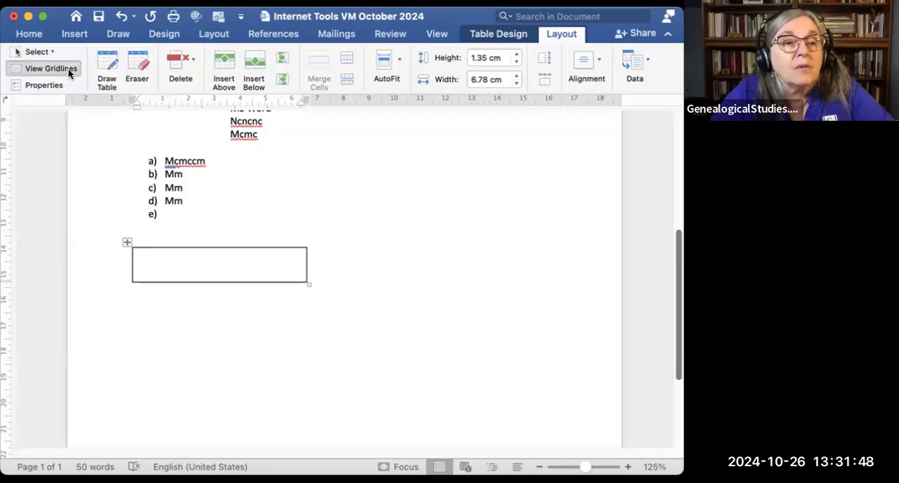
{"action": "left_click", "coordinate": [102, 64]}
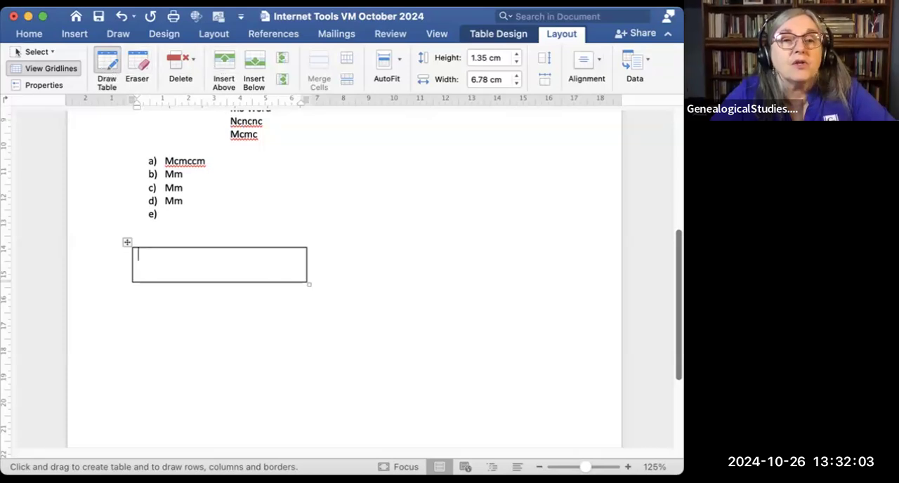
Step: Review the table delete and insert choices, examine the size and AutoFit settings for a new table, and cancel without inserting it
{"action": "left_click", "coordinate": [271, 1]}
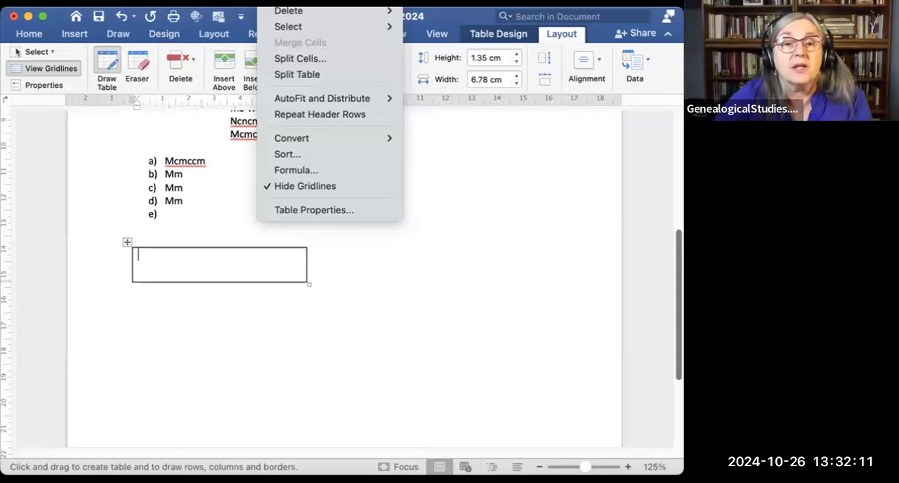
{"action": "mouse_move", "coordinate": [304, 17]}
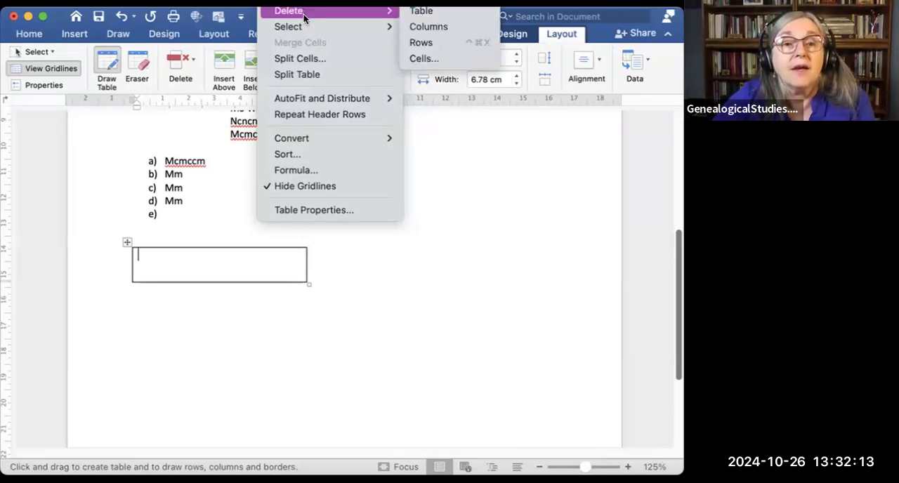
{"action": "mouse_move", "coordinate": [305, 2]}
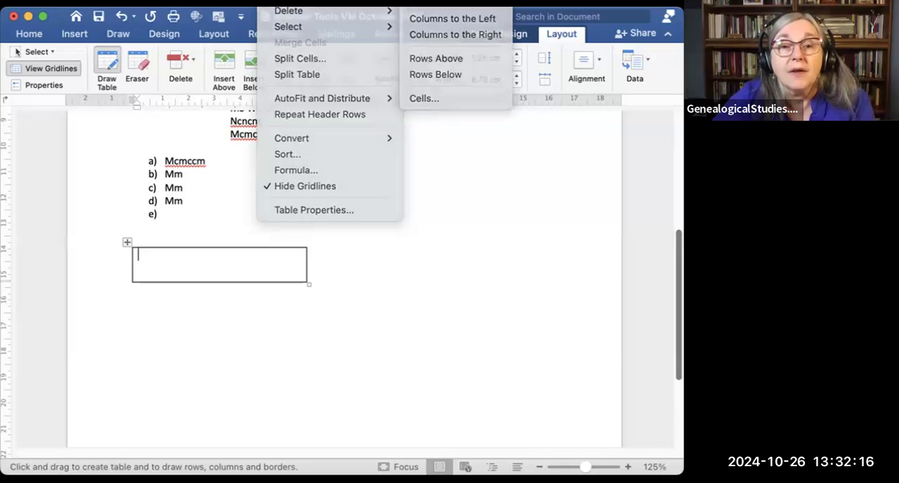
{"action": "left_click", "coordinate": [425, 6]}
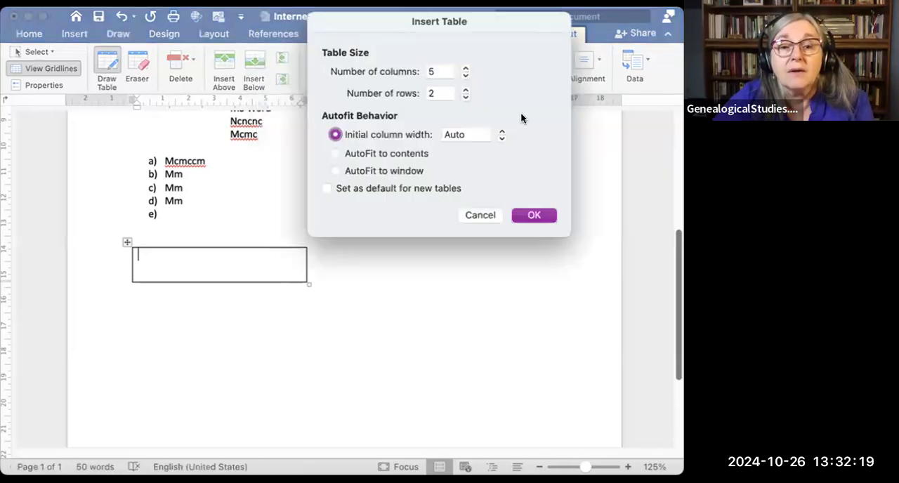
{"action": "left_click_drag", "start_coordinate": [392, 22], "coordinate": [448, 143]}
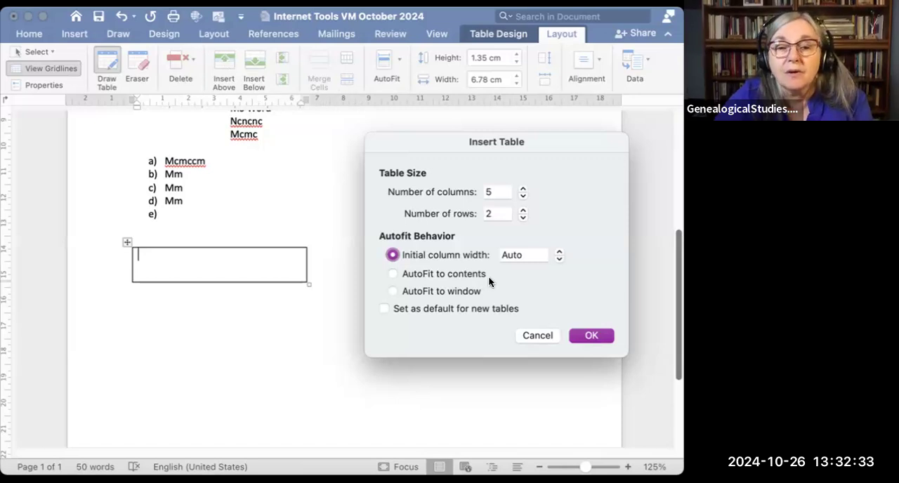
{"action": "left_click", "coordinate": [537, 336]}
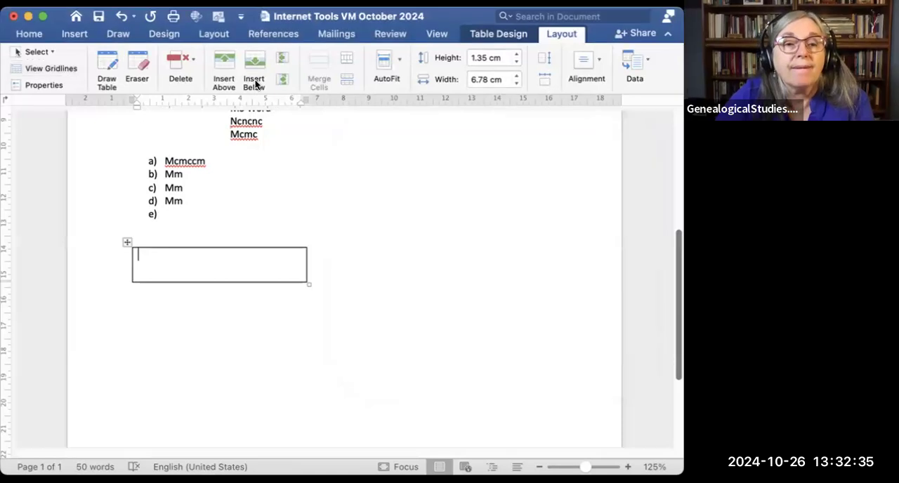
Step: Insert two more rows below the drawn table's single row
{"action": "left_click", "coordinate": [255, 61]}
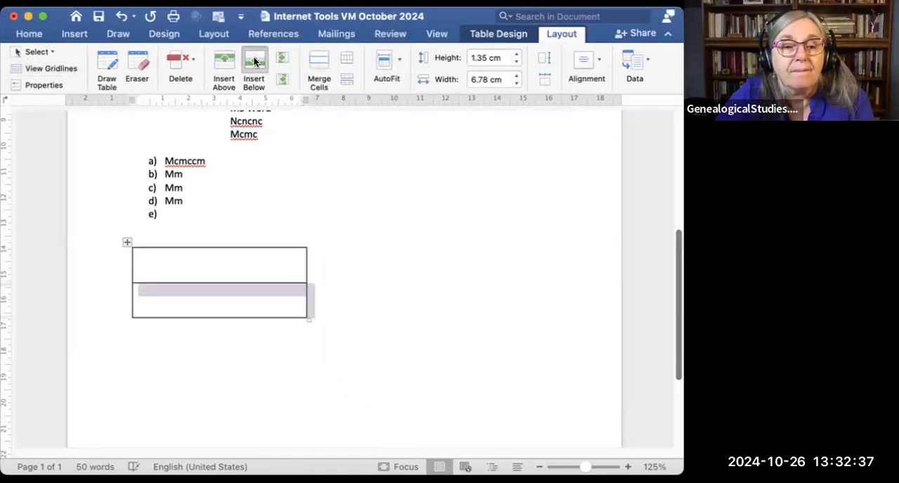
{"action": "left_click", "coordinate": [254, 62]}
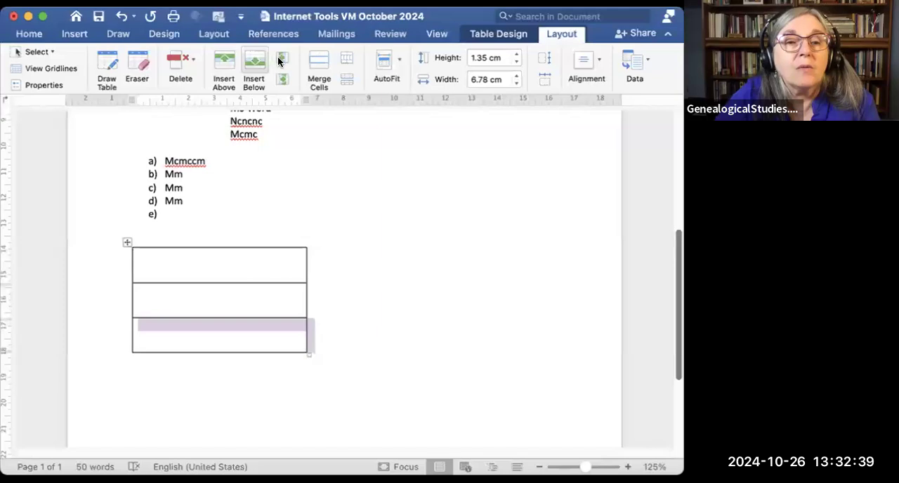
Step: Review the table selection choices, examine the Row and Table settings in Table Properties, and return to the Home tools
{"action": "left_click", "coordinate": [108, 62]}
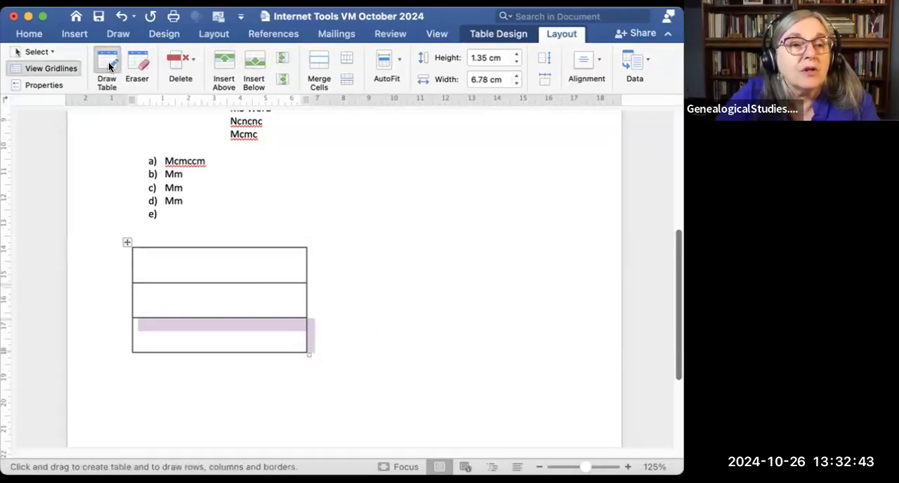
{"action": "left_click", "coordinate": [51, 50]}
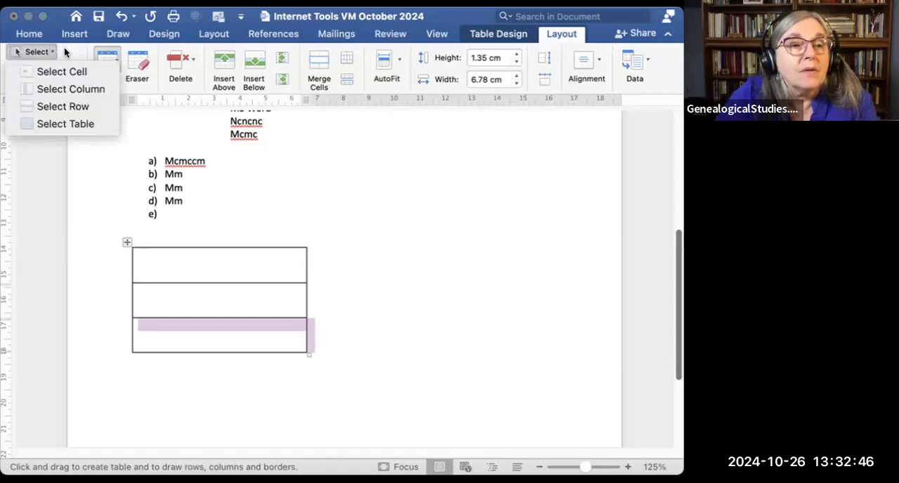
{"action": "left_click", "coordinate": [64, 48]}
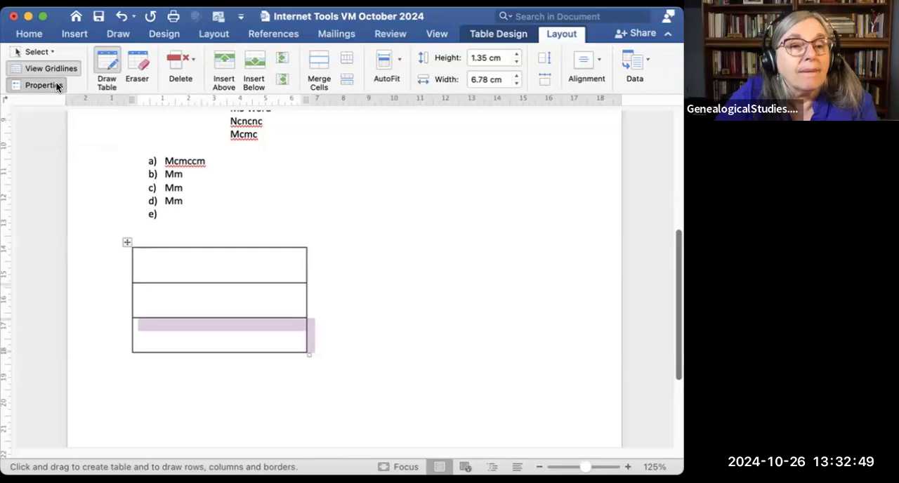
{"action": "left_click", "coordinate": [44, 85]}
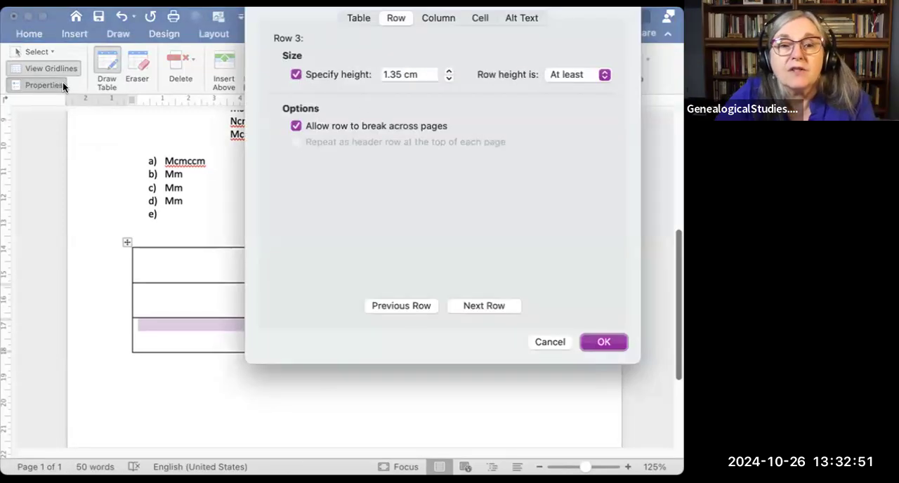
{"action": "left_click", "coordinate": [354, 18]}
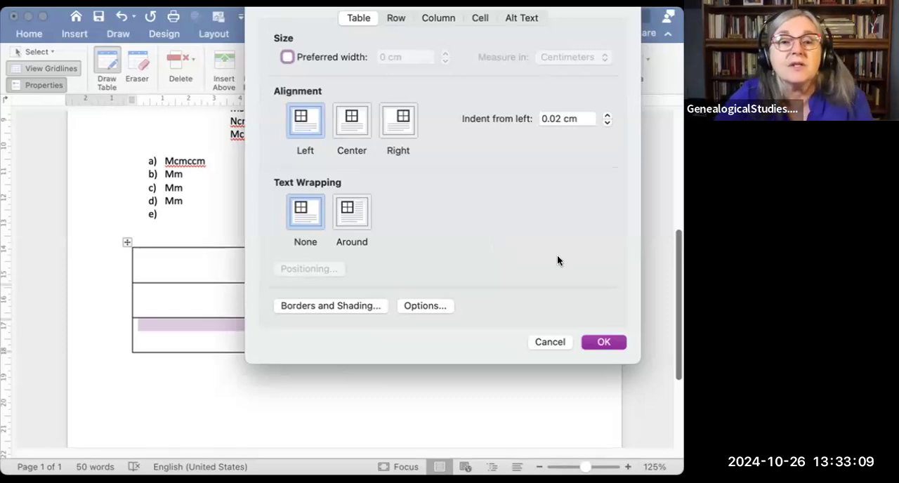
{"action": "left_click", "coordinate": [601, 343]}
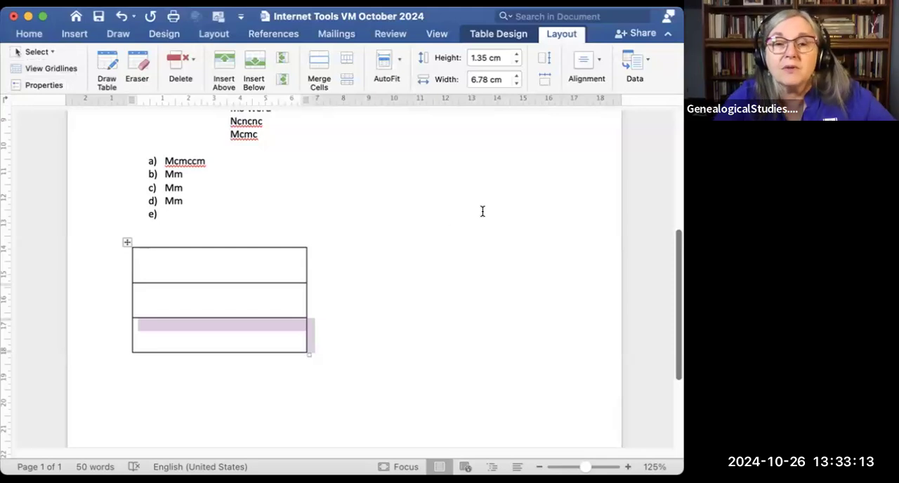
{"action": "left_click", "coordinate": [33, 33]}
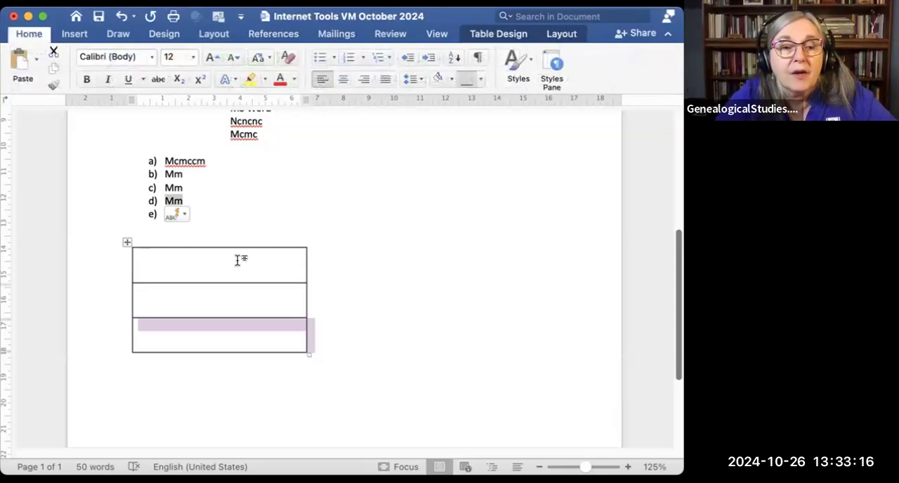
Step: Insert a new table with 5 columns, 2 rows and automatic column width below the drawn three-row table
{"action": "left_click", "coordinate": [282, 1]}
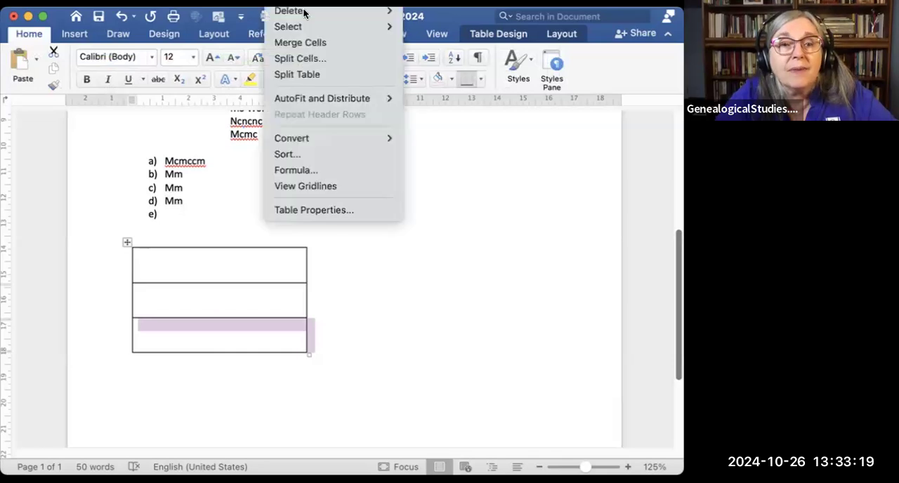
{"action": "mouse_move", "coordinate": [309, 2]}
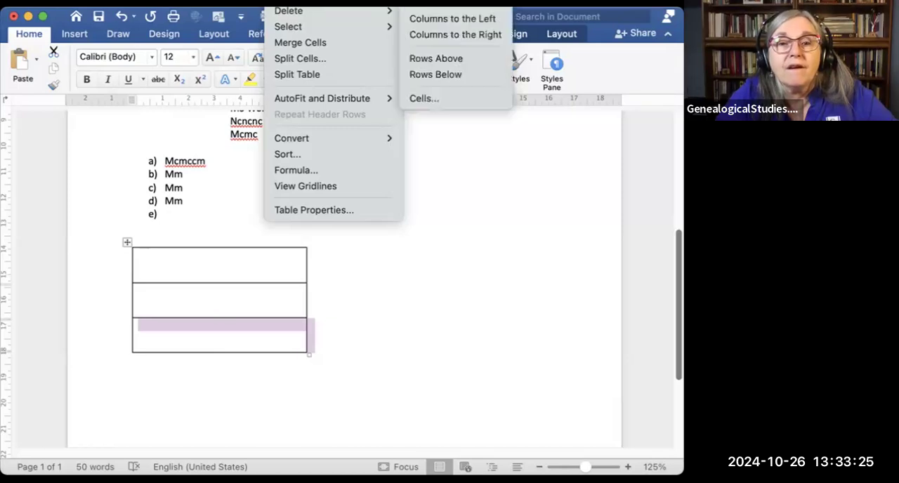
{"action": "key", "text": "Escape"}
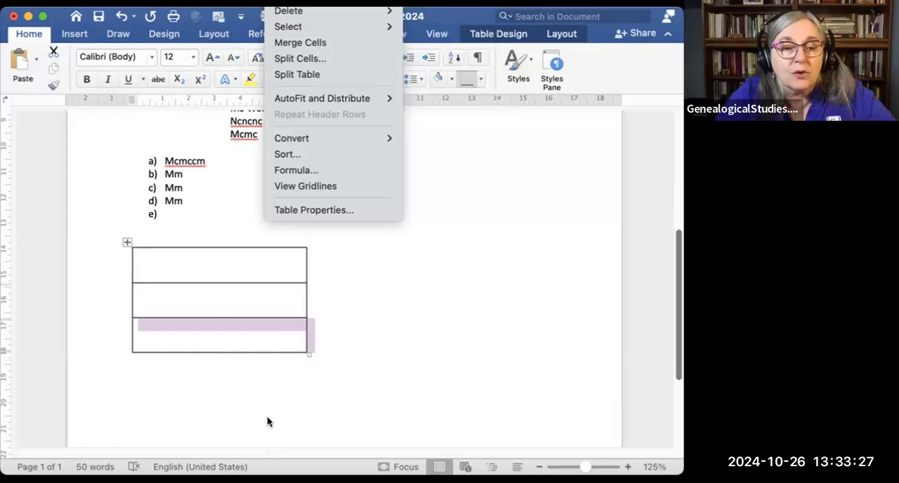
{"action": "left_click", "coordinate": [208, 374]}
{"action": "left_click", "coordinate": [210, 371]}
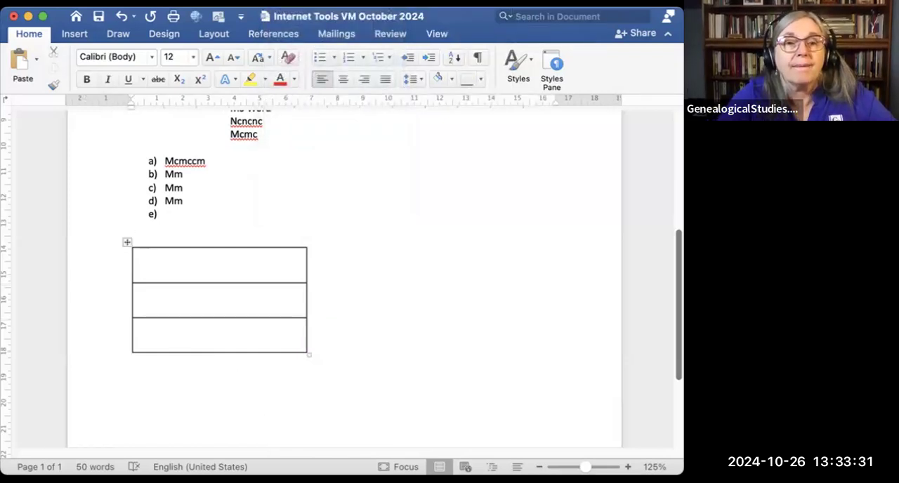
{"action": "left_click", "coordinate": [281, 2]}
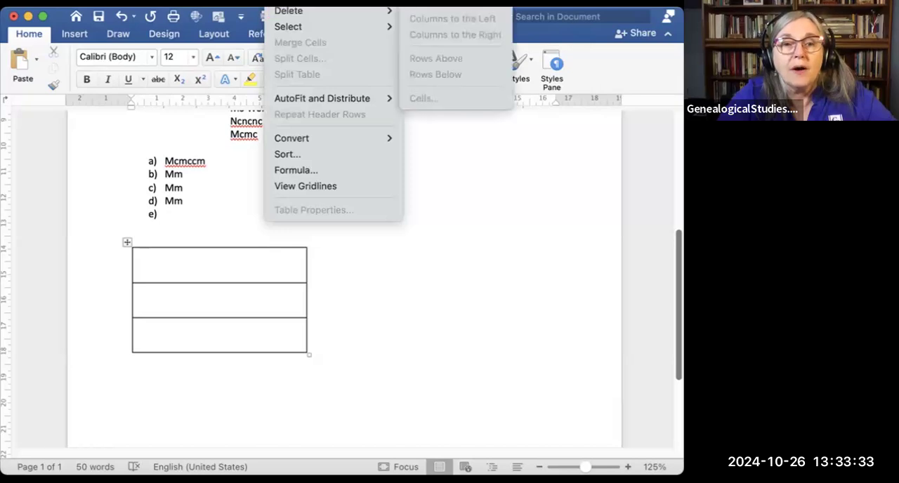
{"action": "left_click", "coordinate": [293, 2]}
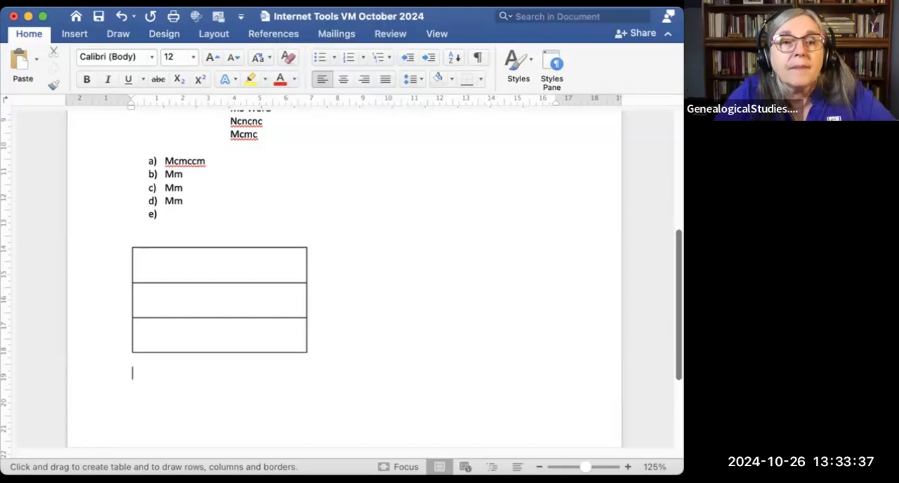
{"action": "left_click", "coordinate": [281, 2]}
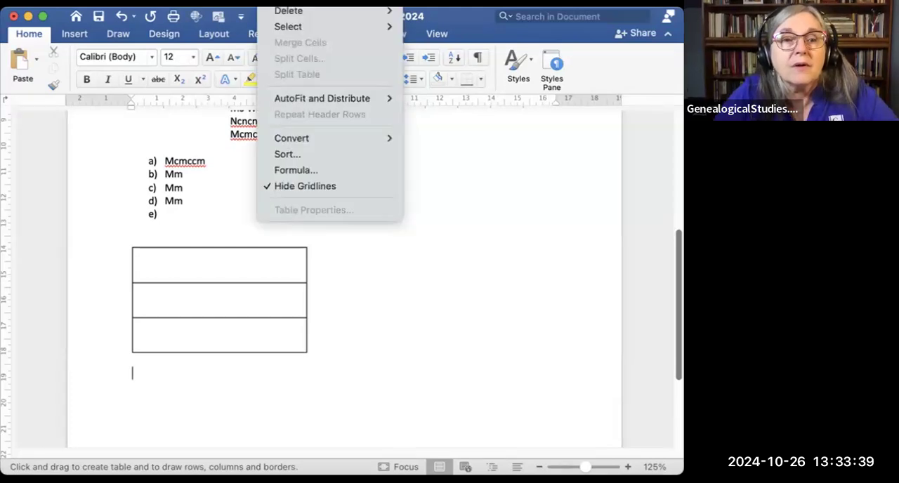
{"action": "mouse_move", "coordinate": [289, 2]}
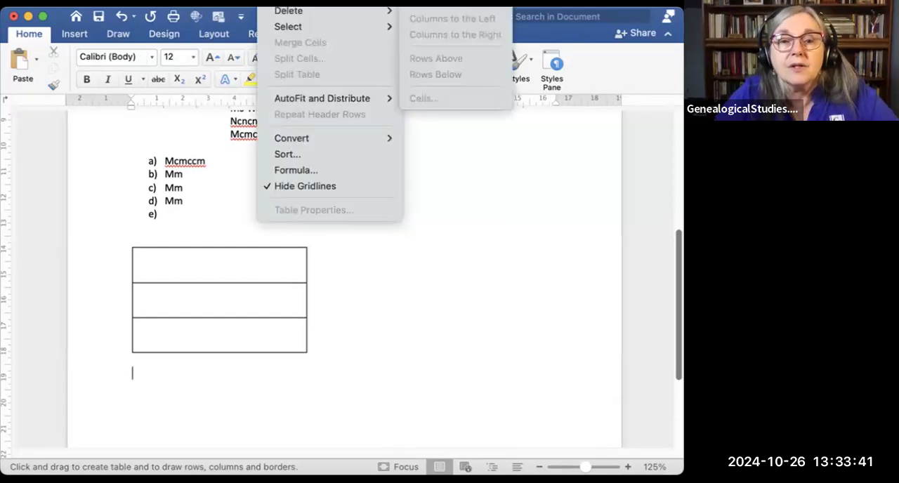
{"action": "left_click", "coordinate": [430, 2]}
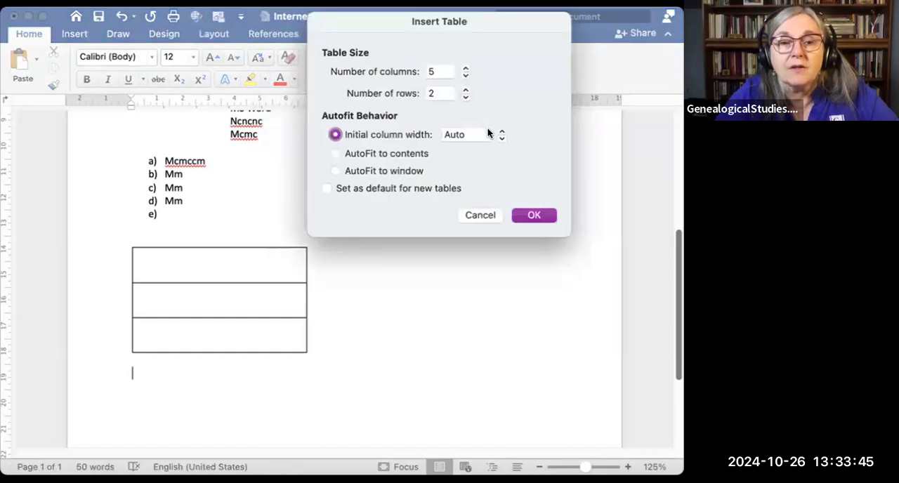
{"action": "left_click", "coordinate": [533, 216]}
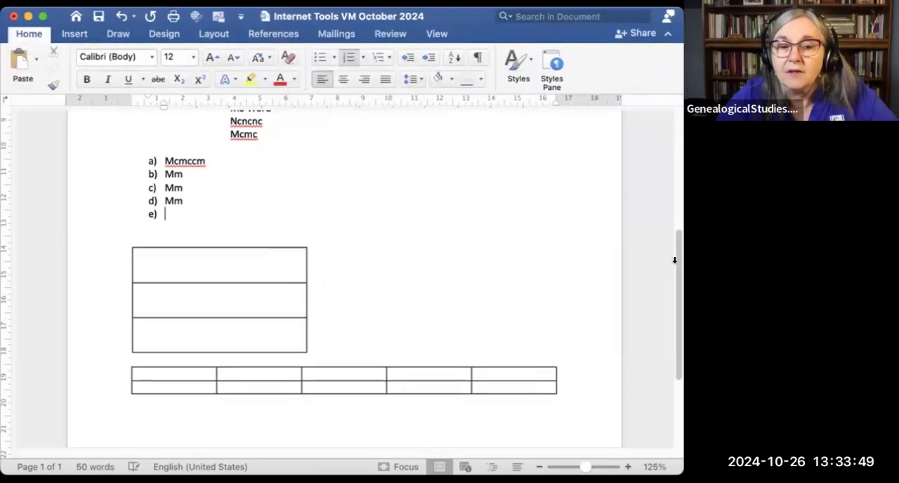
Step: Copy the first row of the five-column table and paste it into that table three times
{"action": "scroll", "coordinate": [674, 260], "scroll_direction": "down", "scroll_amount": 5}
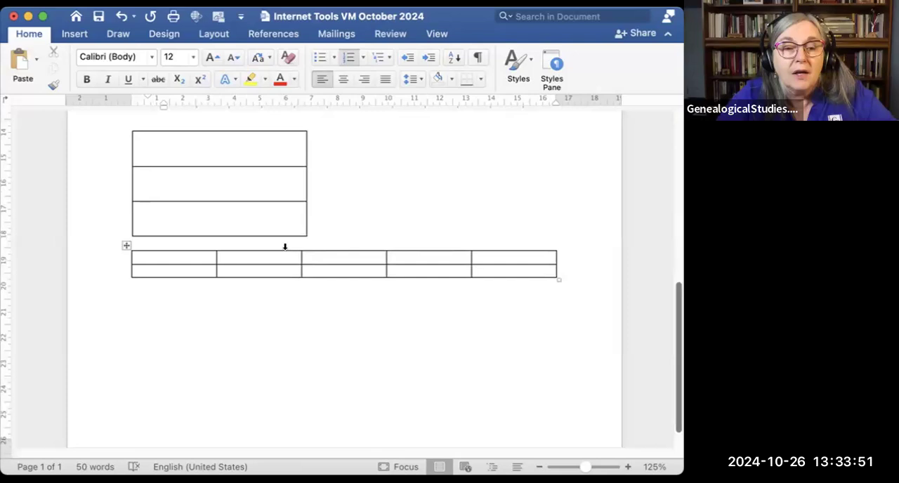
{"action": "left_click_drag", "start_coordinate": [204, 259], "coordinate": [589, 253]}
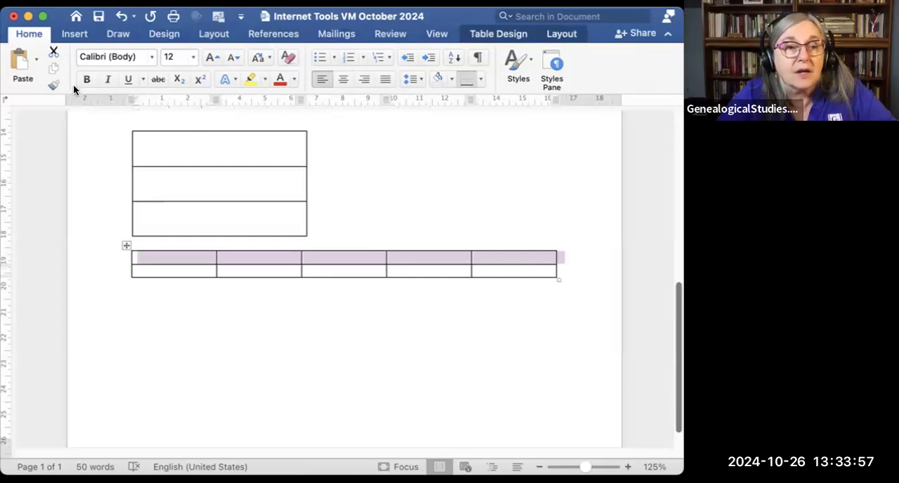
{"action": "left_click", "coordinate": [18, 62]}
{"action": "left_click", "coordinate": [18, 61]}
{"action": "left_click", "coordinate": [18, 61]}
{"action": "left_click", "coordinate": [18, 62]}
{"action": "left_click", "coordinate": [18, 62]}
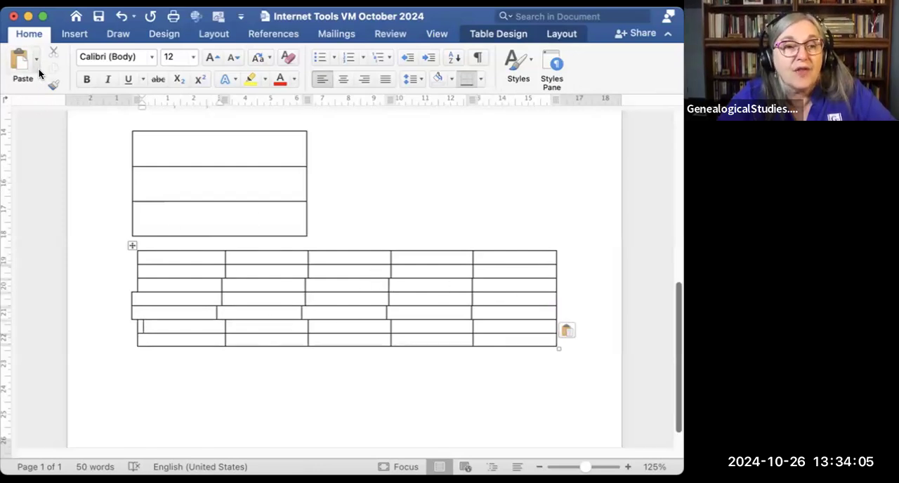
Step: Undo the extra row pastes until the five-column table is back to three rows
{"action": "left_click", "coordinate": [121, 19]}
{"action": "left_click", "coordinate": [120, 19]}
{"action": "left_click", "coordinate": [121, 20]}
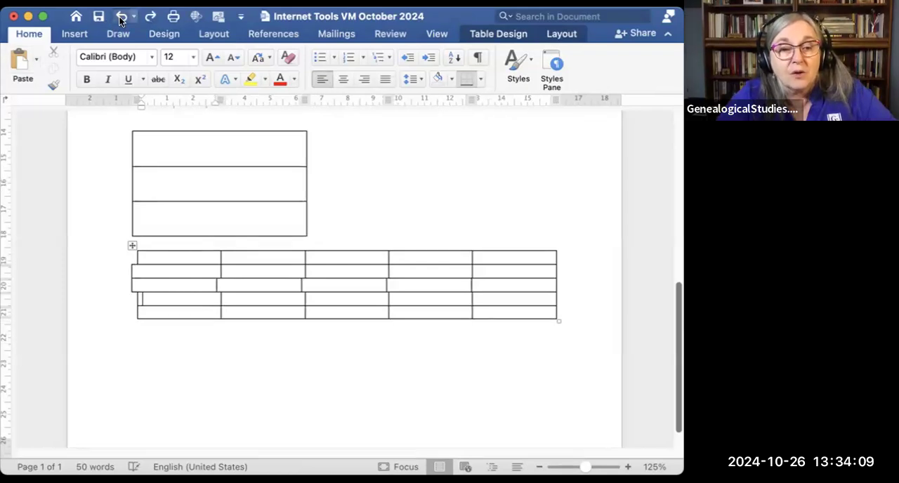
{"action": "left_click", "coordinate": [121, 19]}
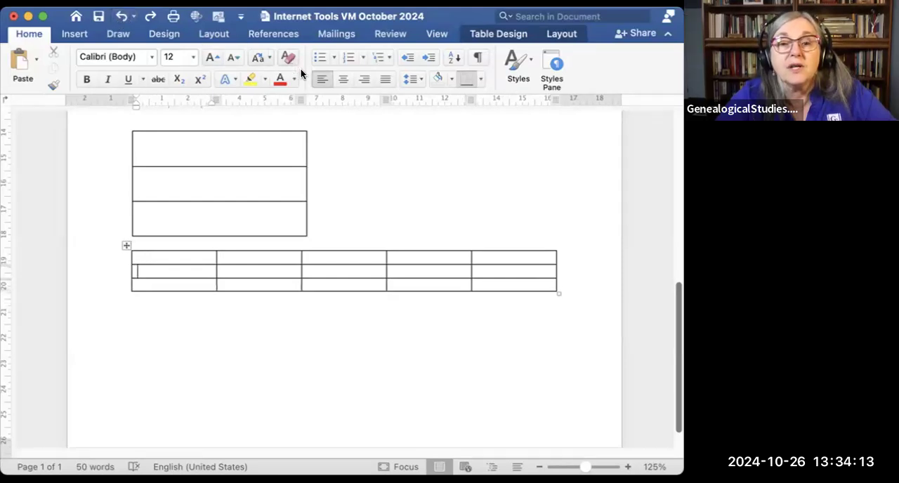
Step: Insert two rows above the five-column table's second row, and two more rows below the newly inserted one
{"action": "left_click", "coordinate": [559, 32]}
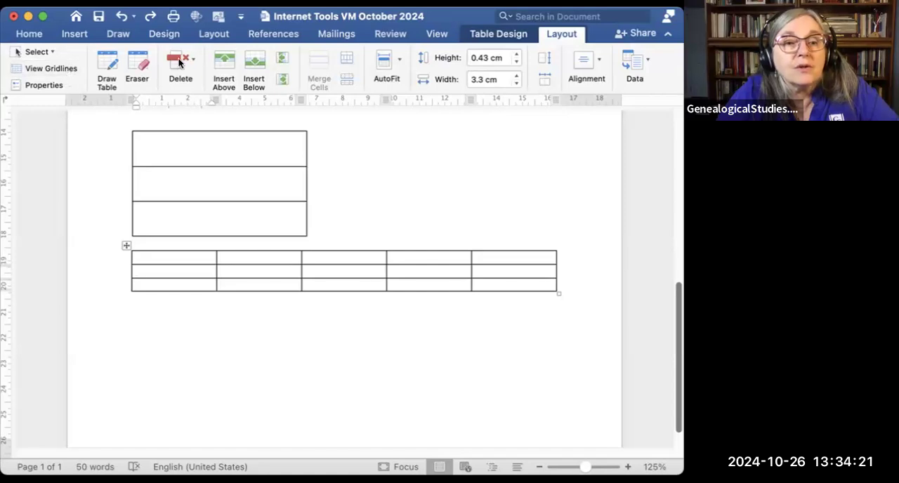
{"action": "left_click", "coordinate": [226, 64]}
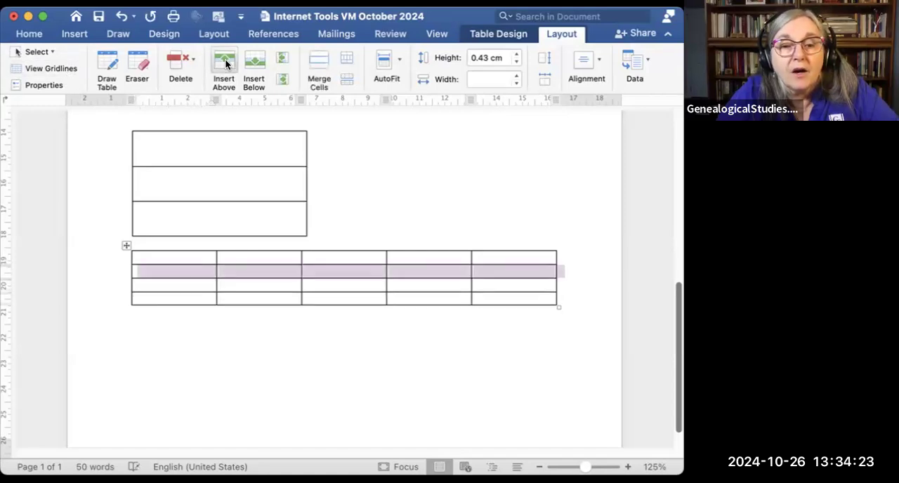
{"action": "left_click", "coordinate": [225, 60]}
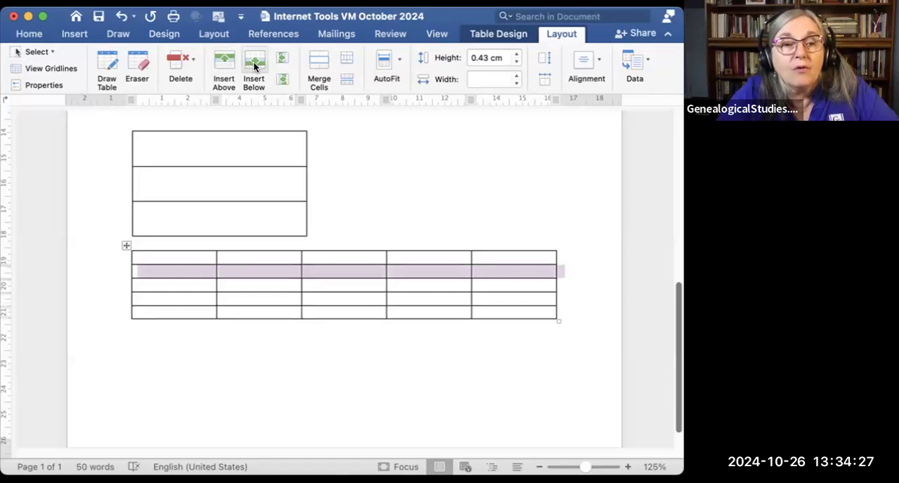
{"action": "left_click", "coordinate": [255, 66]}
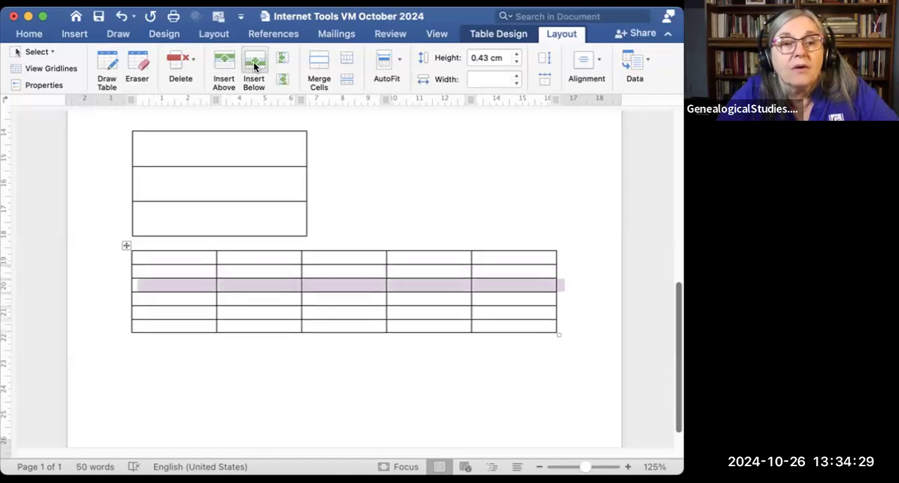
{"action": "left_click", "coordinate": [255, 66]}
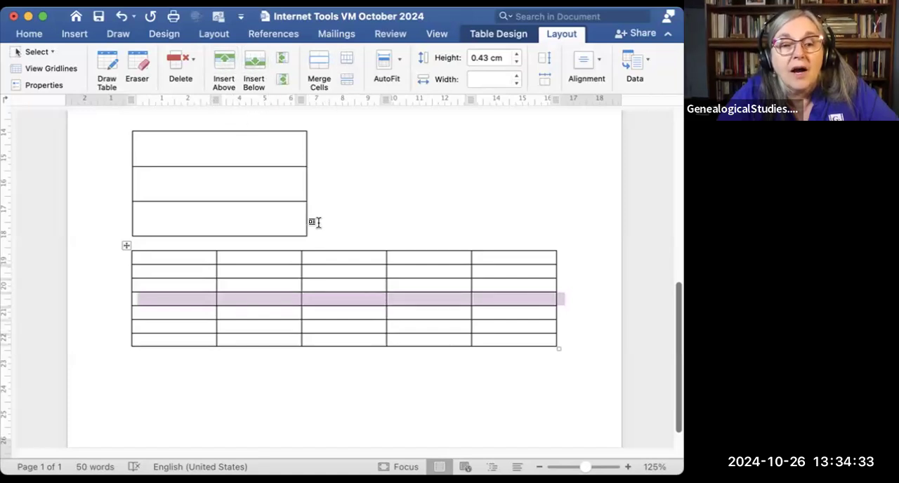
Step: Merge all five cells of the five-column table's second row into one cell
{"action": "left_click_drag", "start_coordinate": [169, 272], "coordinate": [510, 273]}
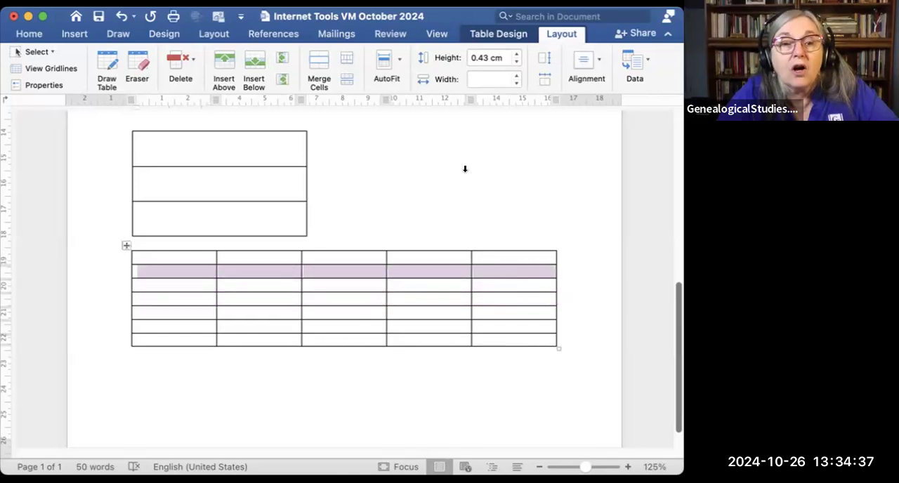
{"action": "left_click", "coordinate": [318, 73]}
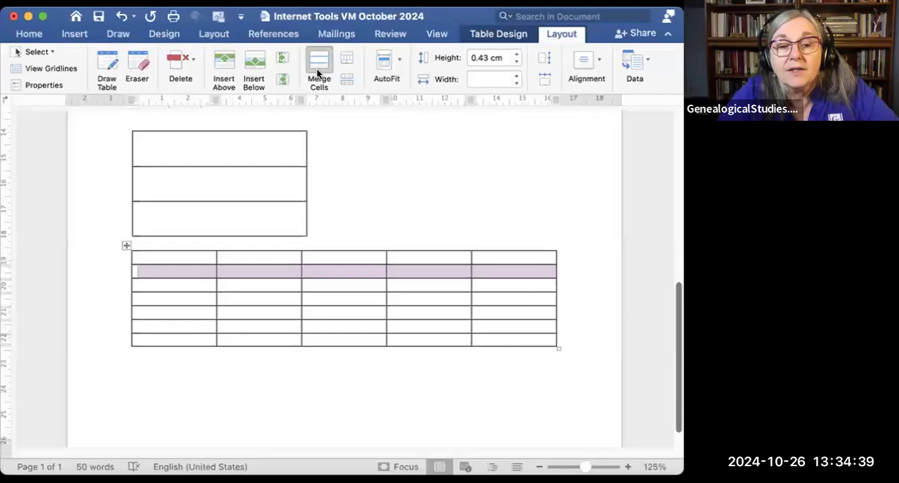
{"action": "left_click", "coordinate": [499, 204]}
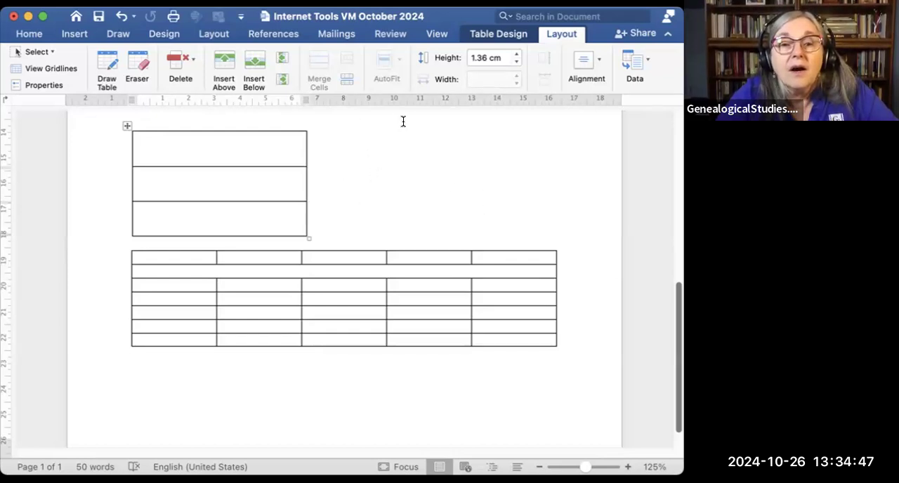
Step: Erase the top border of the first row's second cell and the line between rows three and four in the second column
{"action": "left_click", "coordinate": [140, 64]}
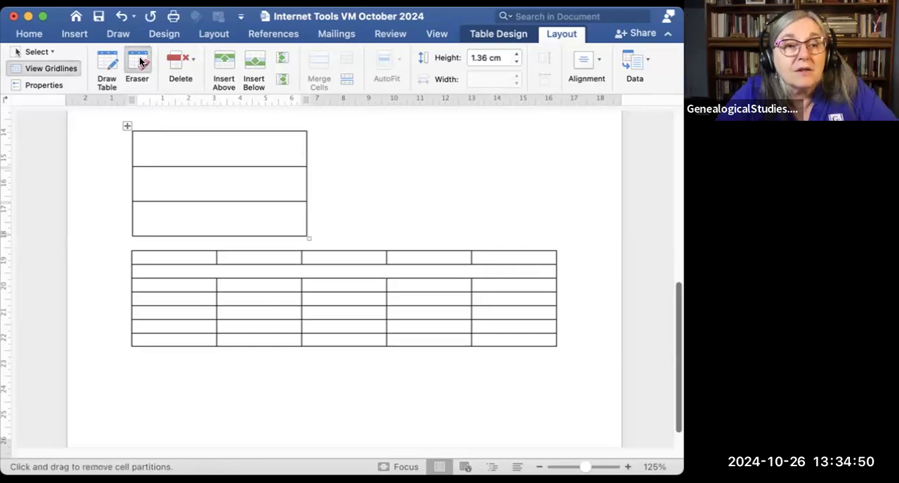
{"action": "left_click", "coordinate": [226, 256]}
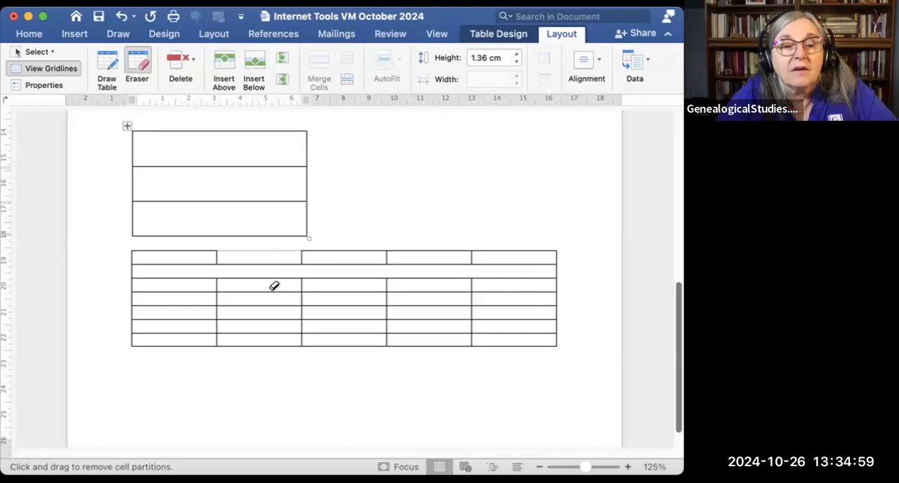
{"action": "left_click", "coordinate": [257, 294]}
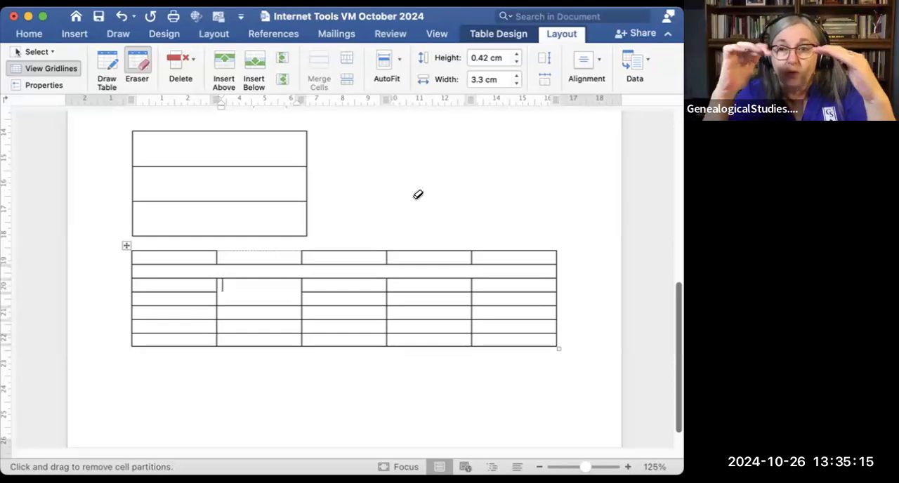
Step: Enter "Sss" and "sss" on two lines in the enlarged second-column cell, with the table eraser turned off
{"action": "type", "text": "sss"}
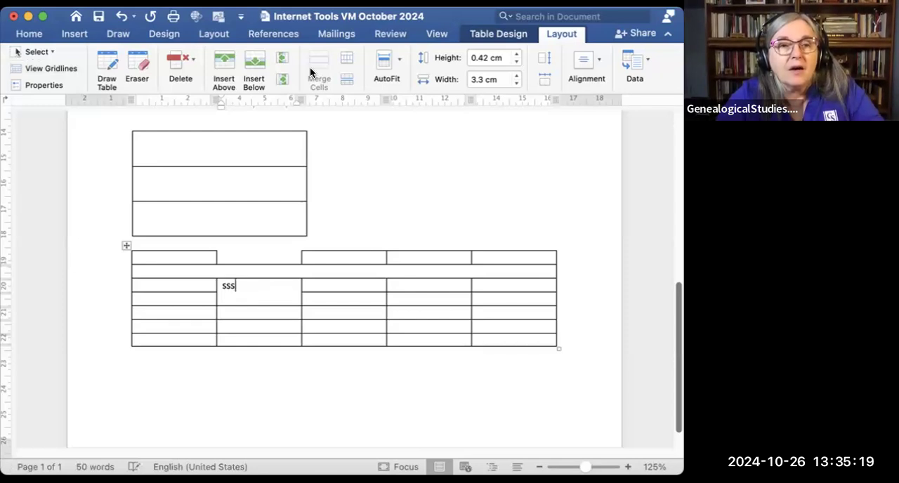
{"action": "left_click", "coordinate": [139, 62]}
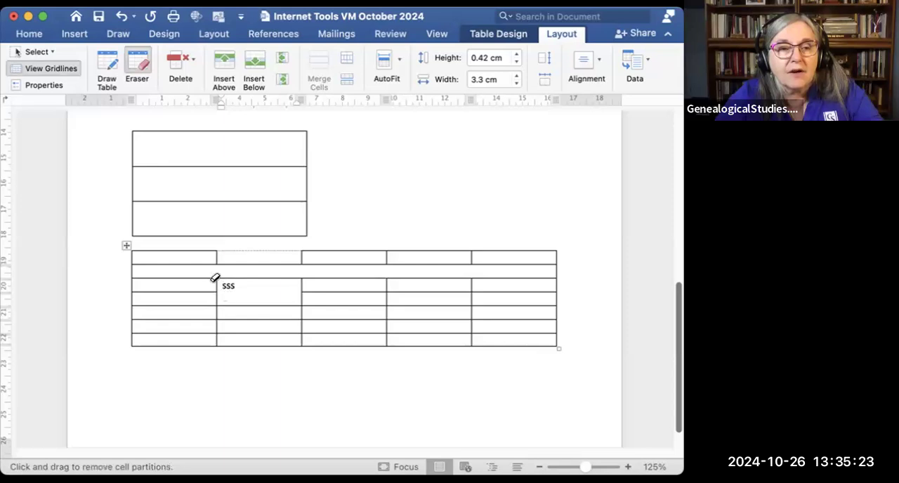
{"action": "left_click", "coordinate": [140, 60]}
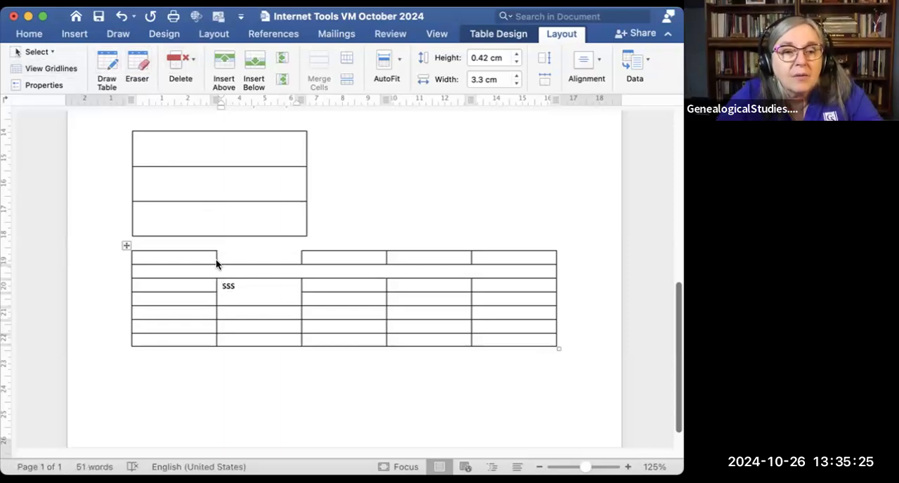
{"action": "left_click", "coordinate": [203, 283]}
{"action": "left_click", "coordinate": [227, 297]}
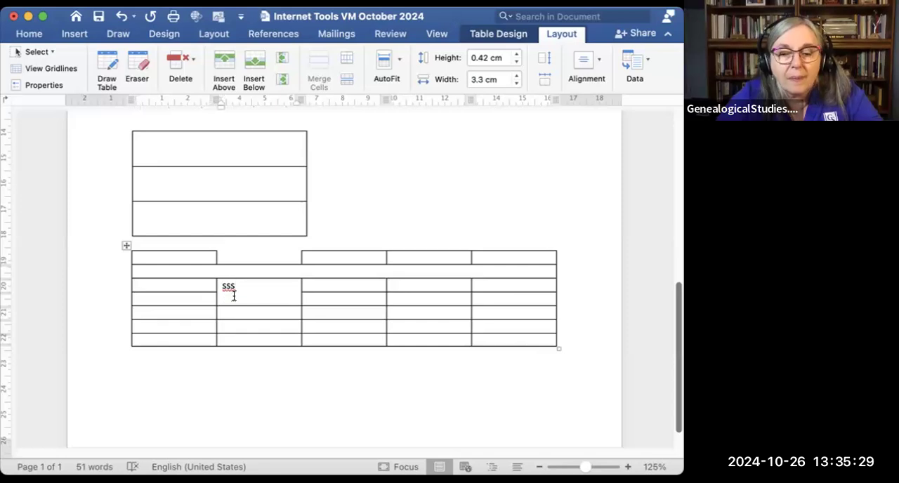
{"action": "key", "text": "Return"}
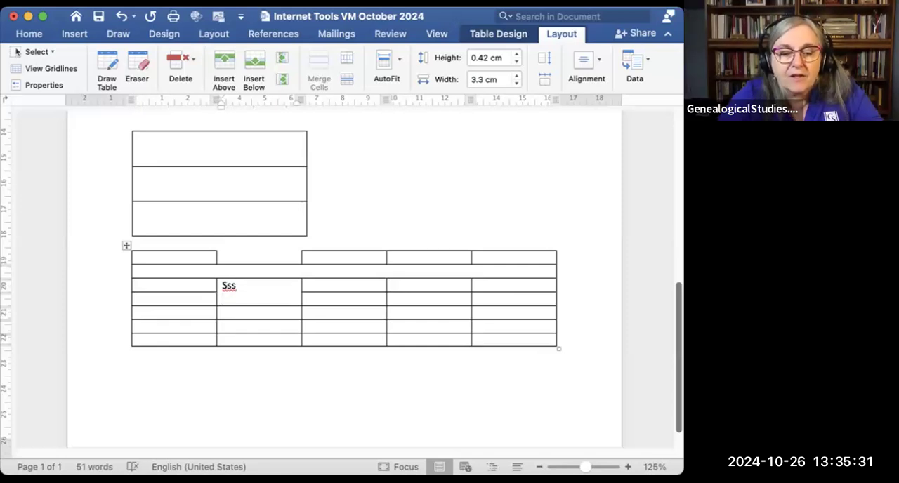
{"action": "type", "text": "sss"}
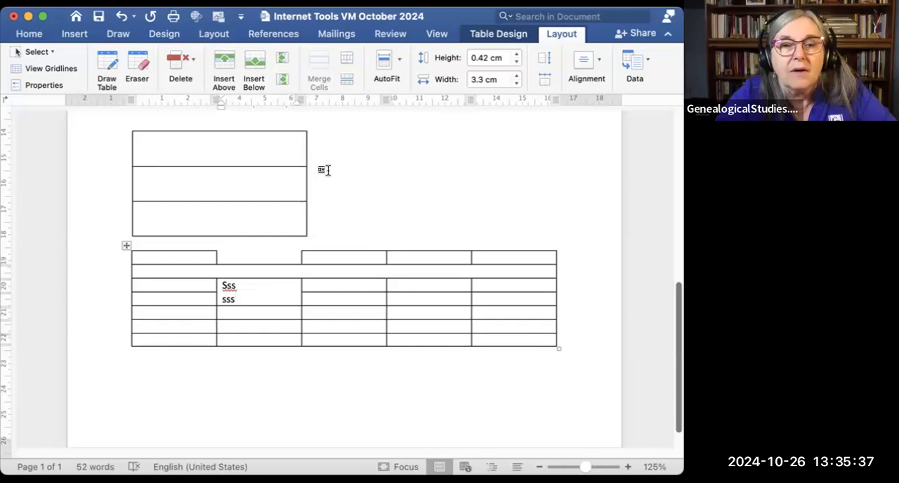
Step: Remove all borders from the four cells in rows three and four of the five-column table's third and fourth columns, and reapply them
{"action": "left_click", "coordinate": [26, 35]}
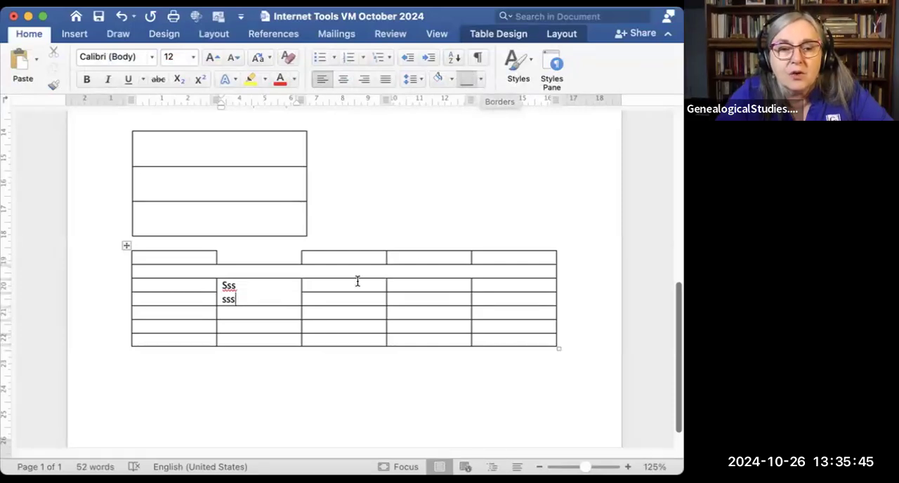
{"action": "left_click_drag", "start_coordinate": [351, 283], "coordinate": [395, 293]}
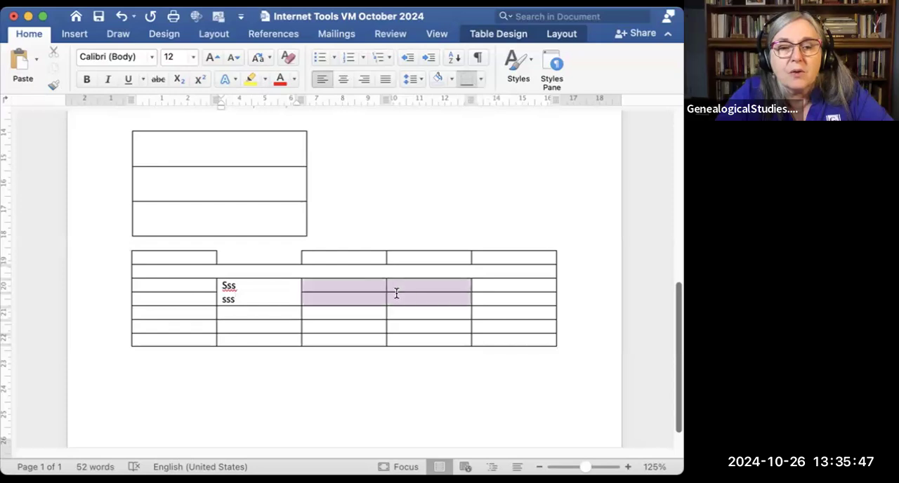
{"action": "left_click", "coordinate": [480, 79]}
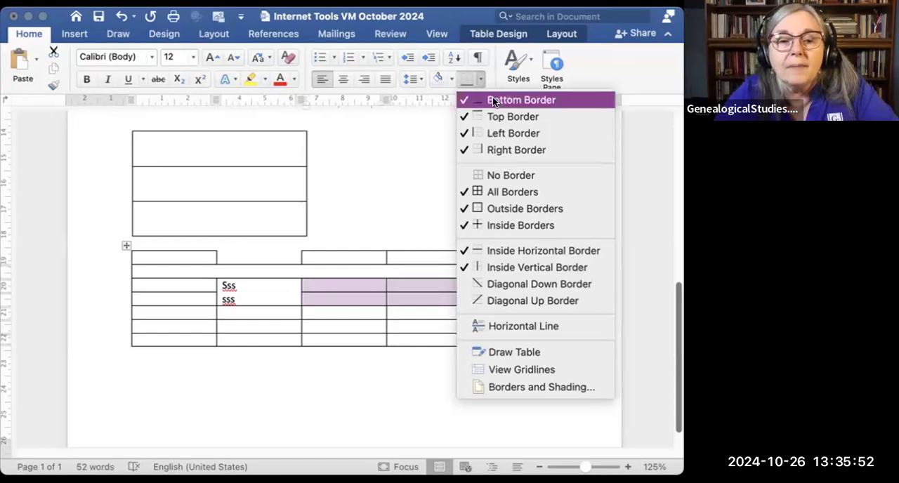
{"action": "left_click", "coordinate": [497, 192]}
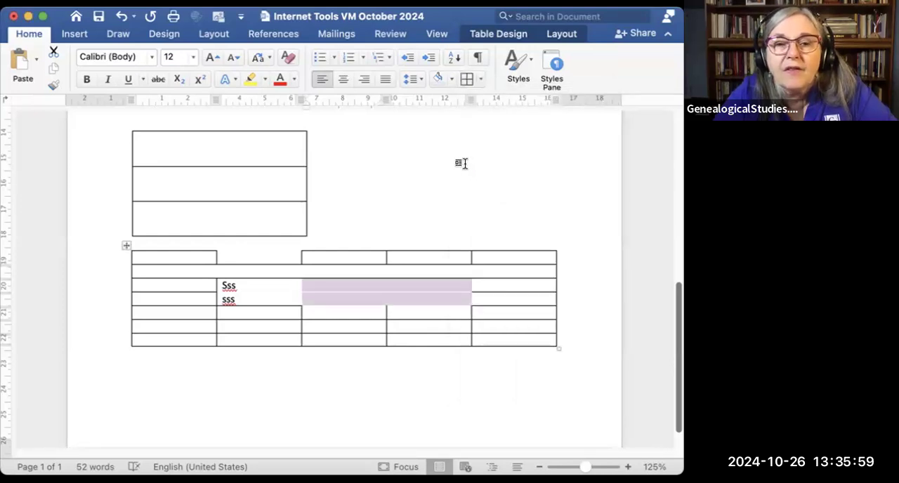
{"action": "left_click", "coordinate": [477, 80]}
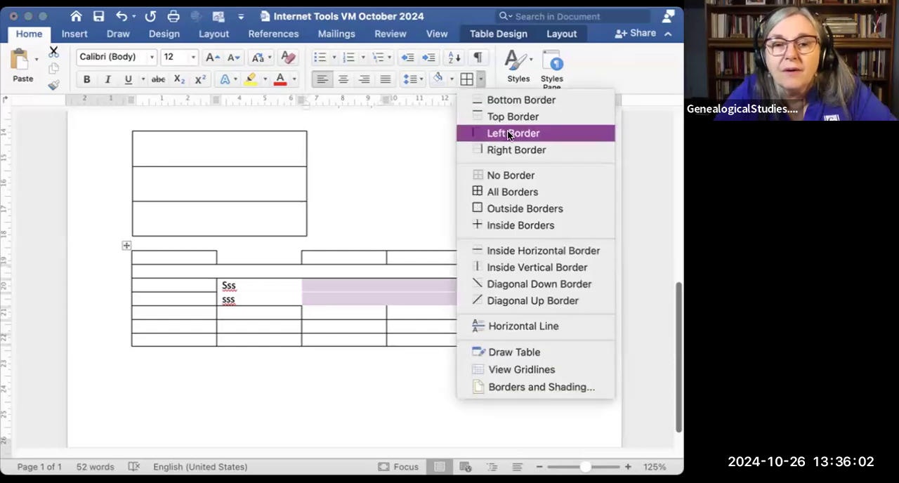
{"action": "left_click", "coordinate": [510, 193]}
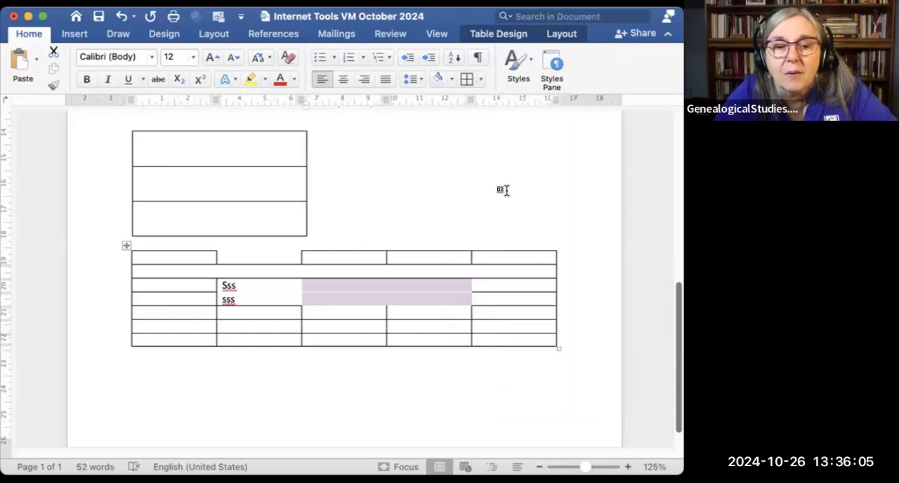
{"action": "left_click", "coordinate": [480, 80]}
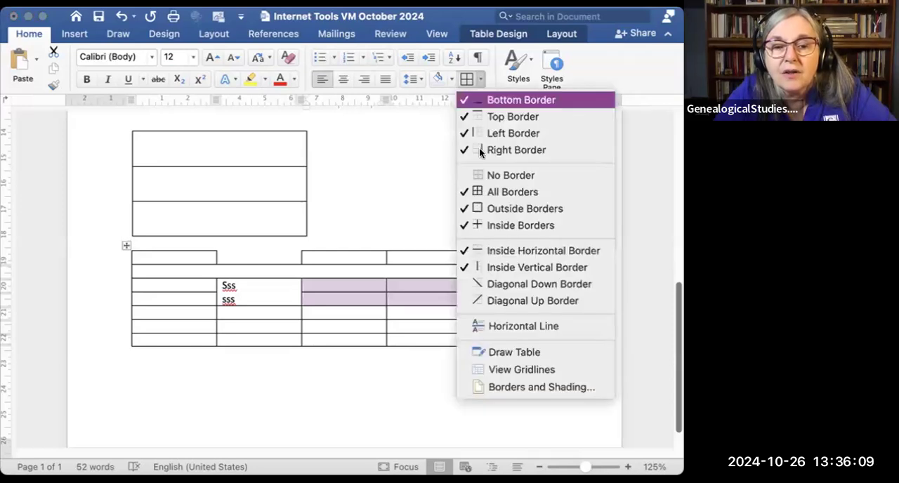
{"action": "left_click", "coordinate": [377, 283]}
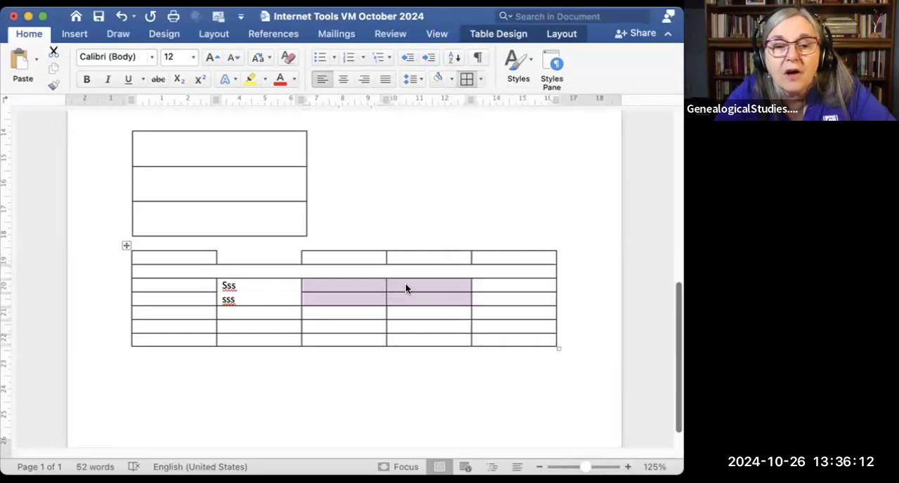
{"action": "left_click", "coordinate": [493, 283]}
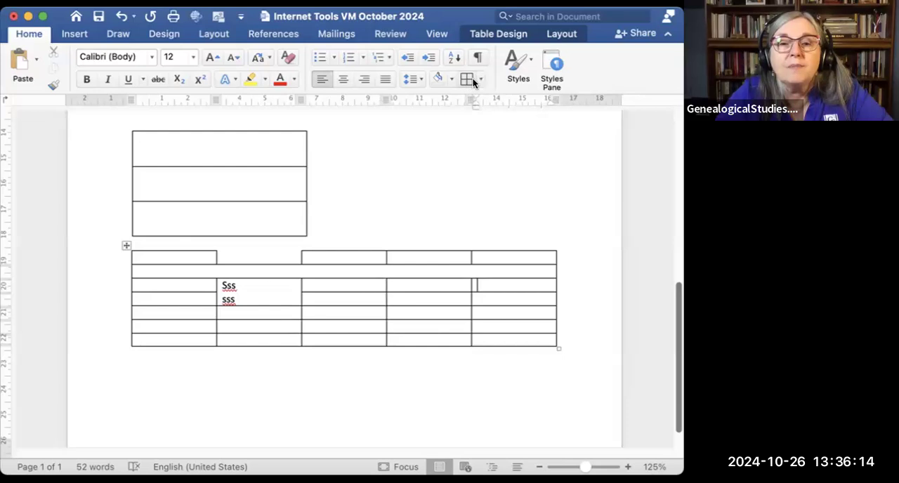
{"action": "left_click", "coordinate": [482, 80]}
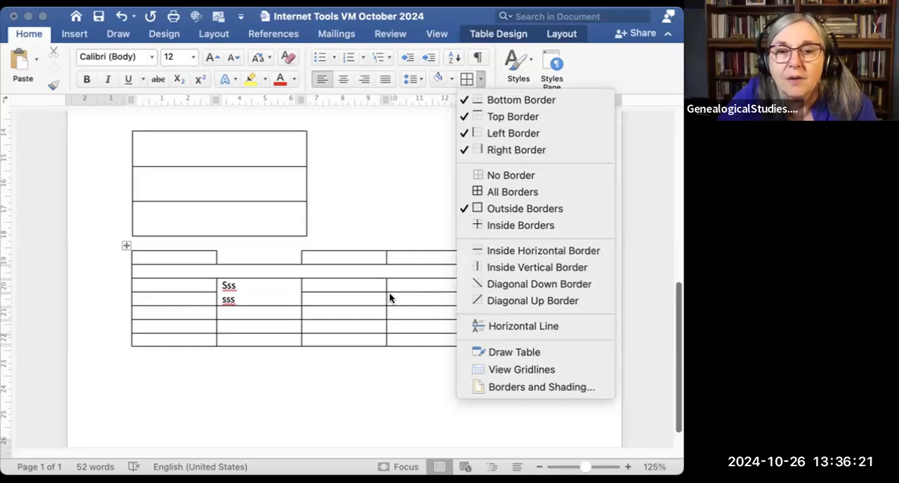
{"action": "left_click", "coordinate": [408, 174]}
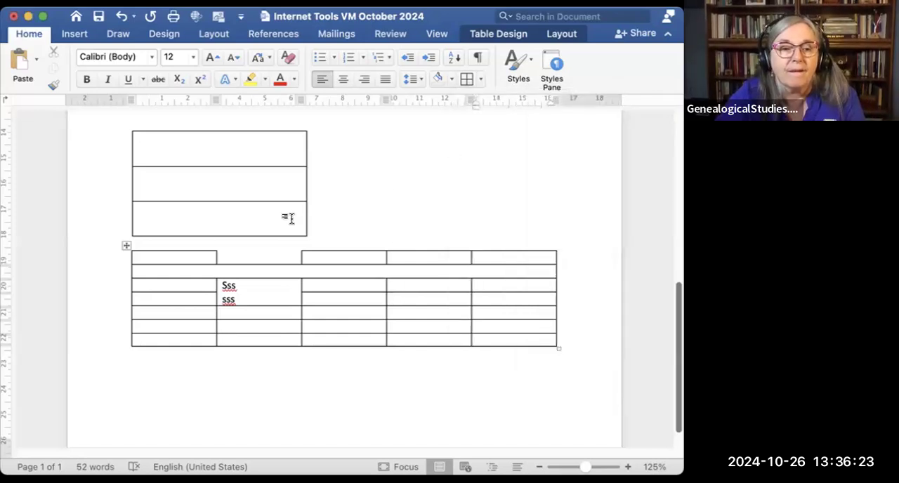
Step: Delete both tables and insert a new table with six columns and five rows in their place
{"action": "left_click_drag", "start_coordinate": [195, 147], "coordinate": [351, 350]}
{"action": "key", "text": "BackSpace"}
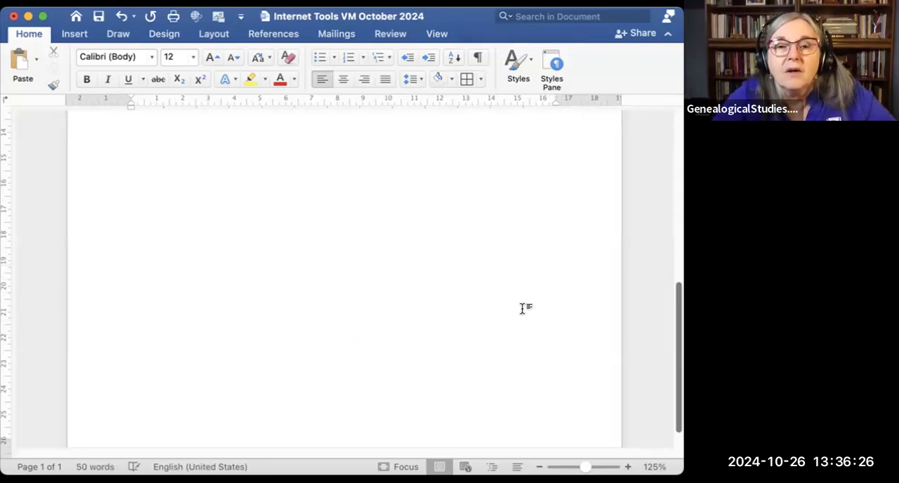
{"action": "left_click", "coordinate": [75, 34]}
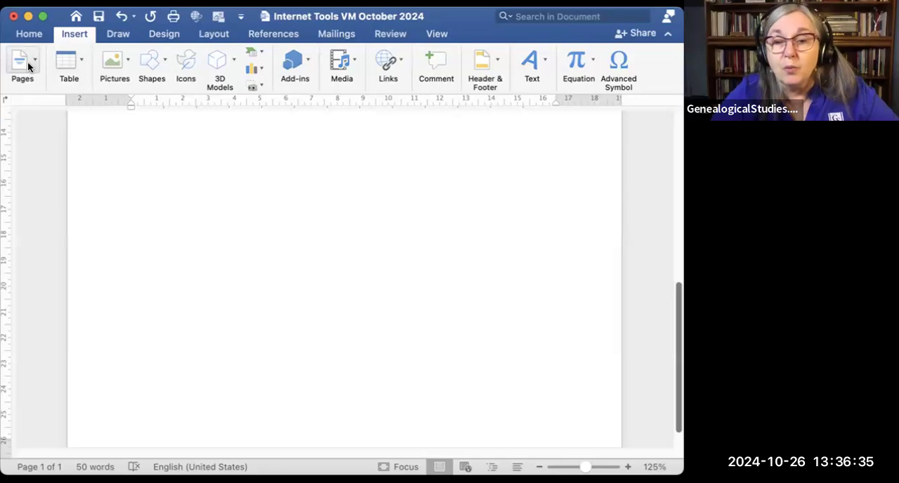
{"action": "left_click", "coordinate": [79, 61]}
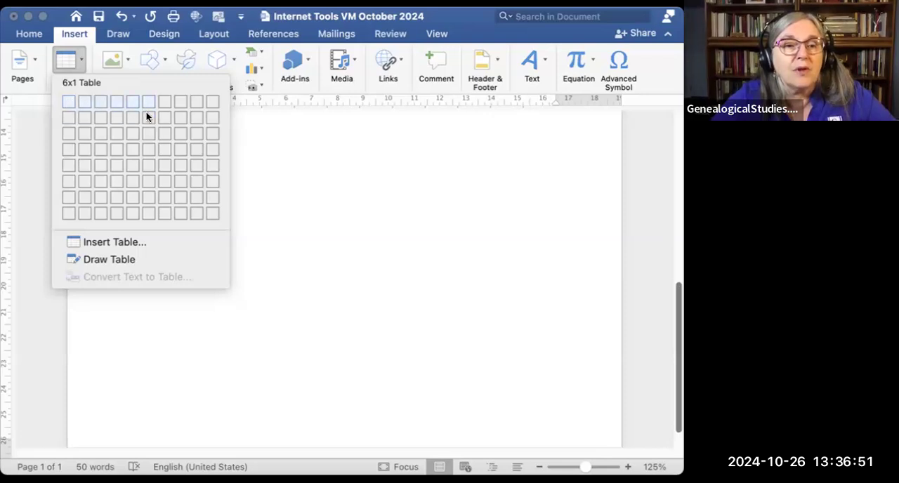
{"action": "left_click", "coordinate": [145, 158]}
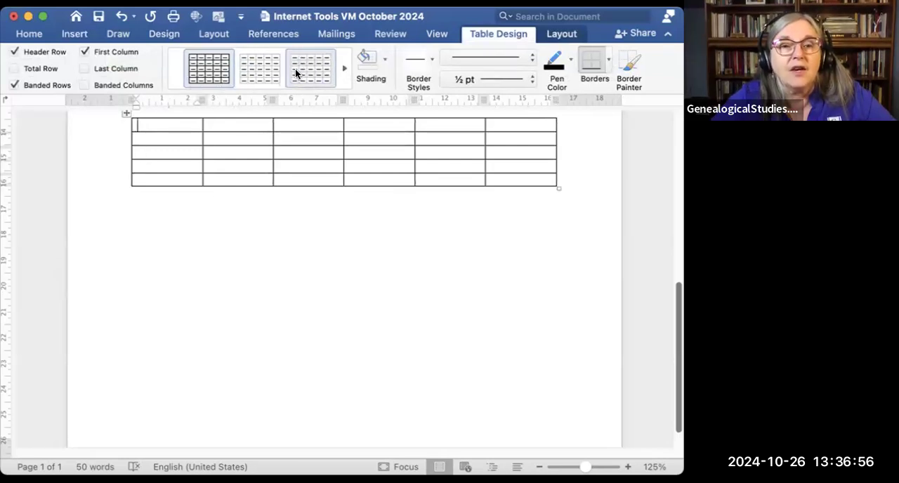
Step: Paint a ½ pt double-line border between the first and second rows of the six-column table
{"action": "left_click", "coordinate": [344, 68]}
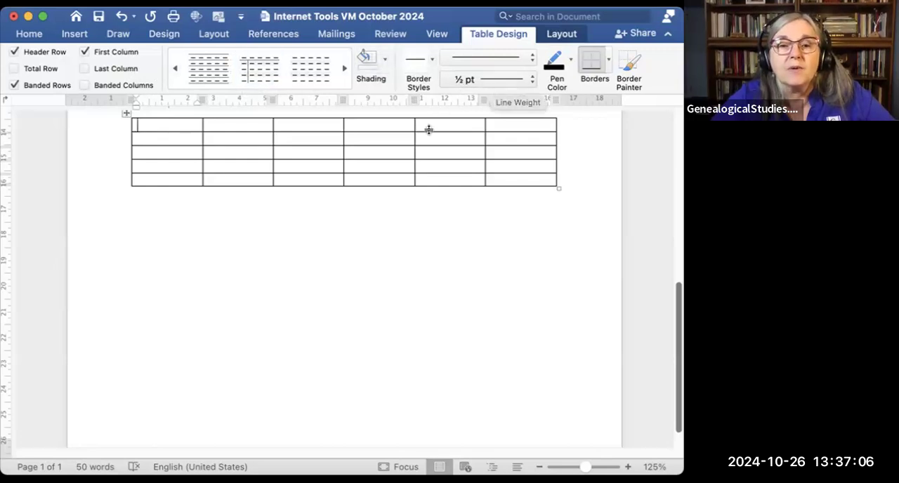
{"action": "left_click_drag", "start_coordinate": [187, 124], "coordinate": [494, 136]}
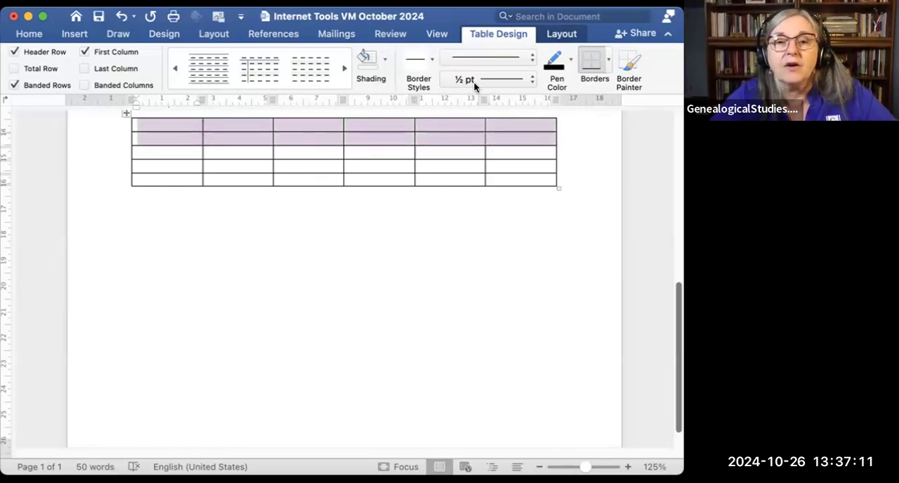
{"action": "left_click", "coordinate": [531, 55]}
{"action": "left_click", "coordinate": [496, 174]}
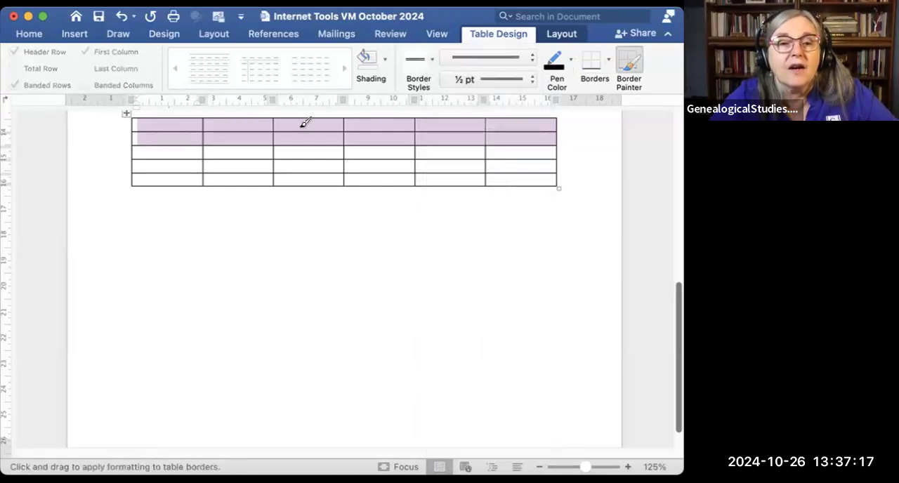
{"action": "mouse_move", "coordinate": [187, 124]}
{"action": "left_mouse_down"}
{"action": "mouse_move", "coordinate": [457, 118]}
{"action": "mouse_move", "coordinate": [517, 120]}
{"action": "mouse_move", "coordinate": [523, 133]}
{"action": "left_mouse_up"}
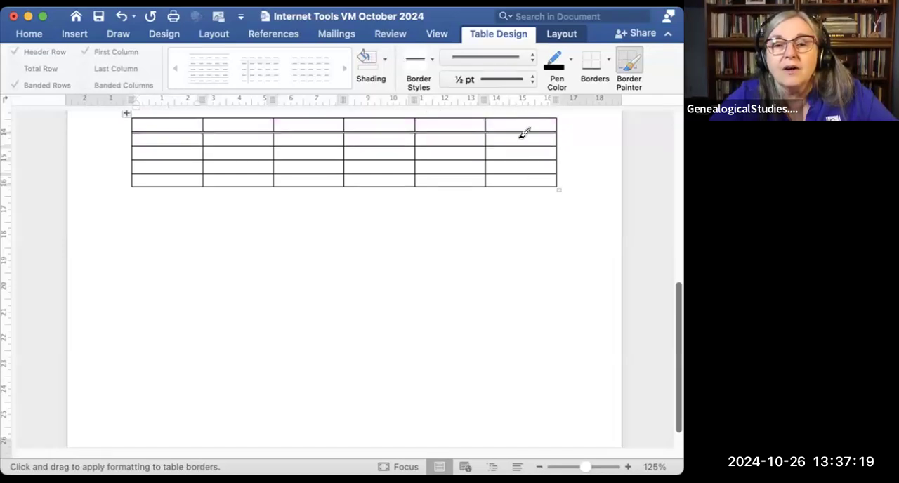
{"action": "left_click", "coordinate": [540, 248]}
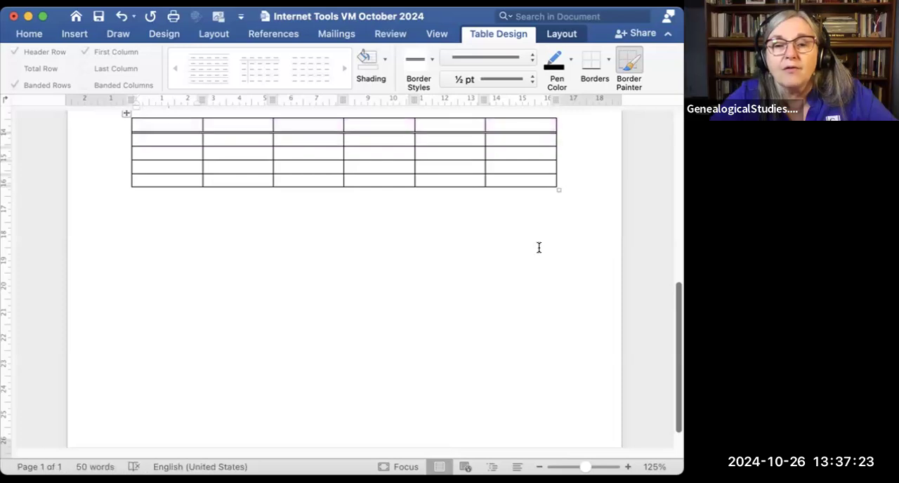
Step: Stop border painting and add a blank line below the six-column table
{"action": "left_click", "coordinate": [525, 218]}
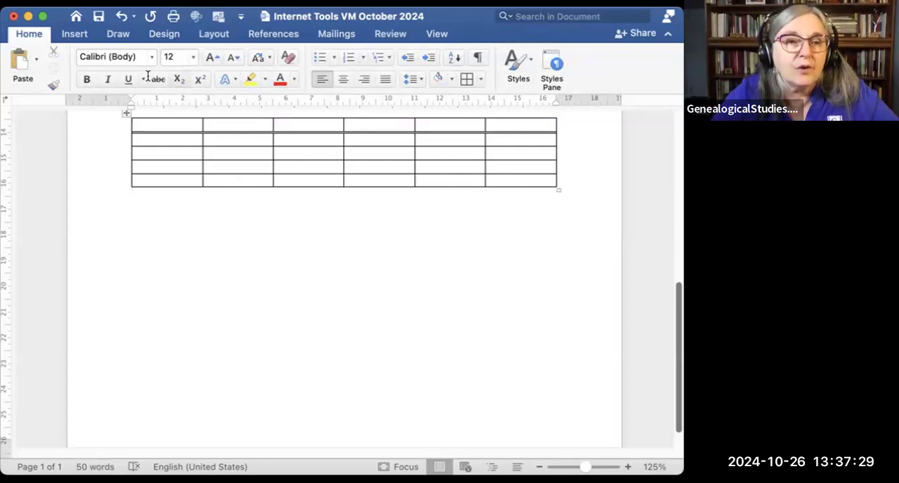
{"action": "left_click", "coordinate": [76, 34]}
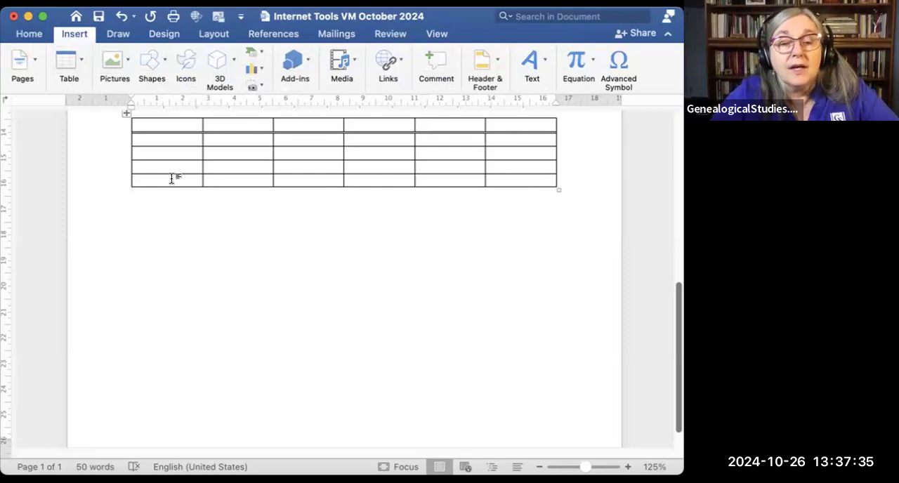
{"action": "key", "text": "Return"}
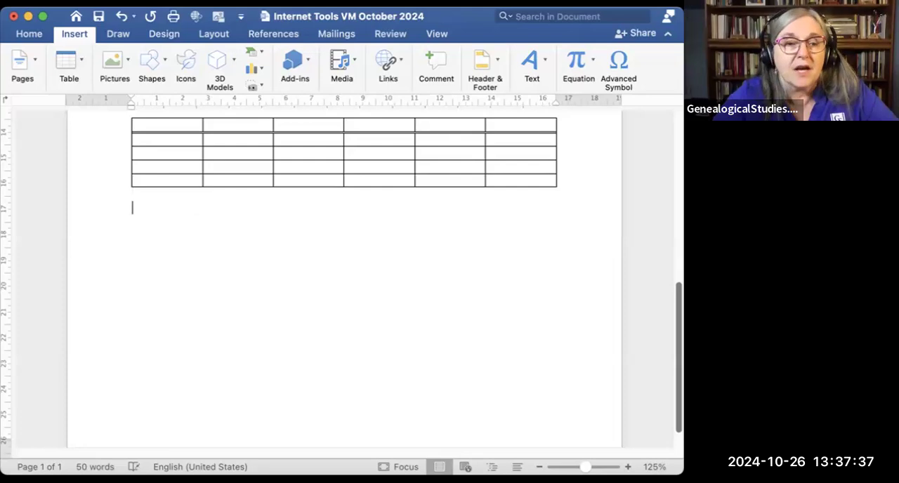
{"action": "left_click", "coordinate": [126, 60]}
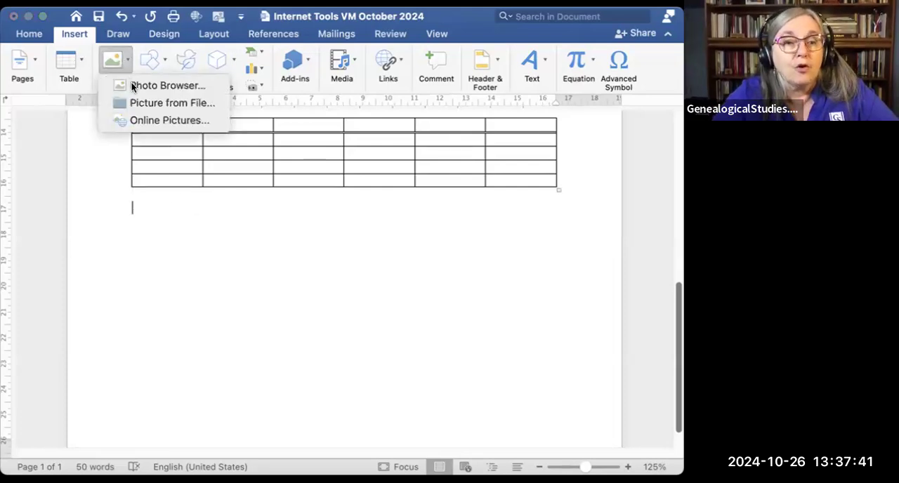
{"action": "left_click", "coordinate": [138, 84]}
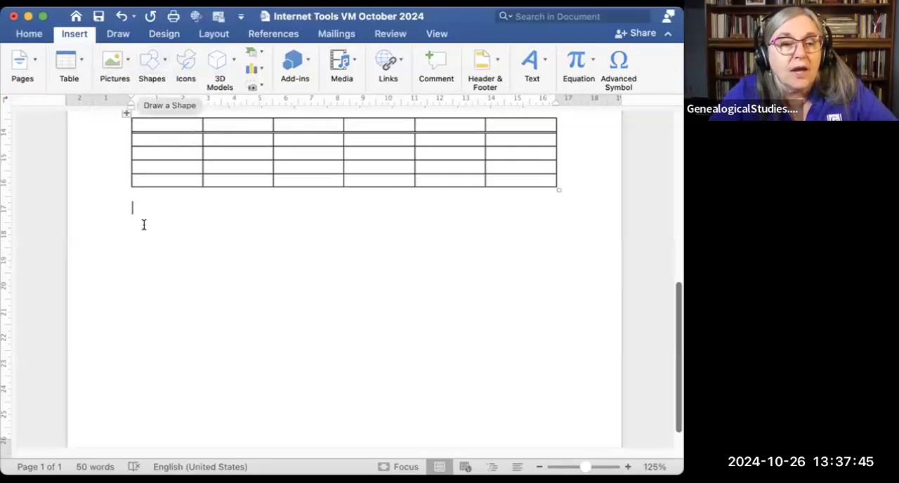
{"action": "left_click", "coordinate": [123, 62]}
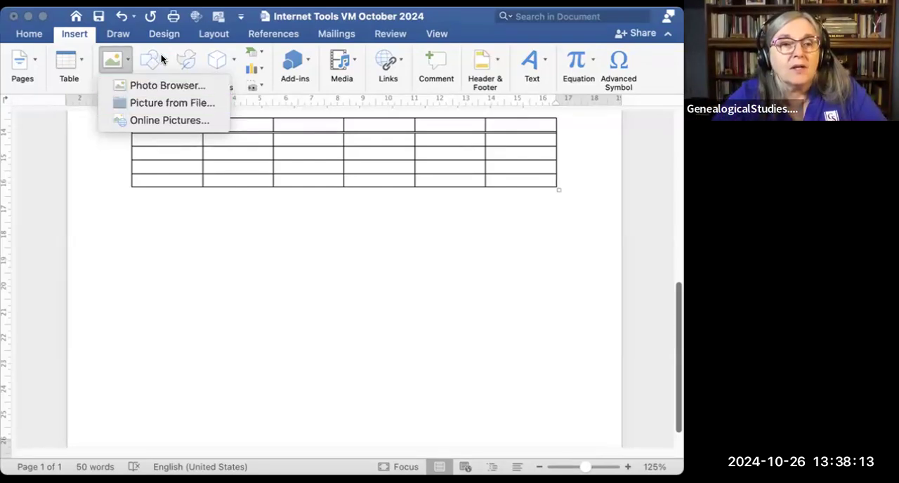
{"action": "key", "text": "Escape"}
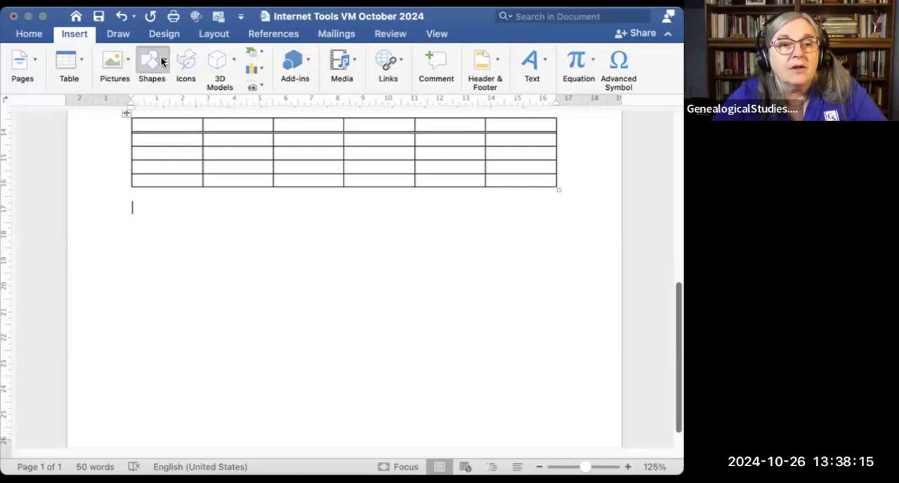
Step: Draw a right brace about 2 cm wide and 6 cm high below the table and give it the black line style
{"action": "left_click", "coordinate": [161, 57]}
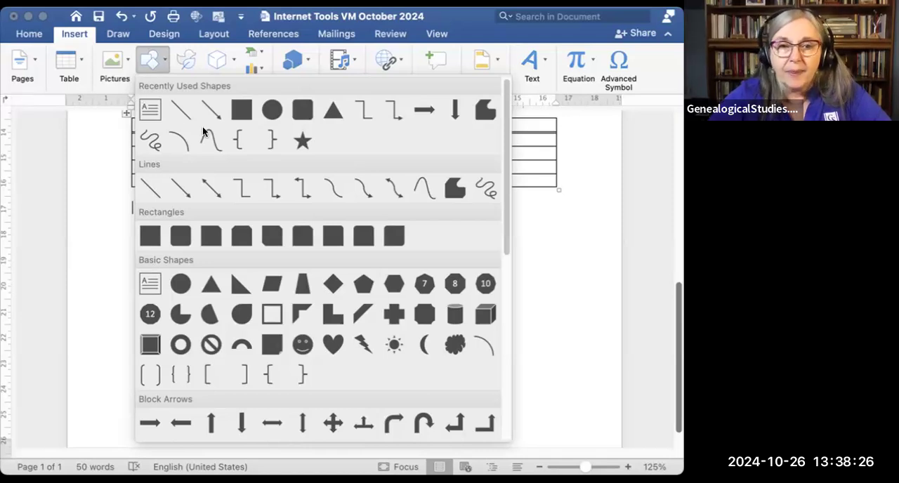
{"action": "left_click", "coordinate": [270, 144]}
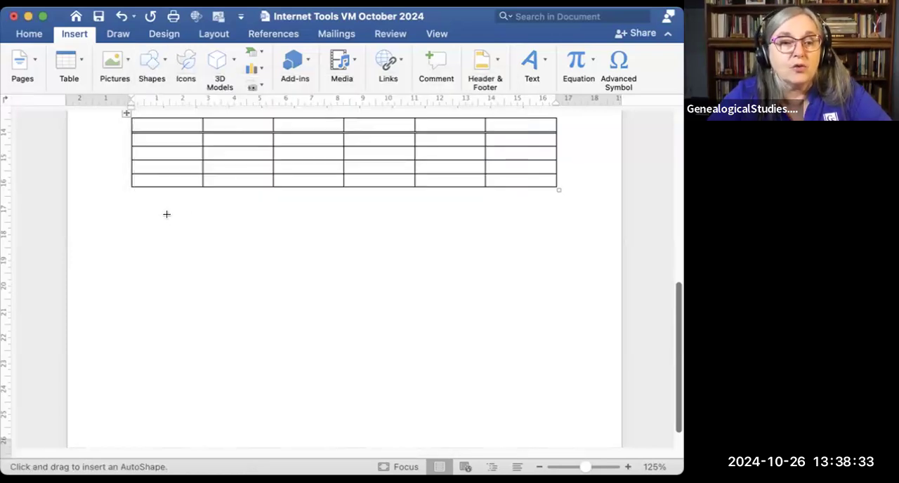
{"action": "left_click_drag", "start_coordinate": [150, 207], "coordinate": [201, 359]}
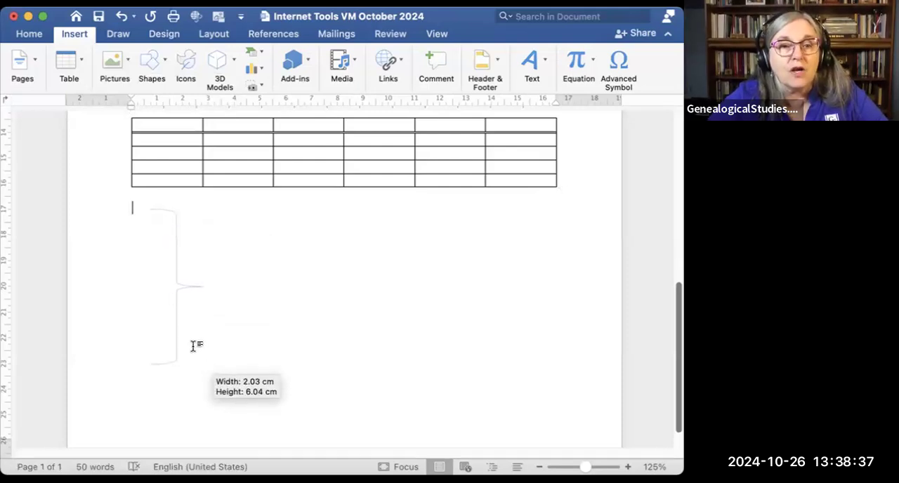
{"action": "left_click_drag", "start_coordinate": [175, 299], "coordinate": [177, 289]}
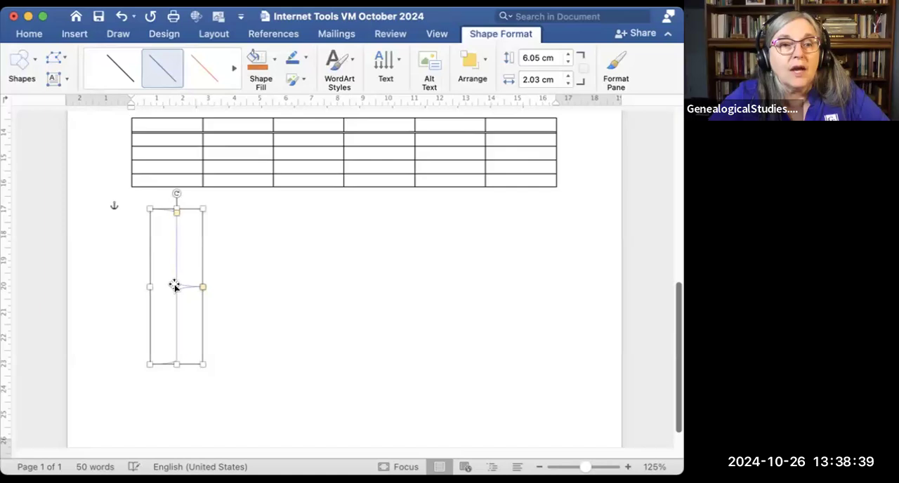
{"action": "left_click", "coordinate": [110, 62]}
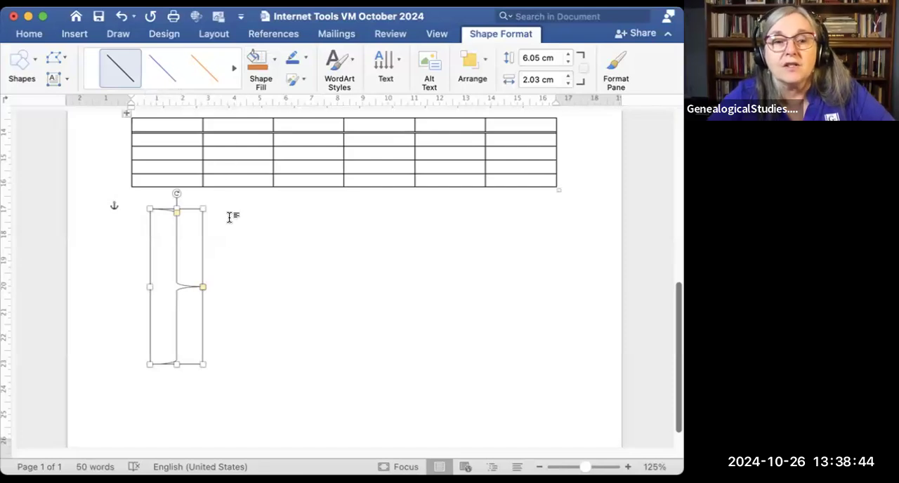
Step: Shorten the brace to a height of about 4.6 cm, rotate it clockwise to a slant, and leave it selected
{"action": "left_click_drag", "start_coordinate": [174, 364], "coordinate": [169, 326]}
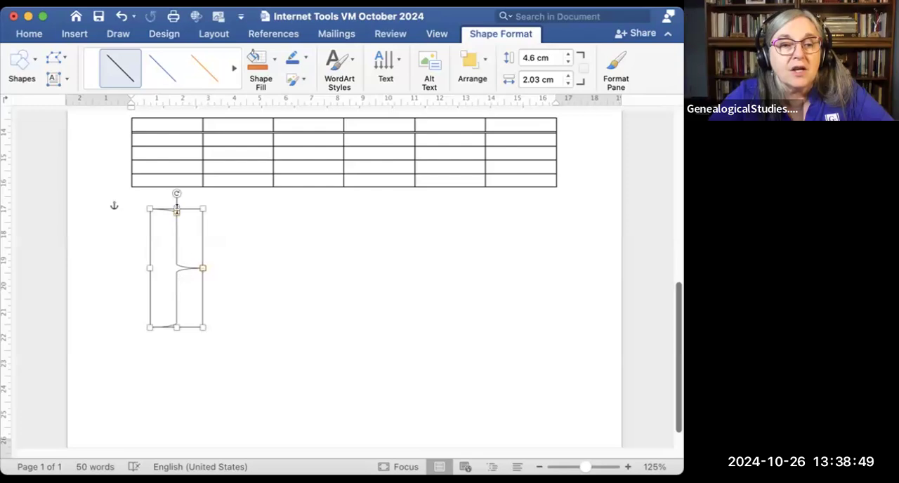
{"action": "left_click_drag", "start_coordinate": [176, 190], "coordinate": [216, 205]}
{"action": "left_click", "coordinate": [271, 269]}
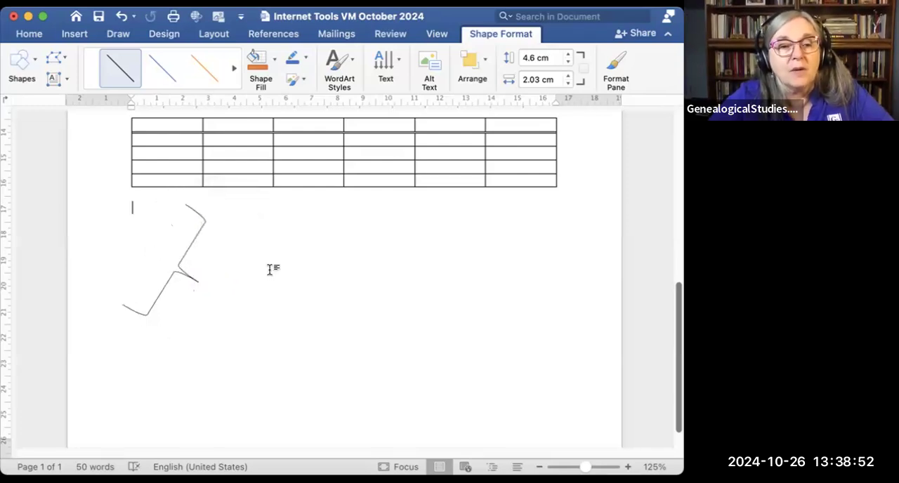
{"action": "left_click", "coordinate": [196, 281]}
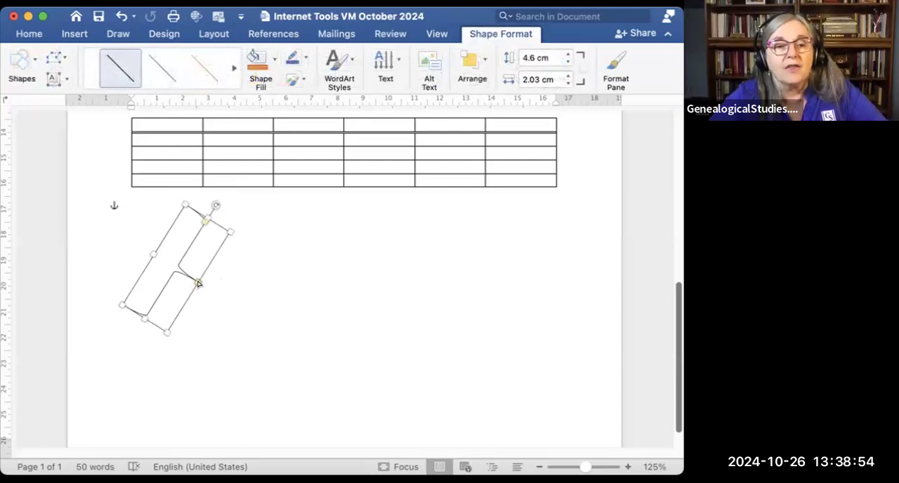
Step: Shift the middle point of the rotated brace slightly toward its lower end and deselect the shape
{"action": "left_click_drag", "start_coordinate": [197, 282], "coordinate": [180, 278]}
{"action": "left_click", "coordinate": [255, 261]}
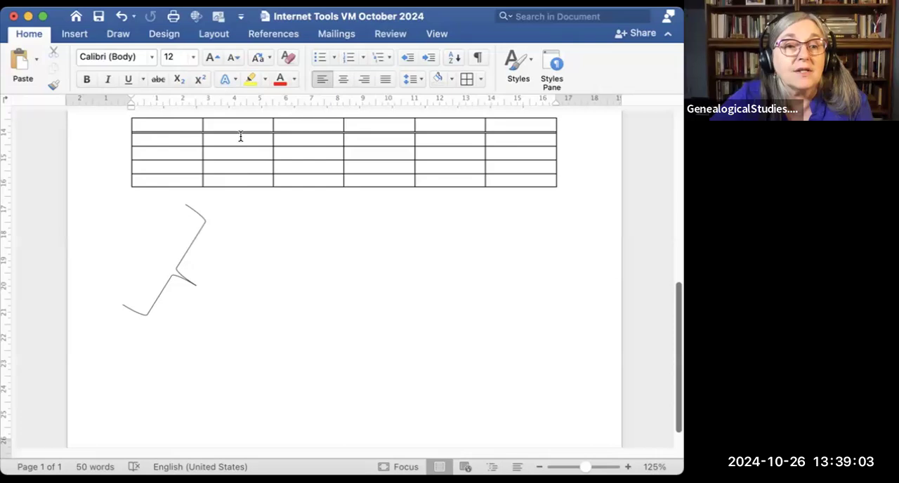
Step: Browse the available shapes and the icon library without inserting anything
{"action": "left_click", "coordinate": [74, 36]}
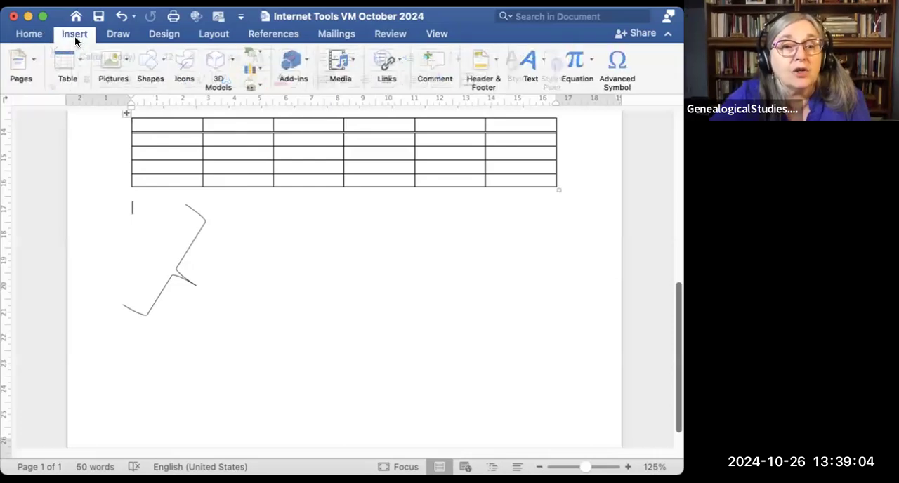
{"action": "left_click", "coordinate": [162, 61]}
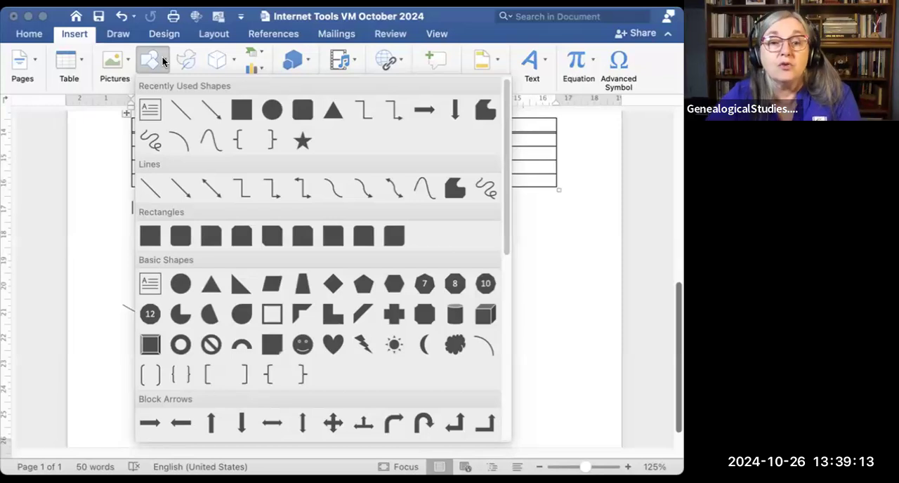
{"action": "left_click", "coordinate": [191, 64]}
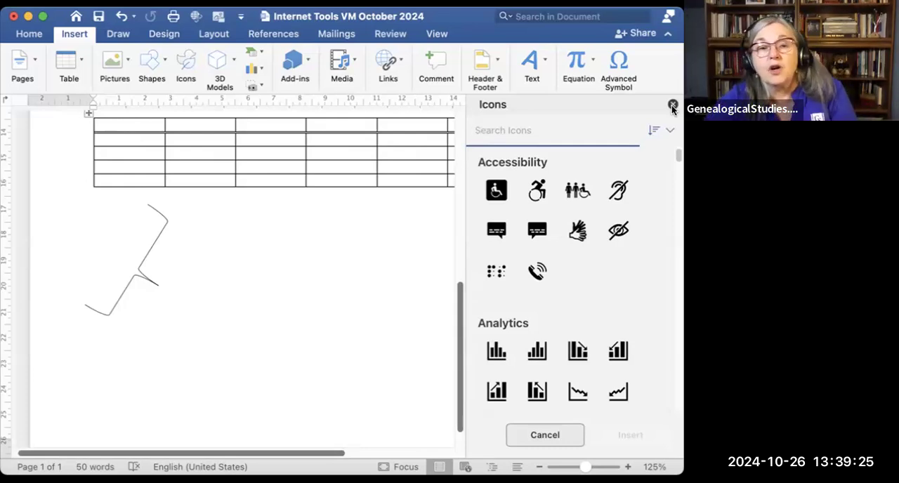
{"action": "left_click", "coordinate": [673, 105]}
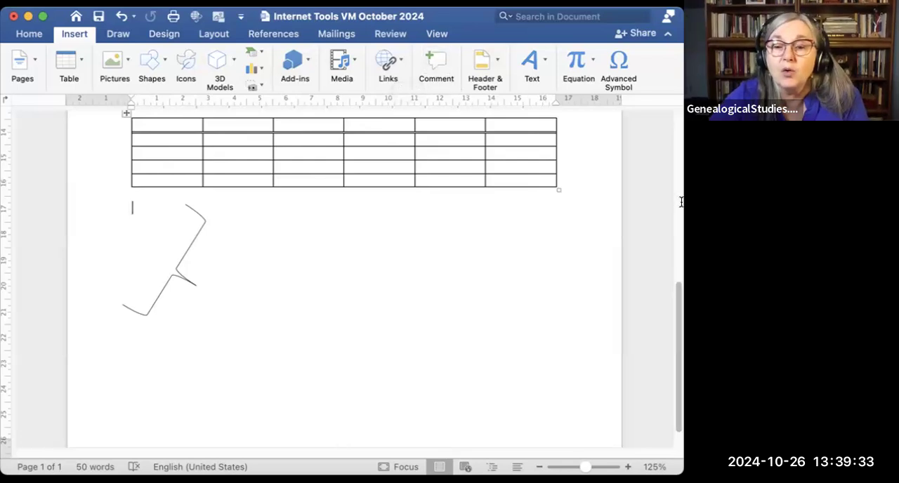
Step: Remove the hyperlink from the Excel for Genealogy registration address and place the cursor at the end of the title line
{"action": "scroll", "coordinate": [495, 192], "scroll_direction": "up", "scroll_amount": 10}
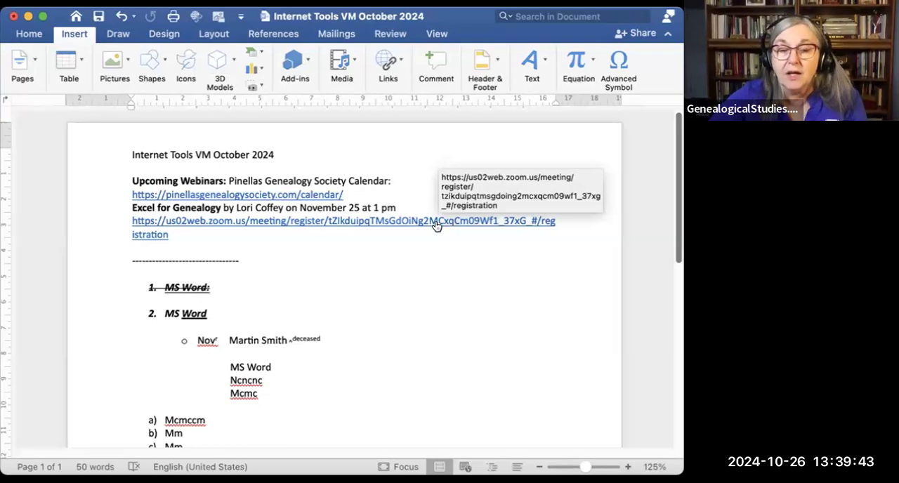
{"action": "right_click", "coordinate": [435, 221]}
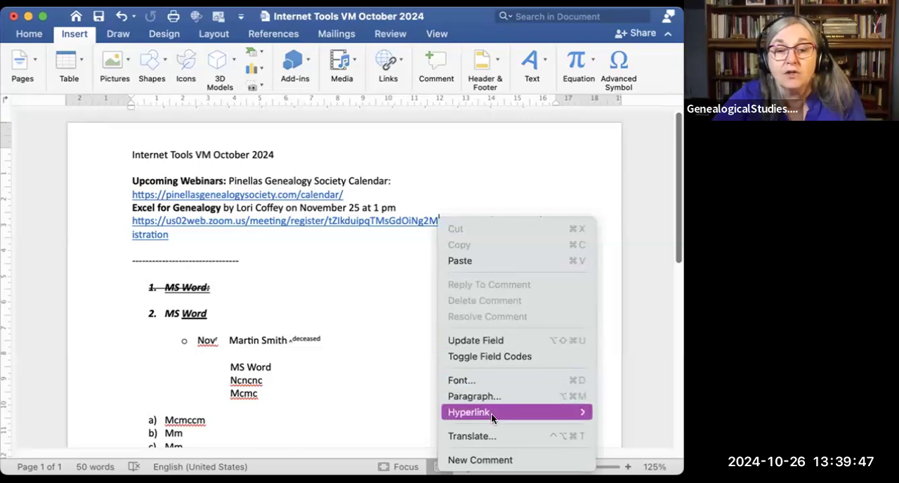
{"action": "mouse_move", "coordinate": [491, 413]}
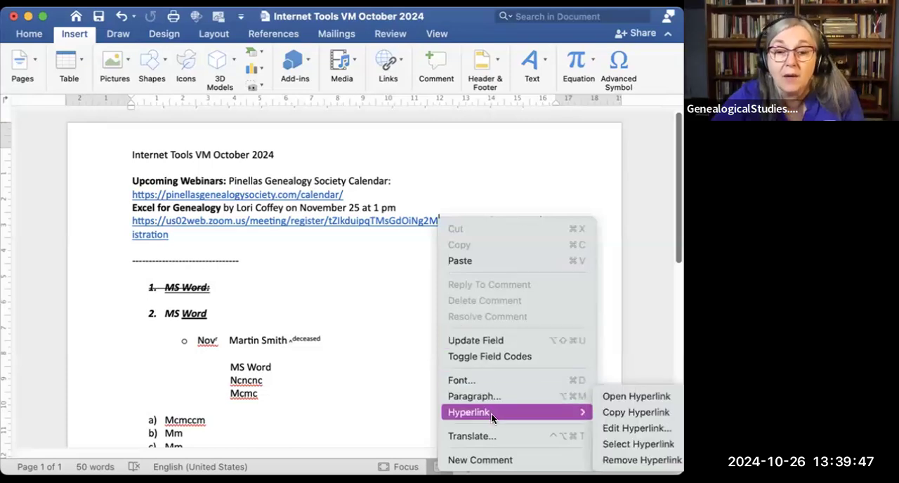
{"action": "left_click", "coordinate": [628, 461]}
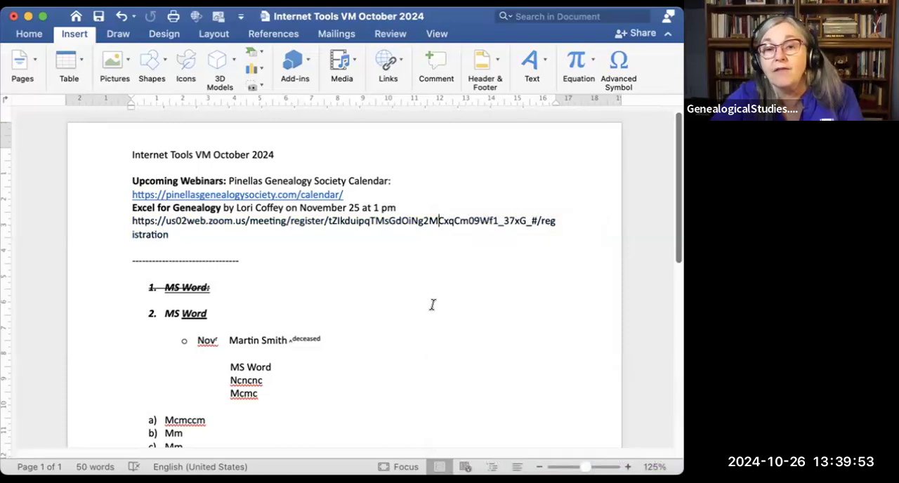
{"action": "double_click", "coordinate": [436, 221]}
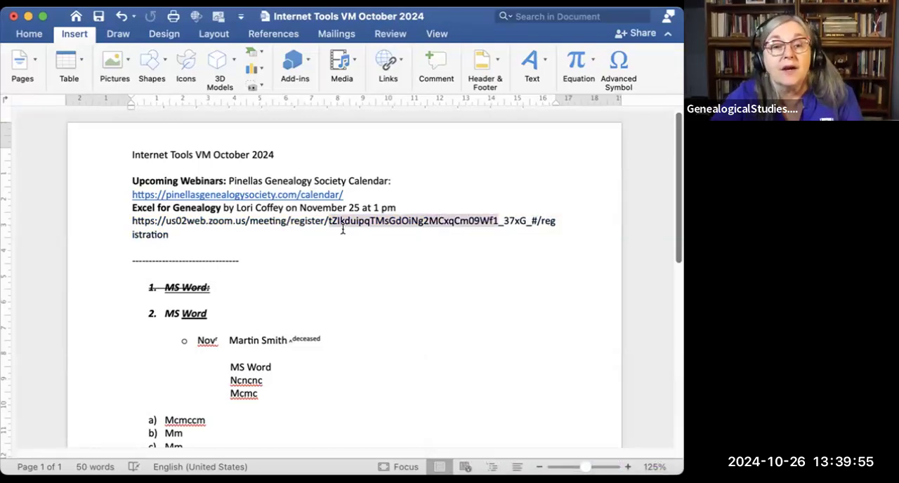
{"action": "left_click", "coordinate": [309, 225]}
{"action": "key", "text": "Down"}
{"action": "key", "text": "Down"}
{"action": "key", "text": "Down"}
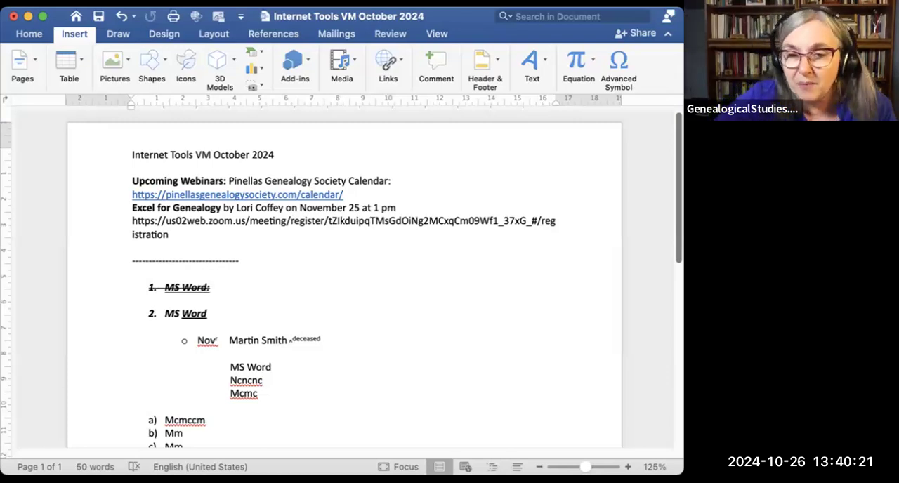
{"action": "left_click", "coordinate": [529, 317]}
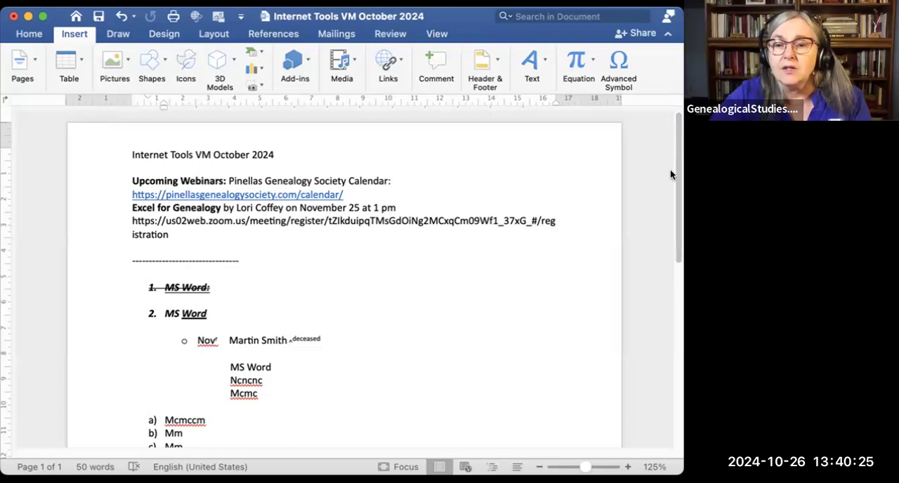
{"action": "left_click", "coordinate": [533, 157]}
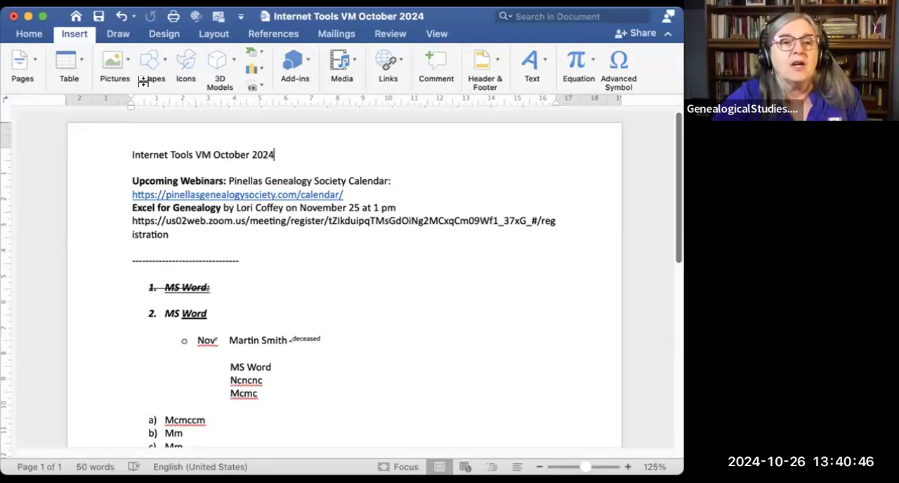
Step: Examine the drawing pens, the document design commands and the page layout commands, including the column presets
{"action": "left_click", "coordinate": [123, 36]}
{"action": "left_click", "coordinate": [123, 36]}
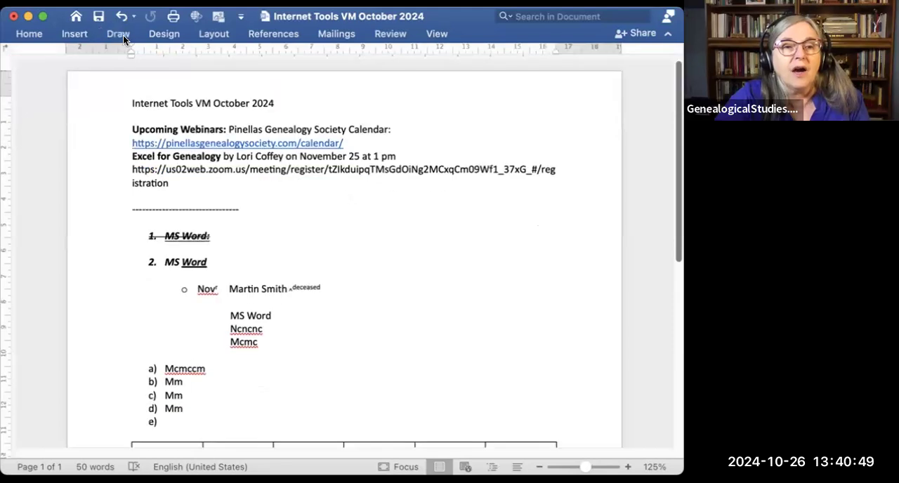
{"action": "left_click", "coordinate": [118, 34]}
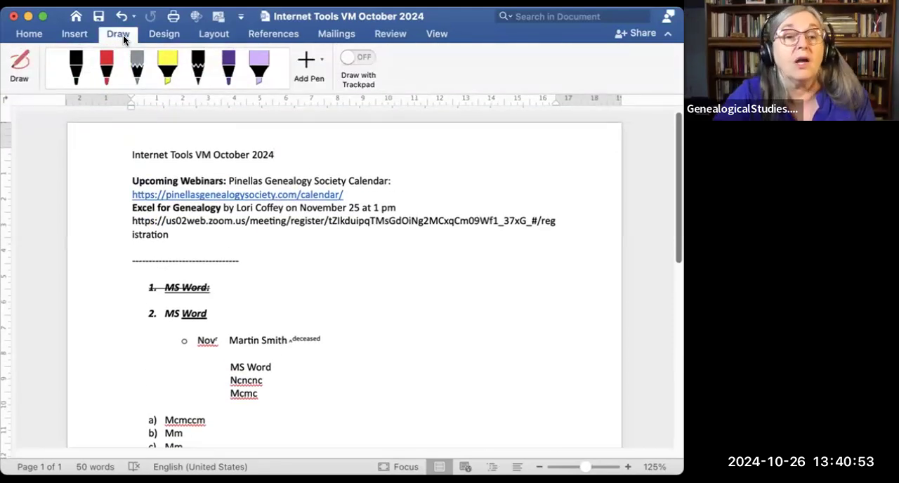
{"action": "left_click", "coordinate": [162, 38]}
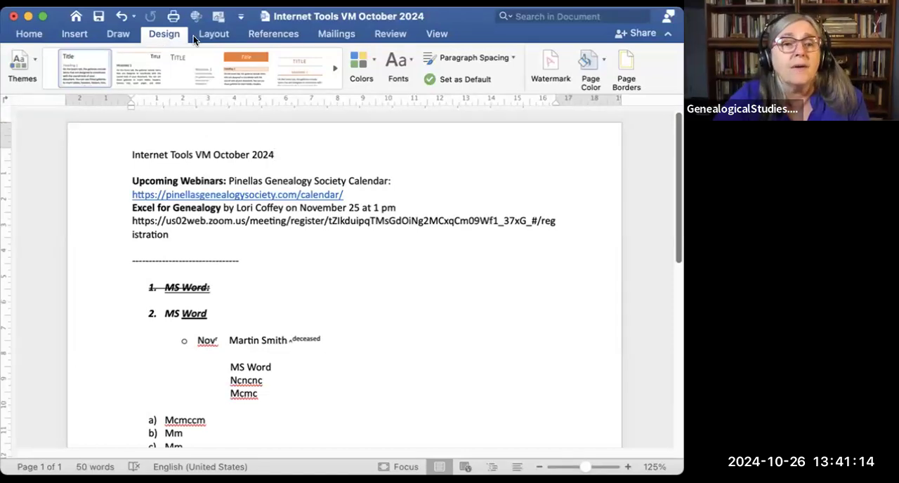
{"action": "left_click", "coordinate": [212, 34]}
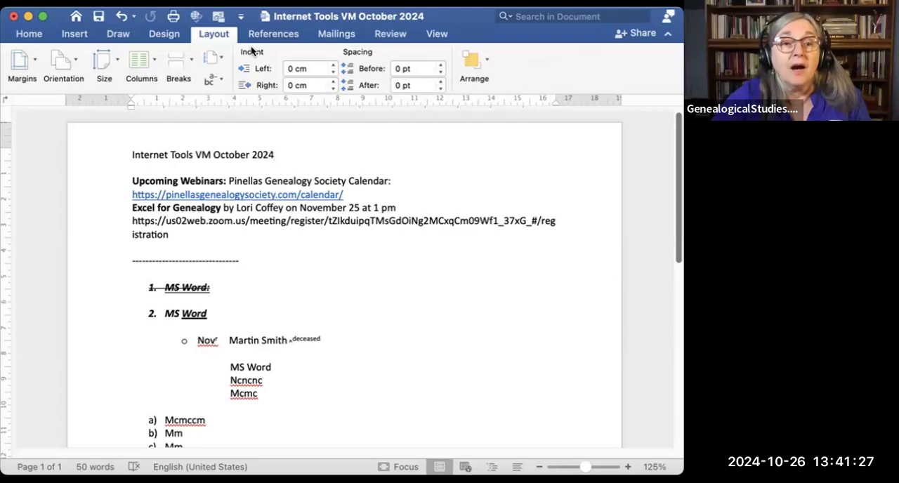
{"action": "left_click", "coordinate": [152, 57]}
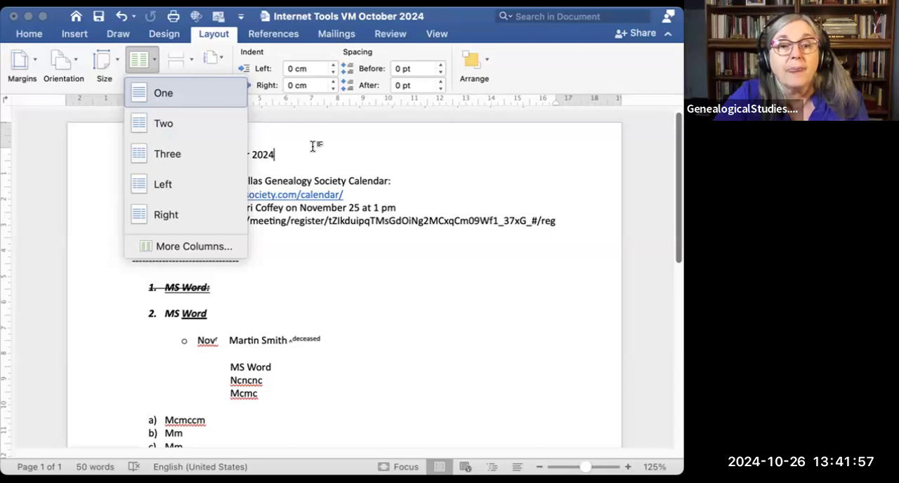
Step: Examine the references, mailings, review and view commands, including the Track Changes options, and go back to the basic formatting commands and the table
{"action": "left_click", "coordinate": [278, 34]}
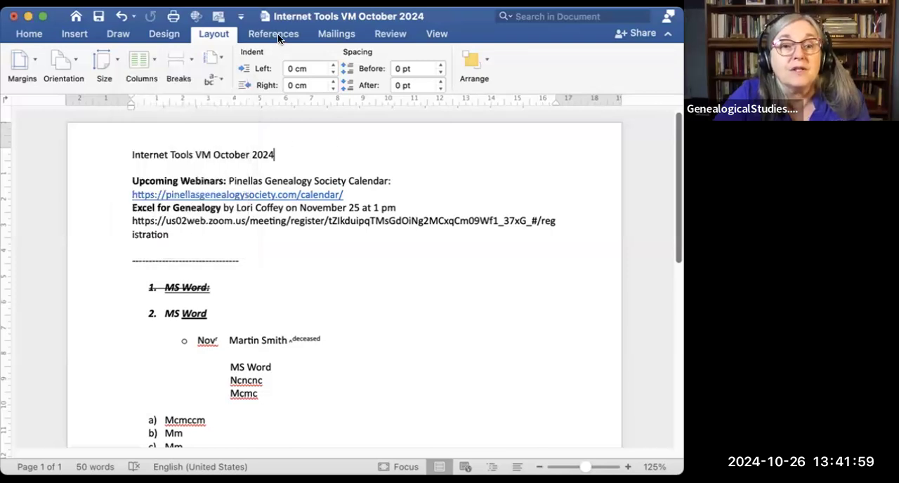
{"action": "left_click", "coordinate": [277, 34]}
{"action": "left_click", "coordinate": [277, 34]}
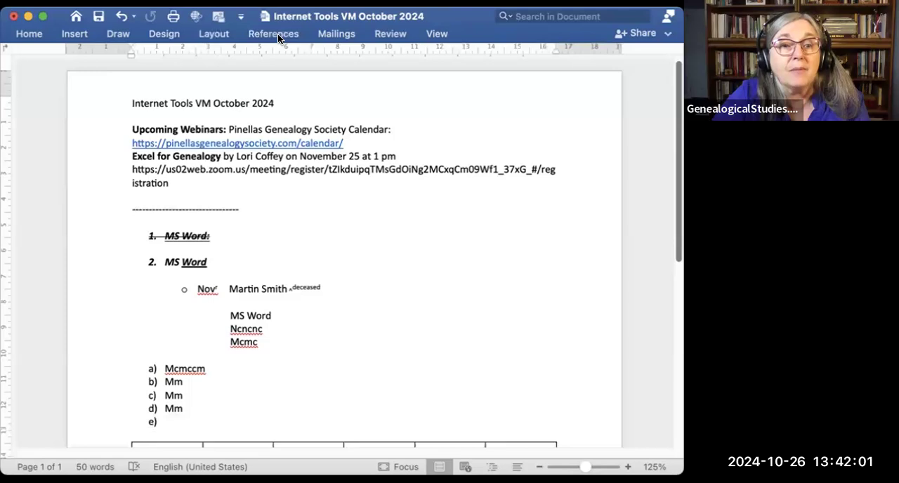
{"action": "left_click", "coordinate": [278, 34]}
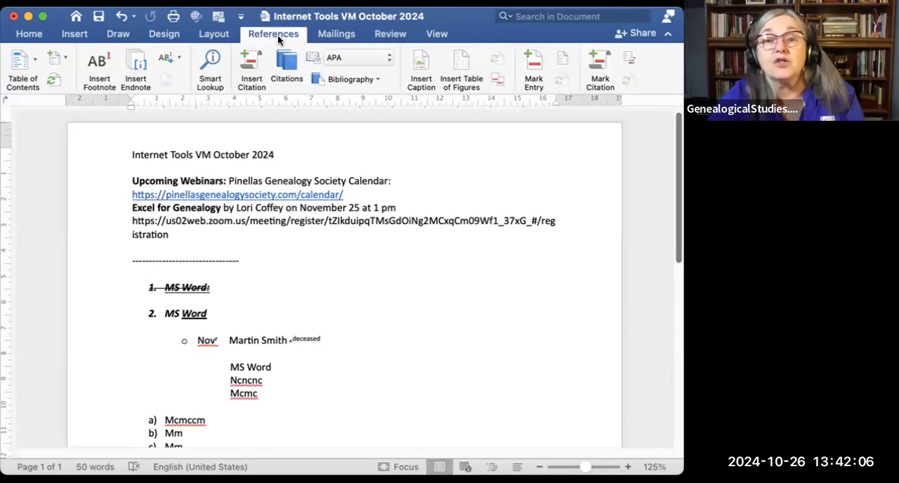
{"action": "left_click", "coordinate": [336, 32]}
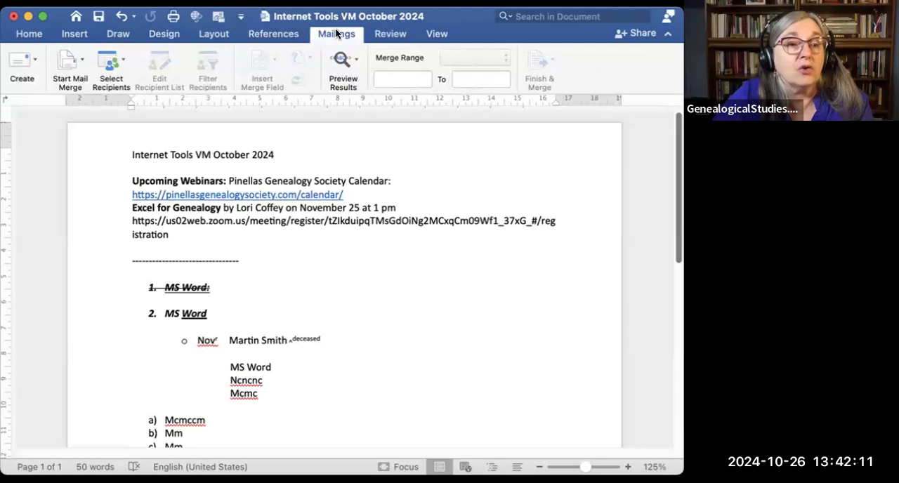
{"action": "left_click", "coordinate": [387, 35]}
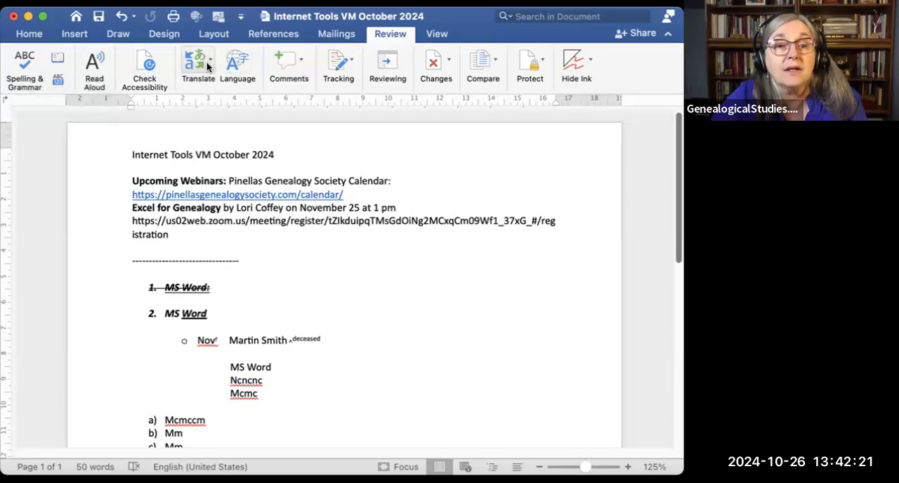
{"action": "left_click", "coordinate": [348, 62]}
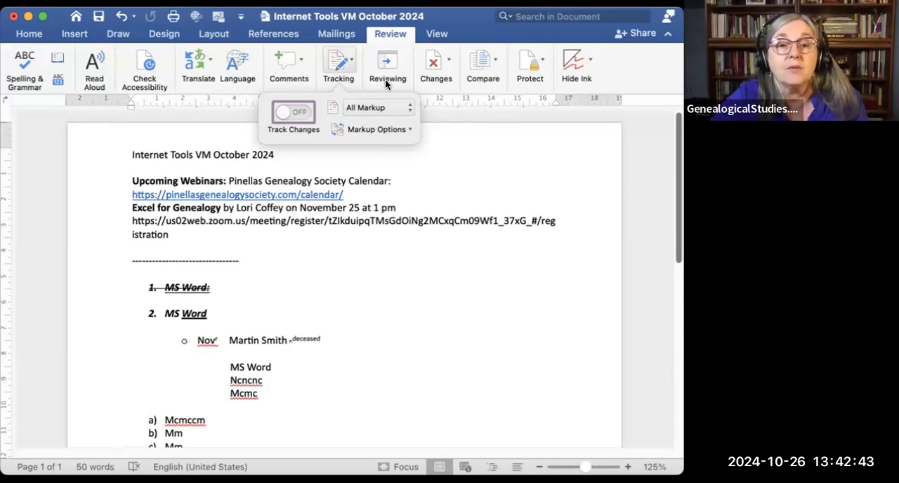
{"action": "left_click", "coordinate": [454, 140]}
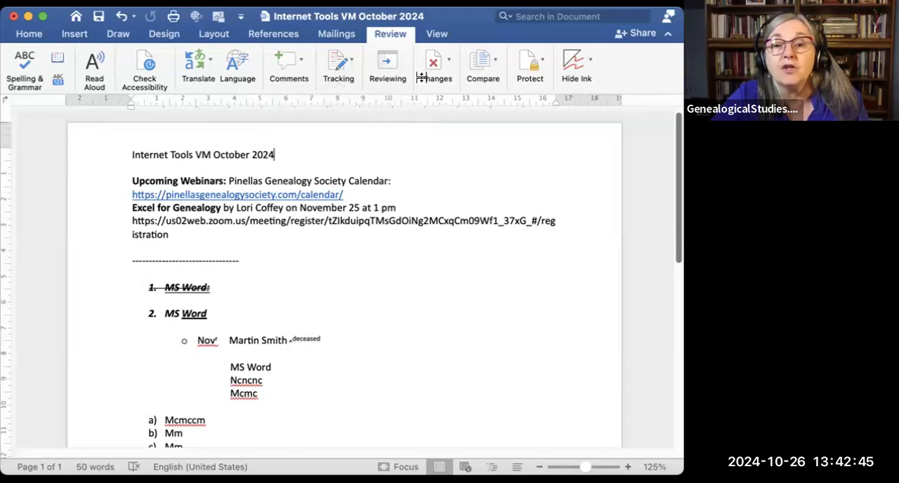
{"action": "left_click", "coordinate": [438, 36]}
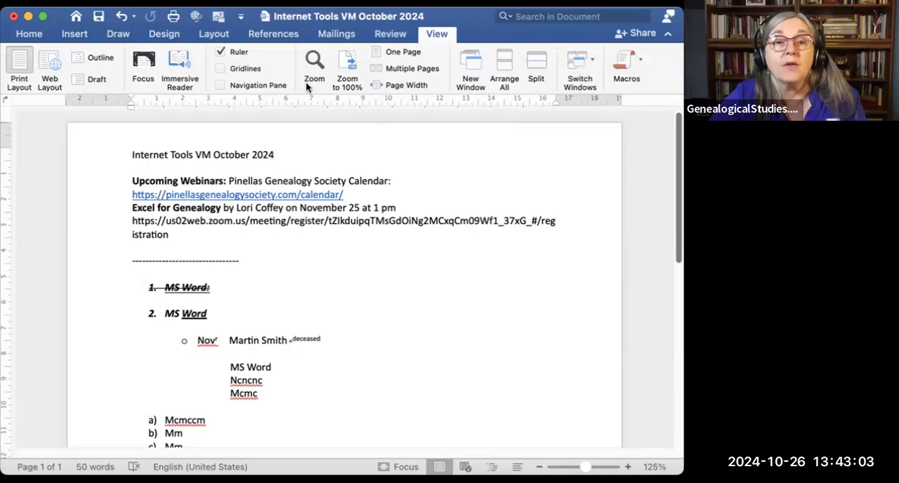
{"action": "left_click", "coordinate": [29, 35]}
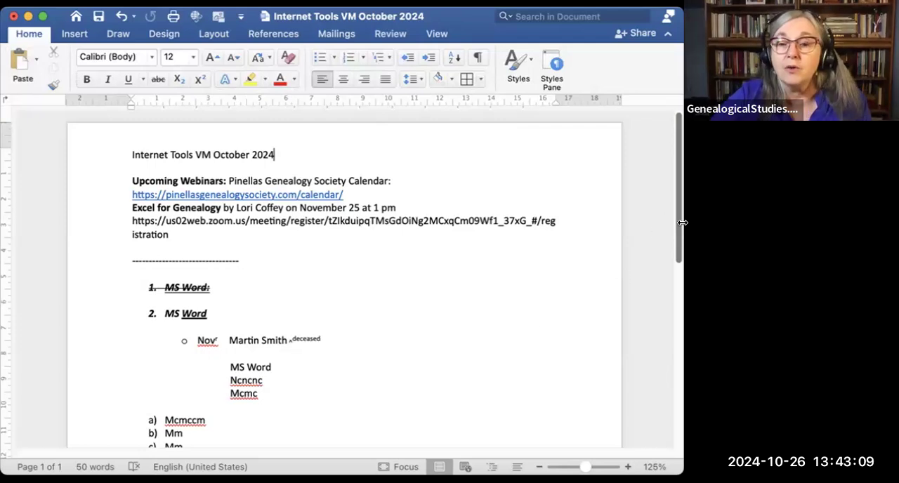
{"action": "left_click_drag", "start_coordinate": [679, 225], "coordinate": [678, 330]}
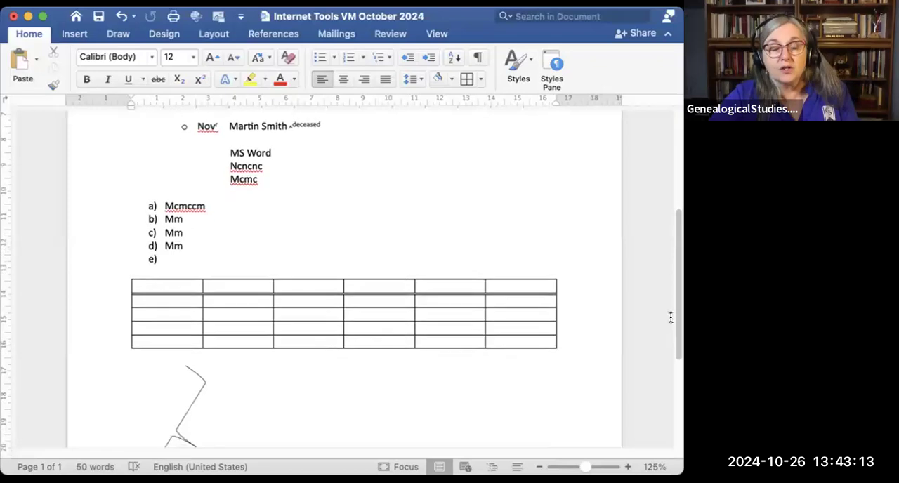